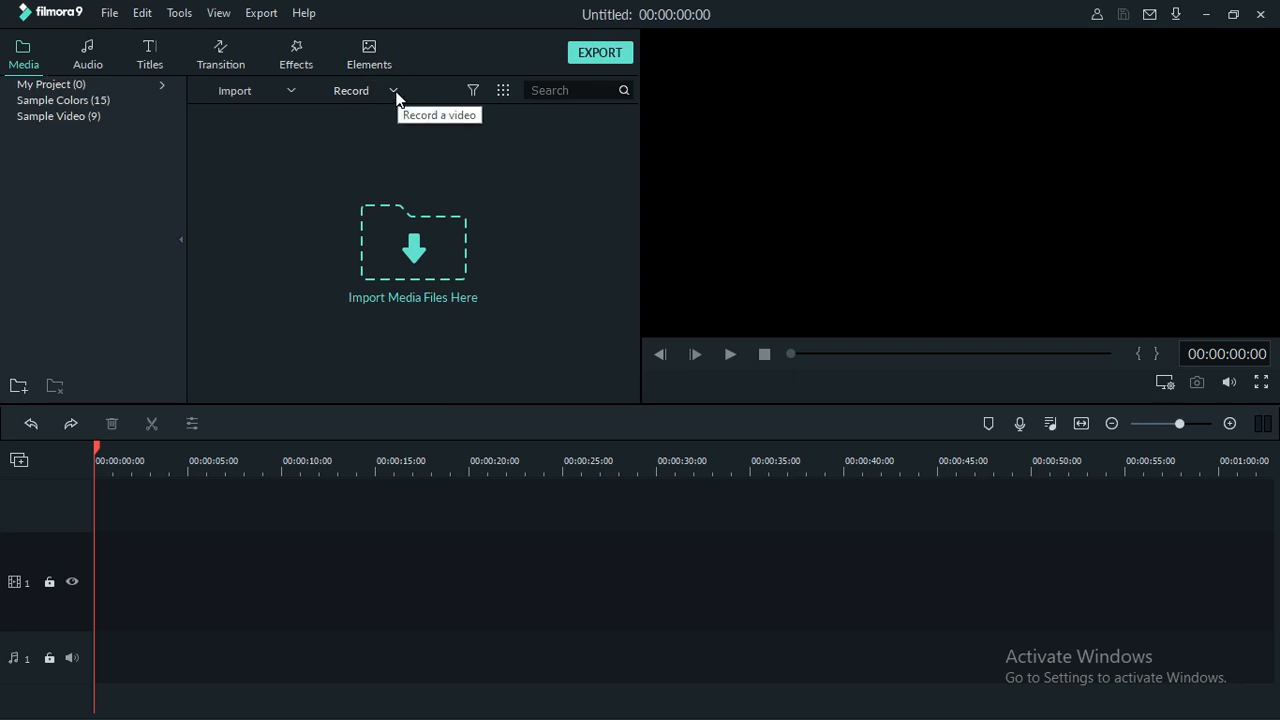
Expand the screen recorder to review its recording settings, collapse it again, and switch back to Filmora
left_click(394, 91)
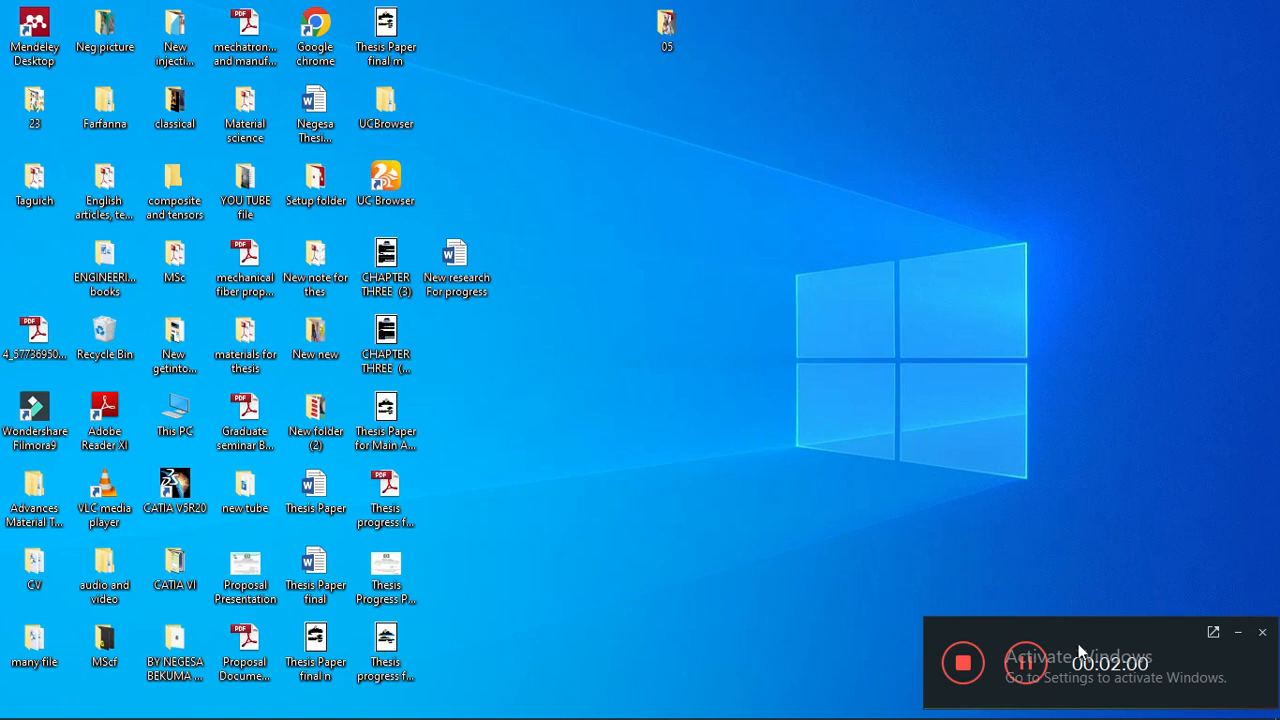
left_click(1213, 633)
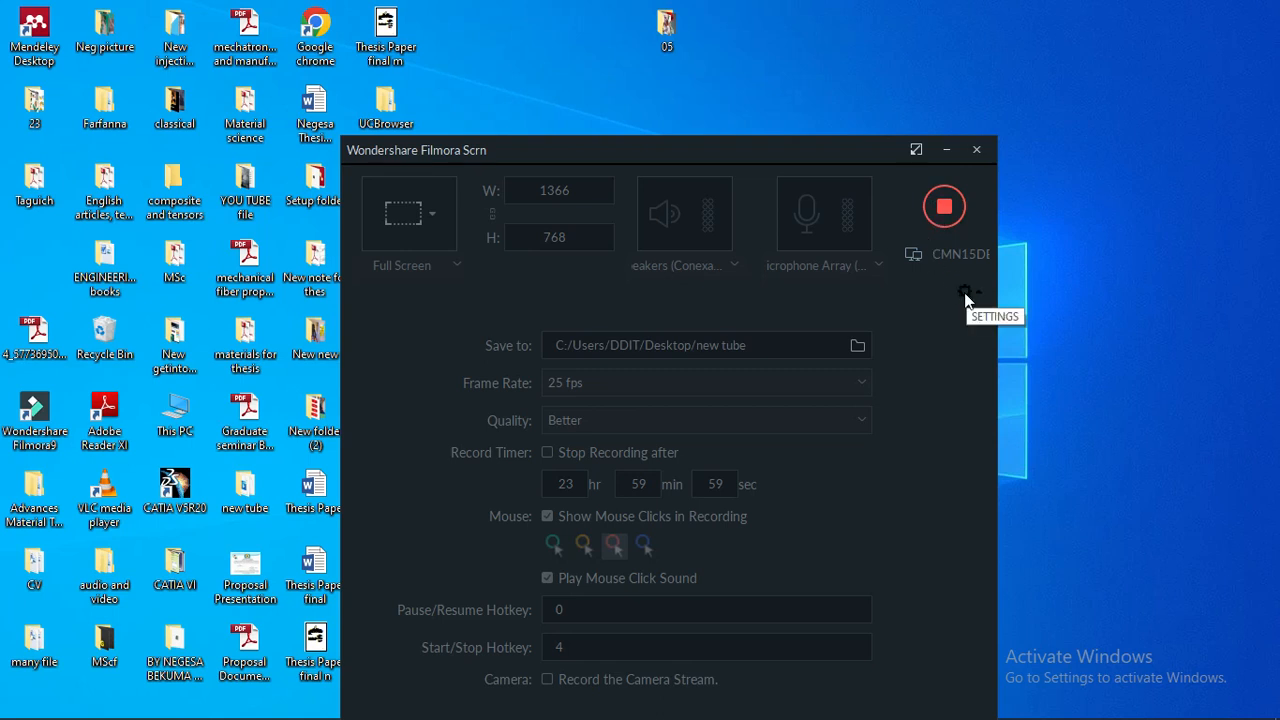
left_click(917, 149)
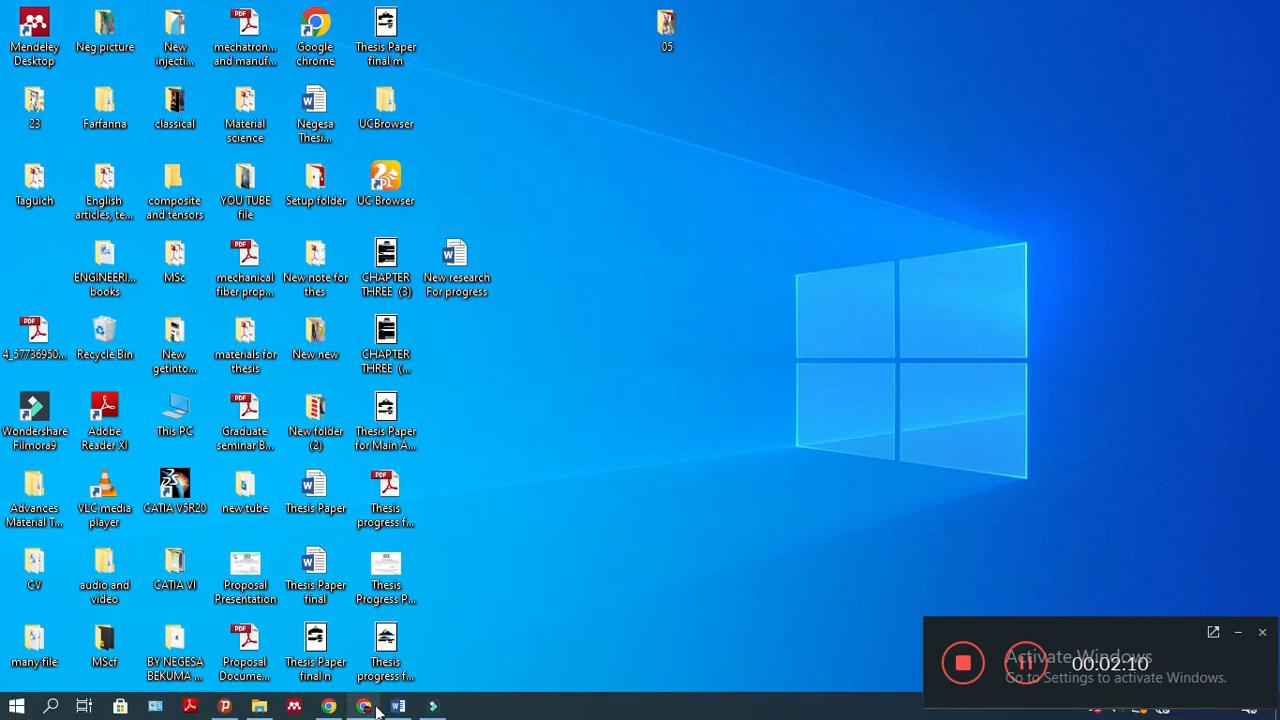
left_click(428, 707)
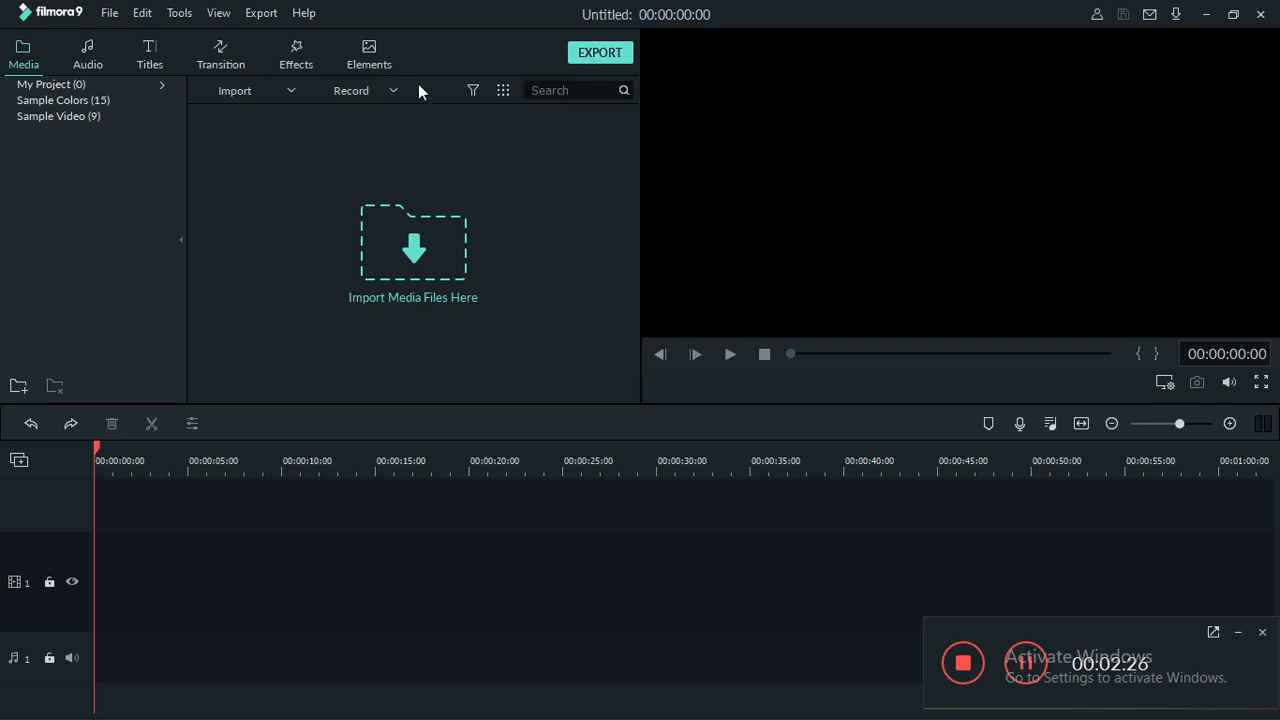
Start a media import and browse to the folder 05 on the Desktop
left_click(20, 69)
left_click(416, 254)
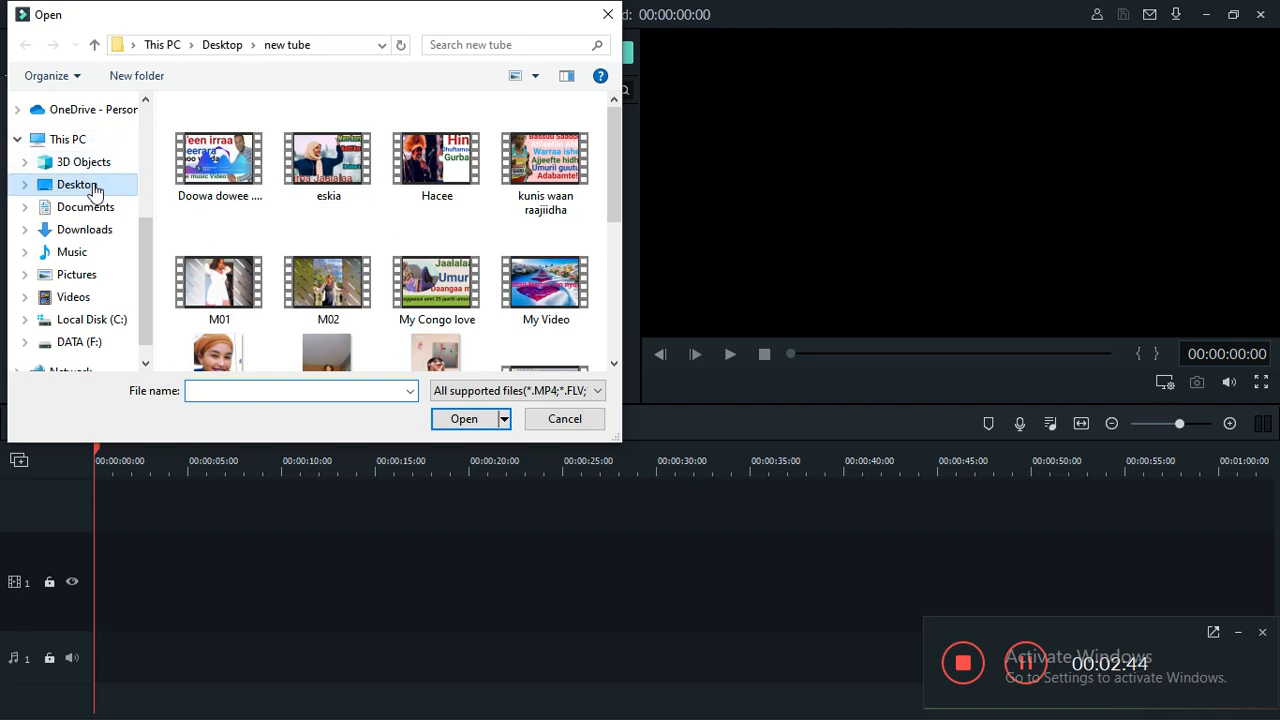
left_click(90, 187)
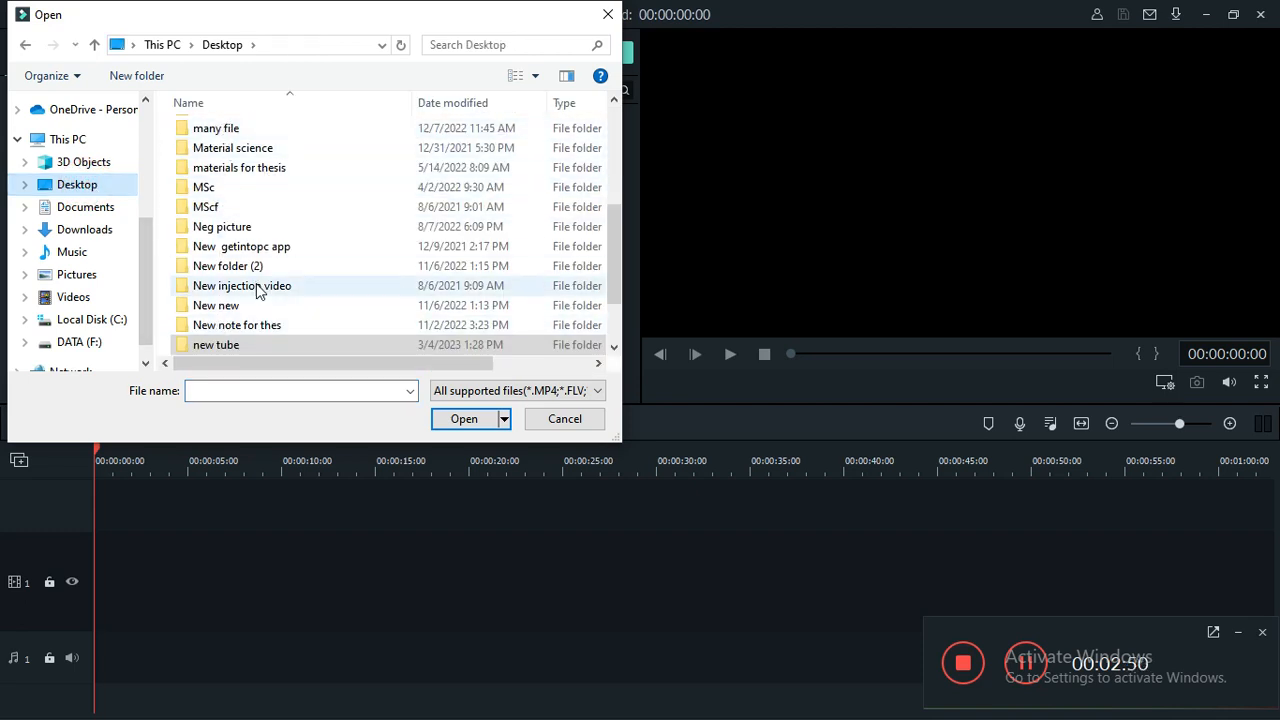
left_click(614, 135)
left_click(613, 110)
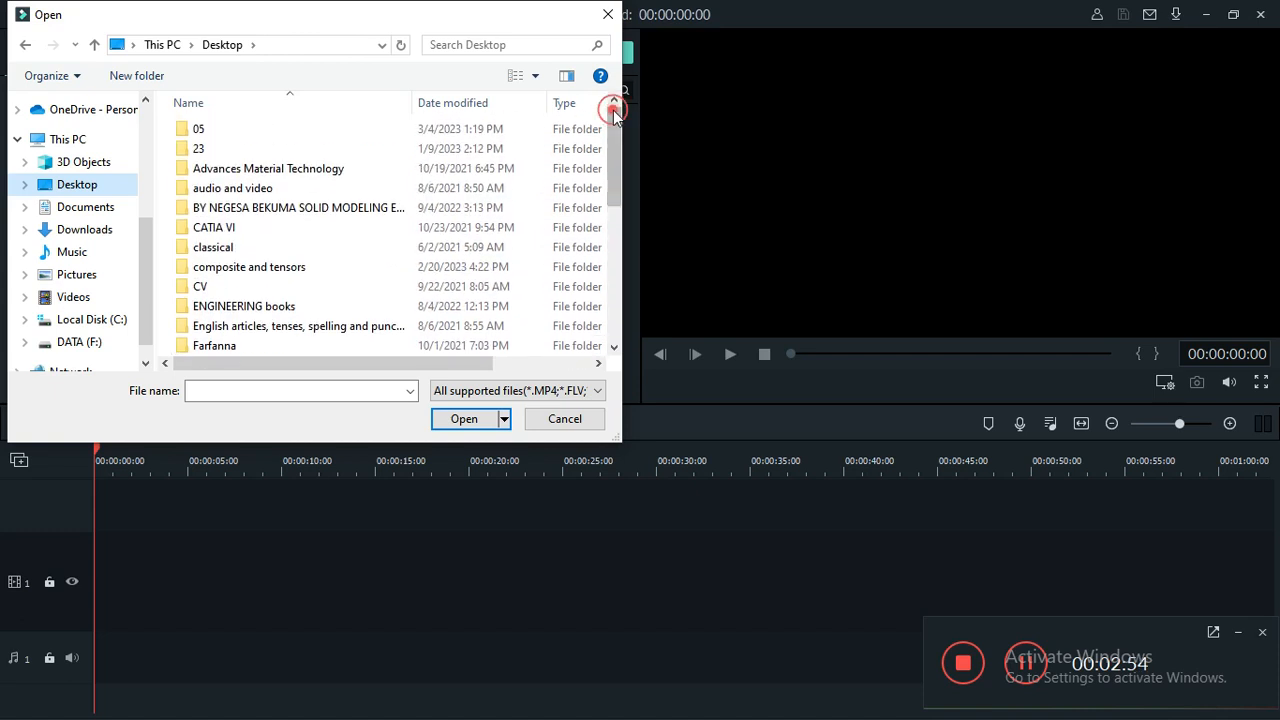
left_click(390, 137)
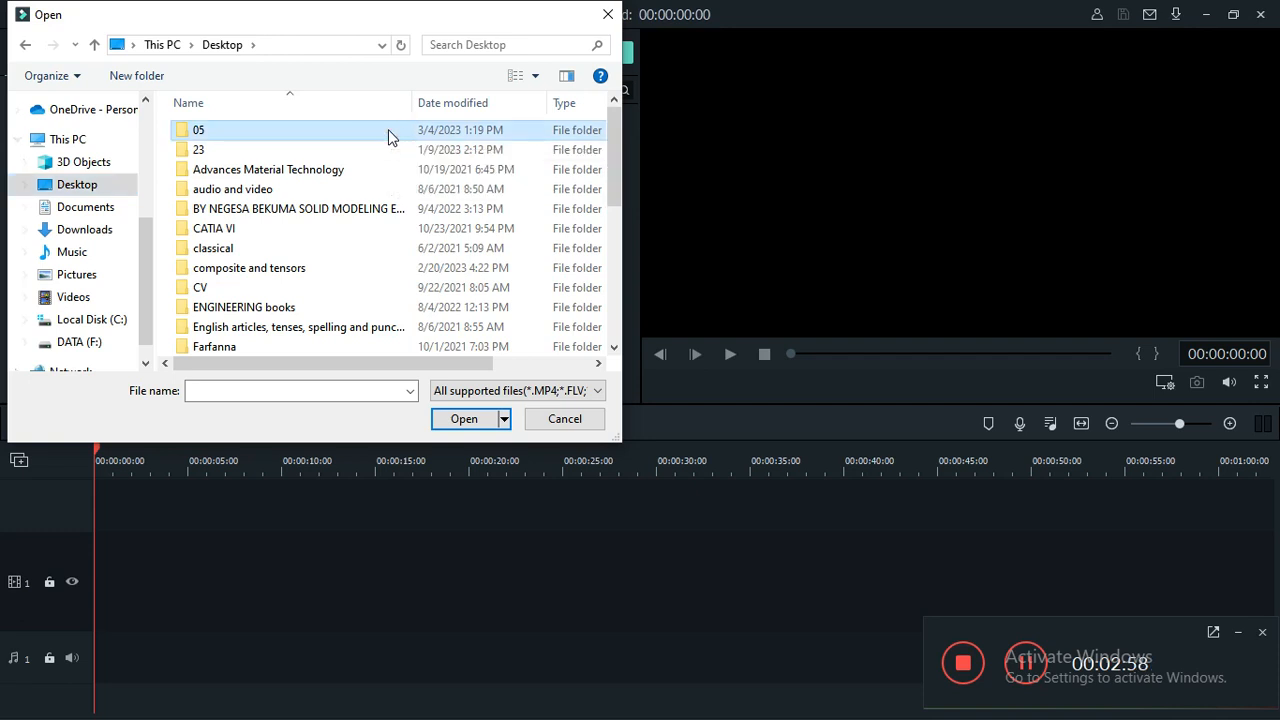
left_click(470, 134)
left_click(471, 136)
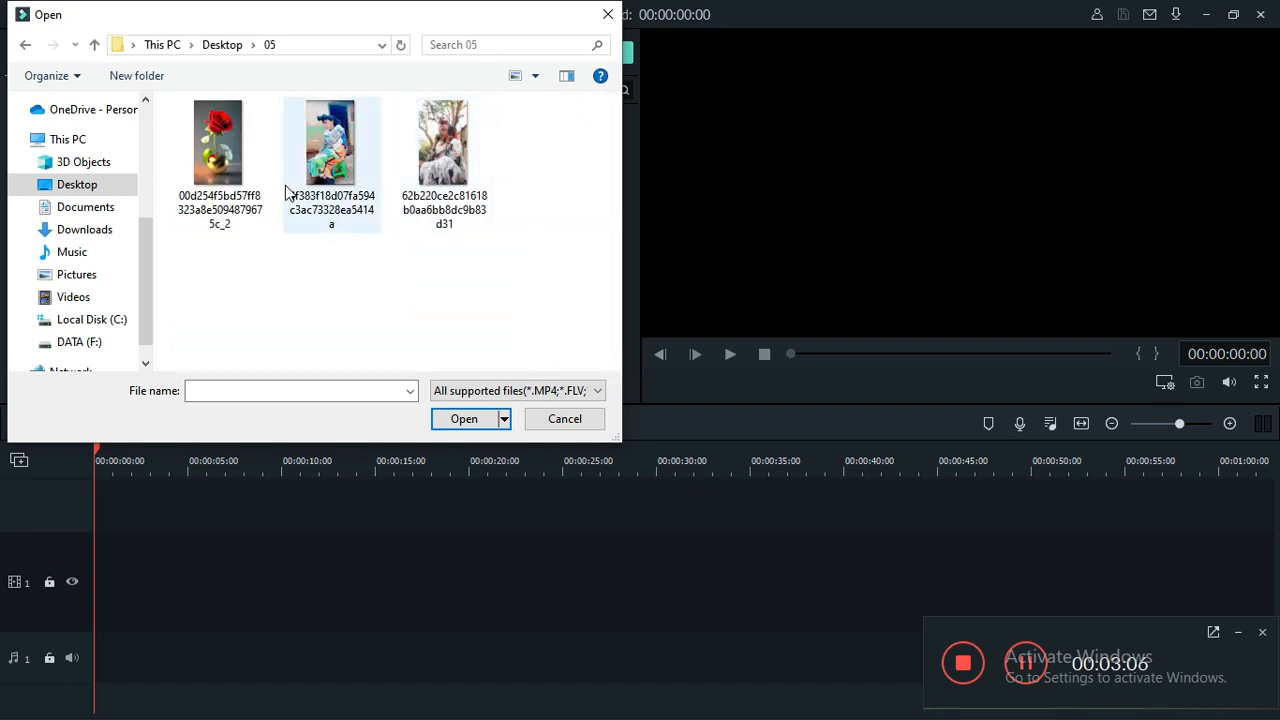
Import all three media files from the folder 05 into the project
left_click(238, 160)
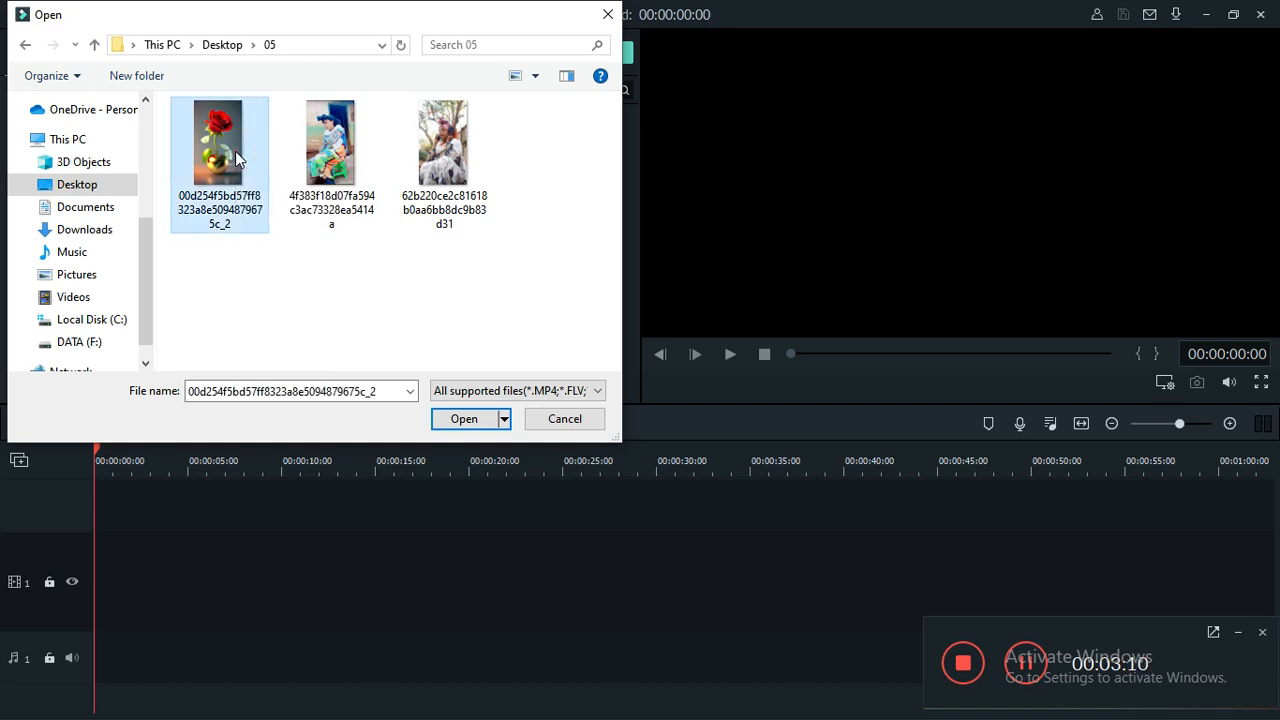
key("ctrl+a")
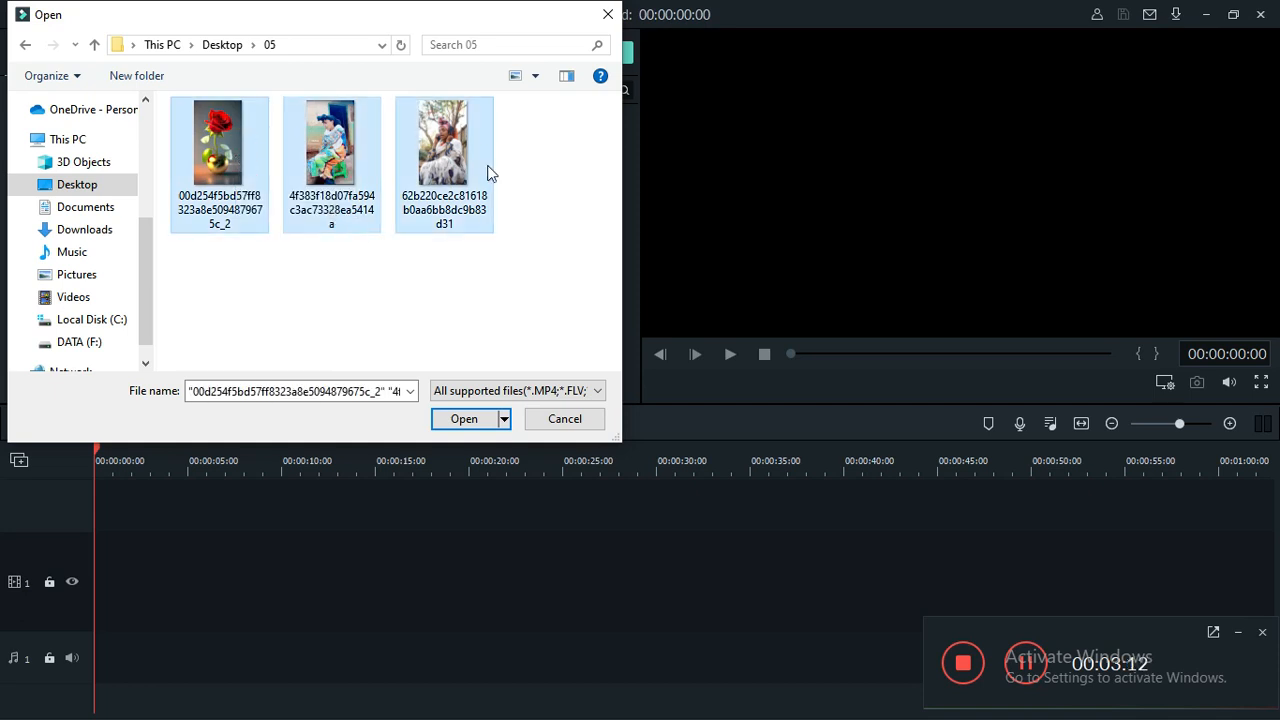
left_click(455, 418)
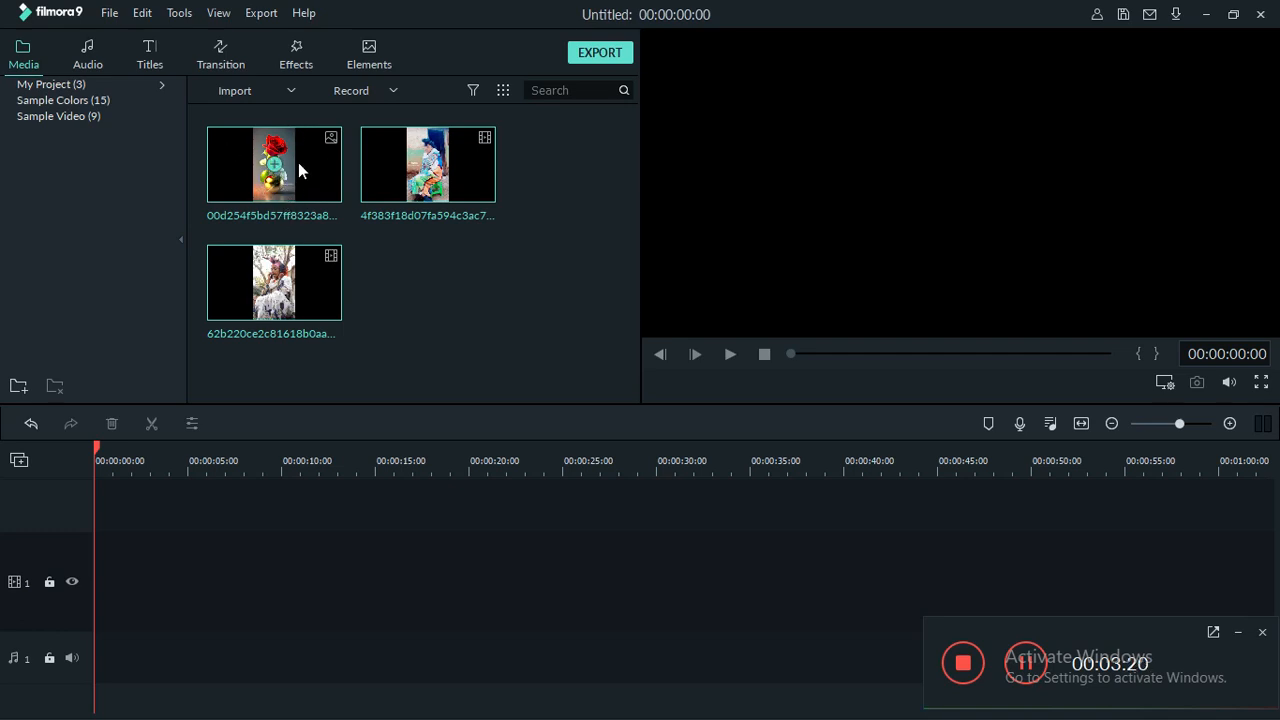
Add the 4f383f18d07fa594c3ac73328ea5414a video to the timeline without changing the project settings, and return the playhead to the start
left_click(432, 168)
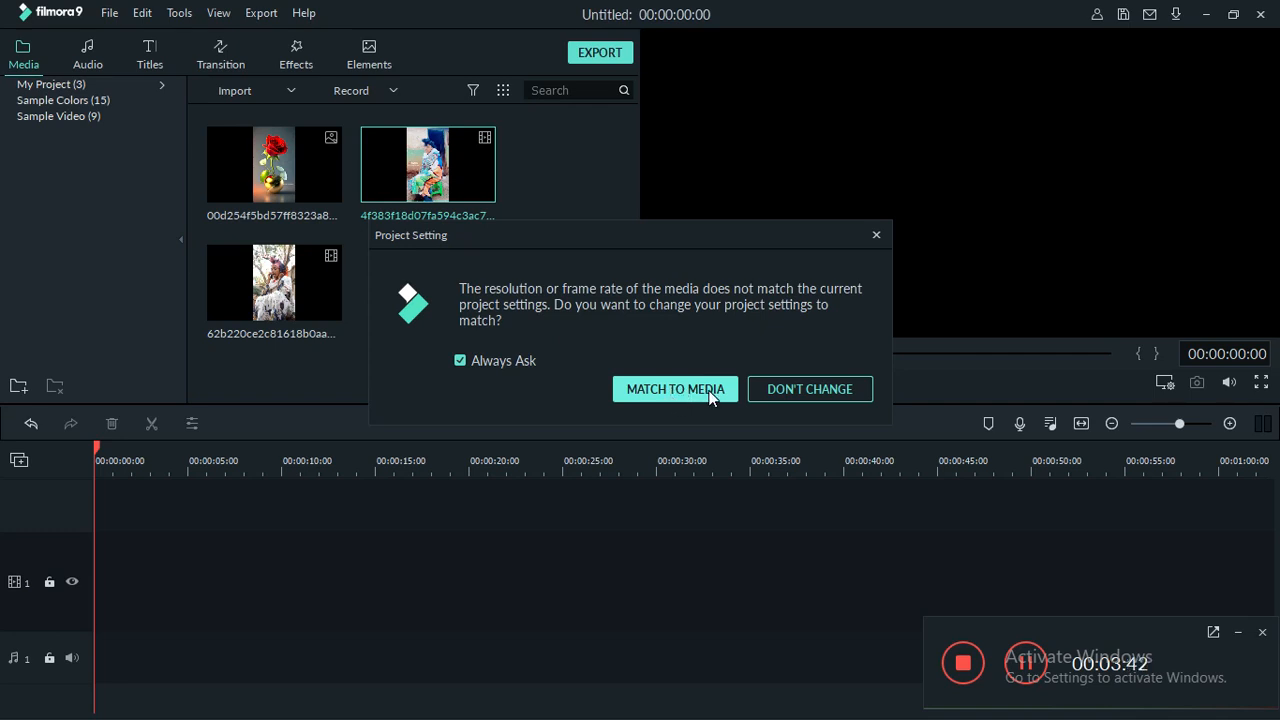
left_click(812, 394)
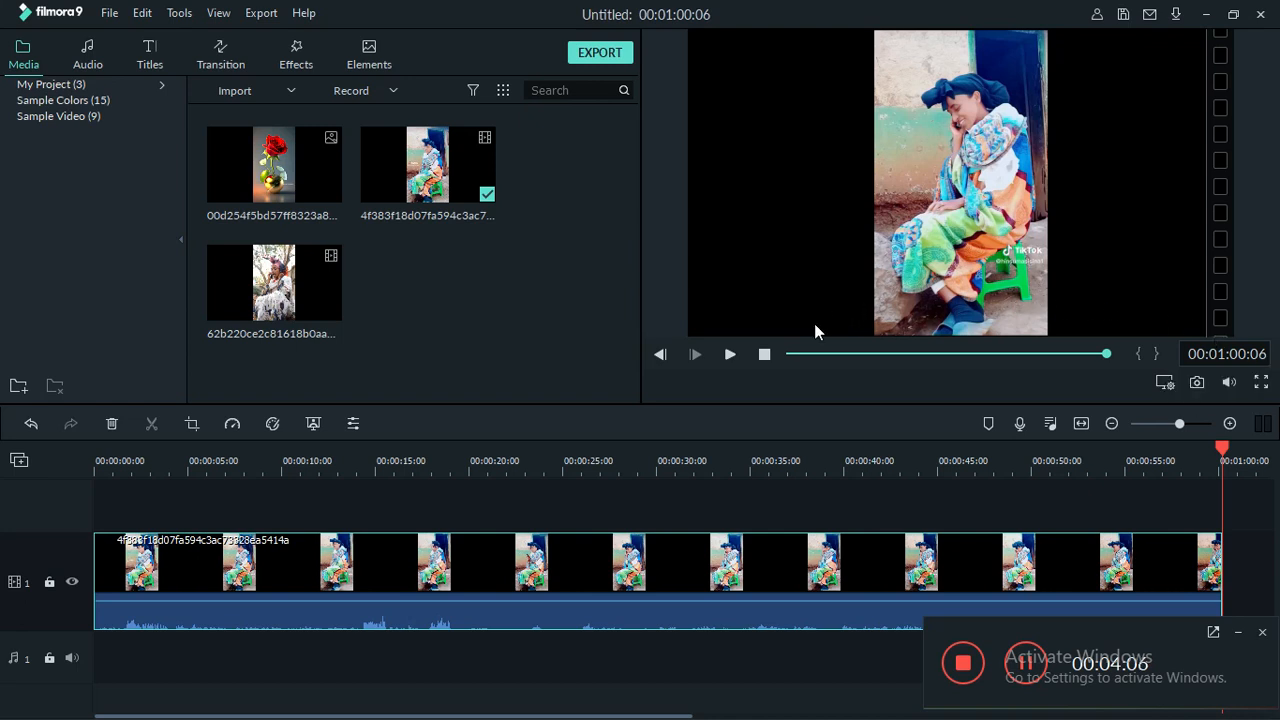
left_click(786, 354)
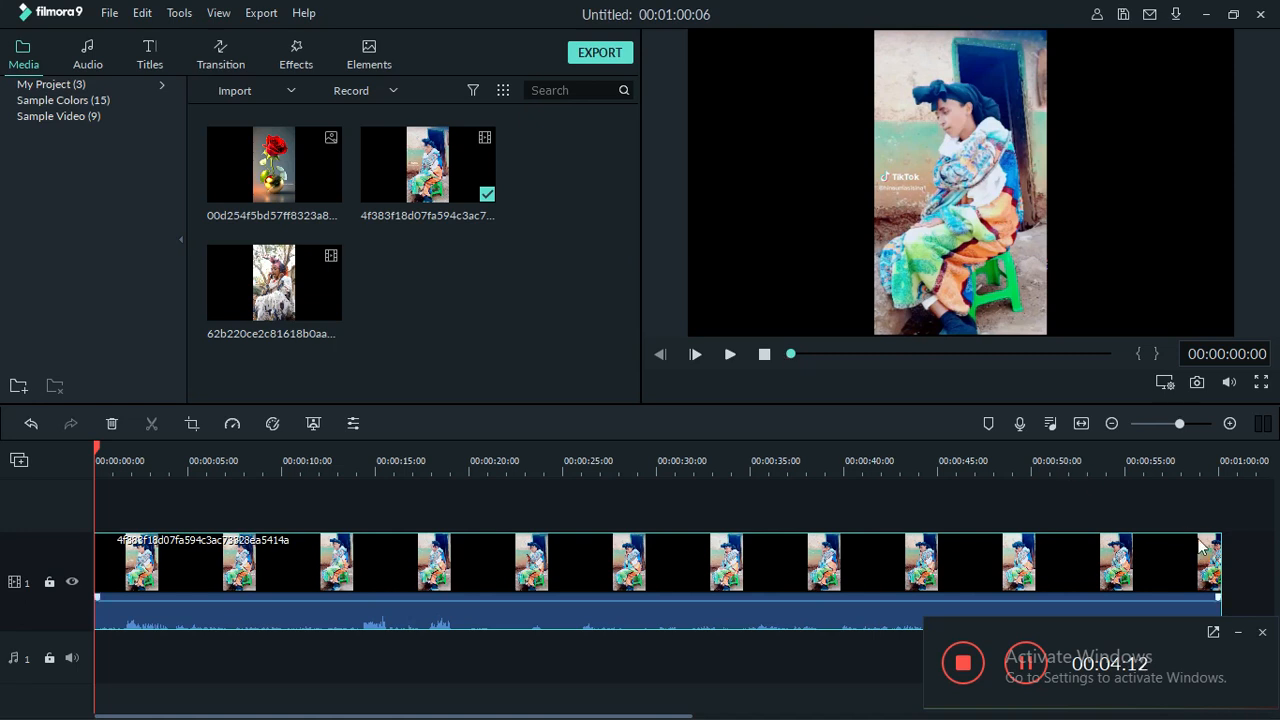
left_click(1241, 634)
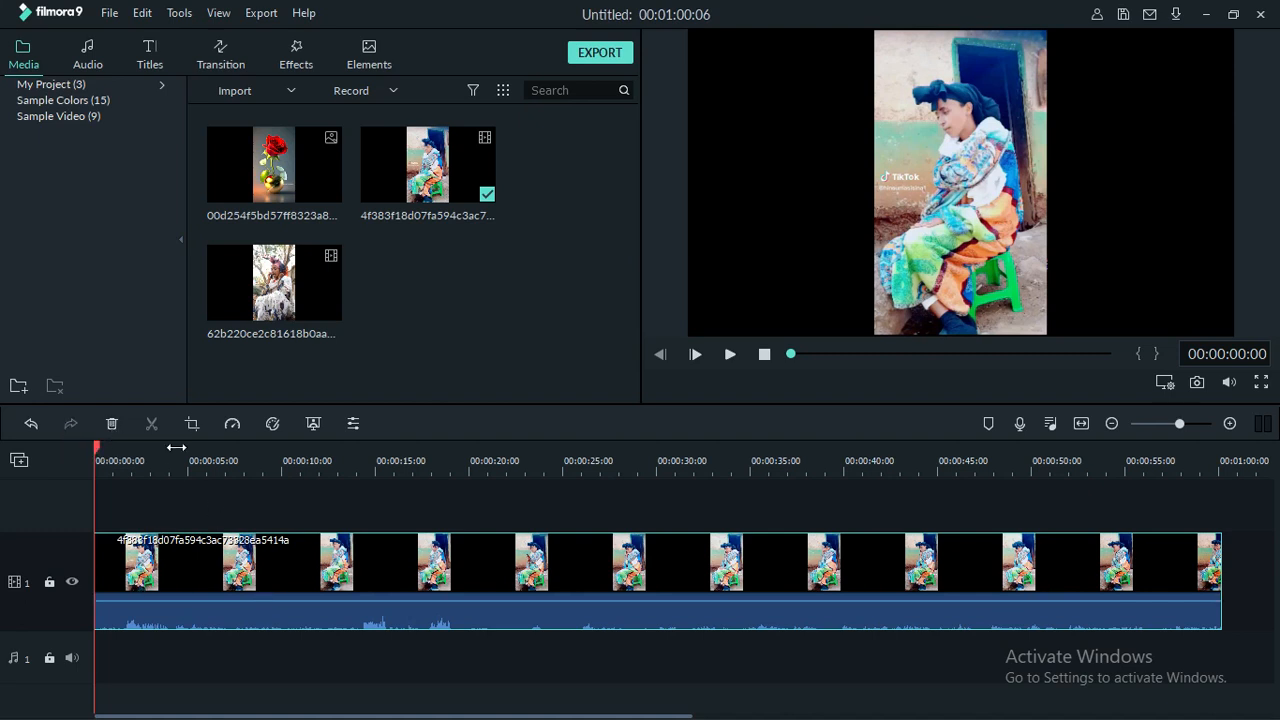
Insert the rose image three times into the video track near the start of the clip and preview it
key("space")
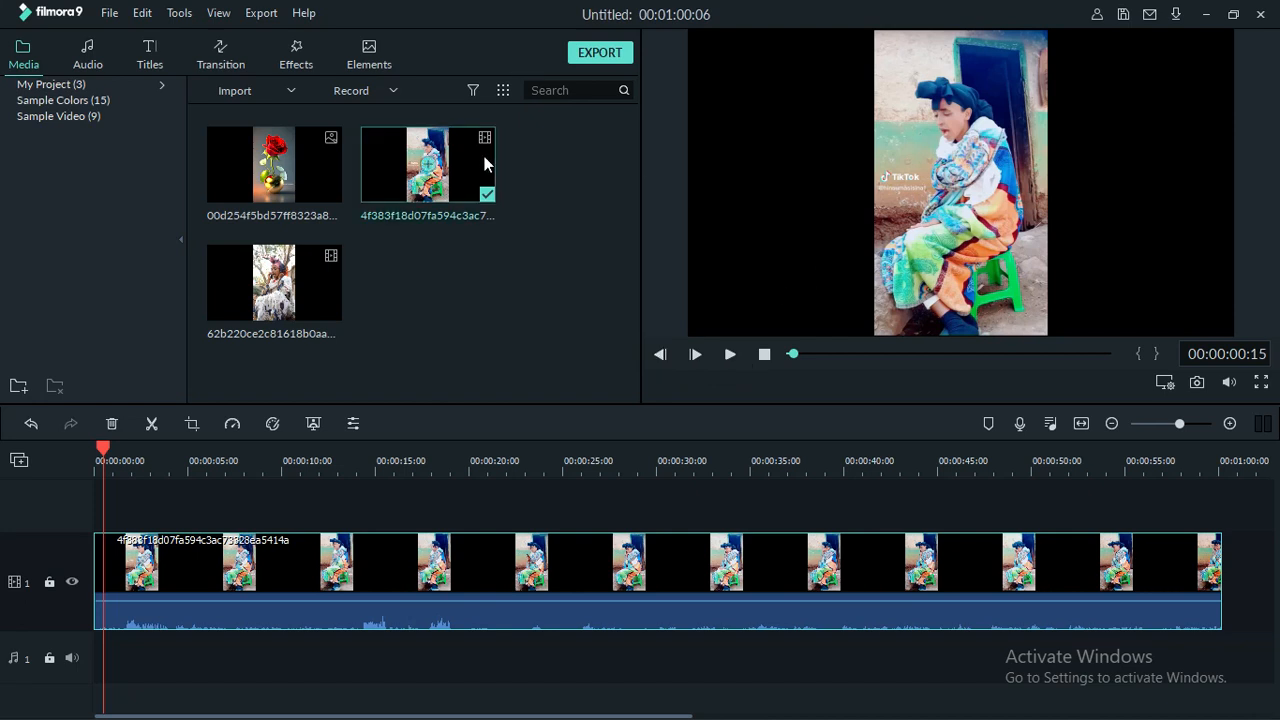
left_click(273, 170)
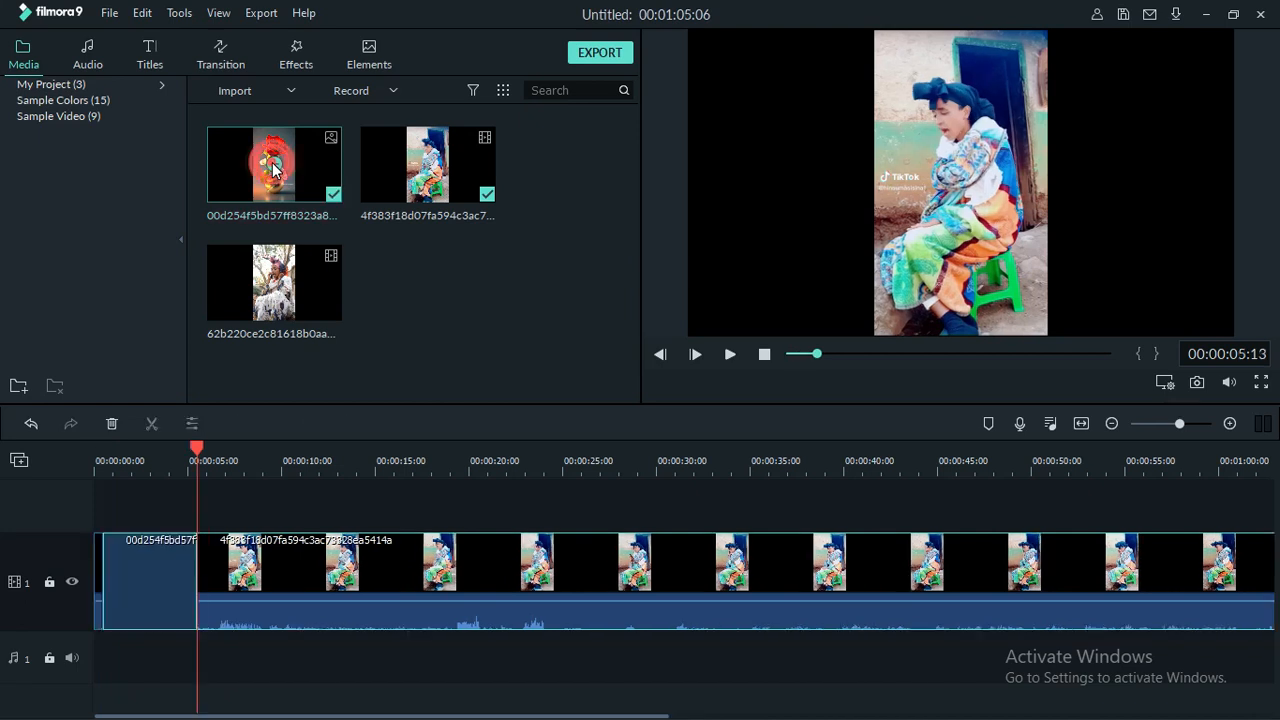
left_click(273, 170)
key("ctrl+v")
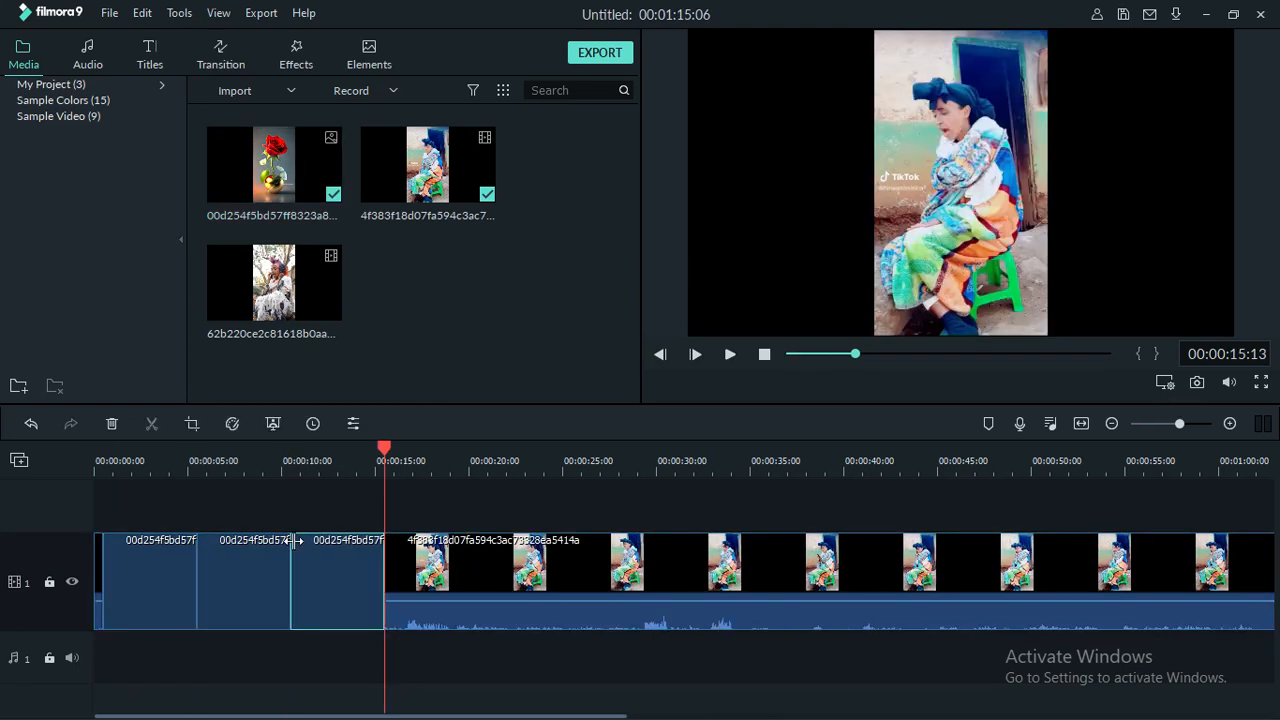
left_click_drag(385, 455, 210, 362)
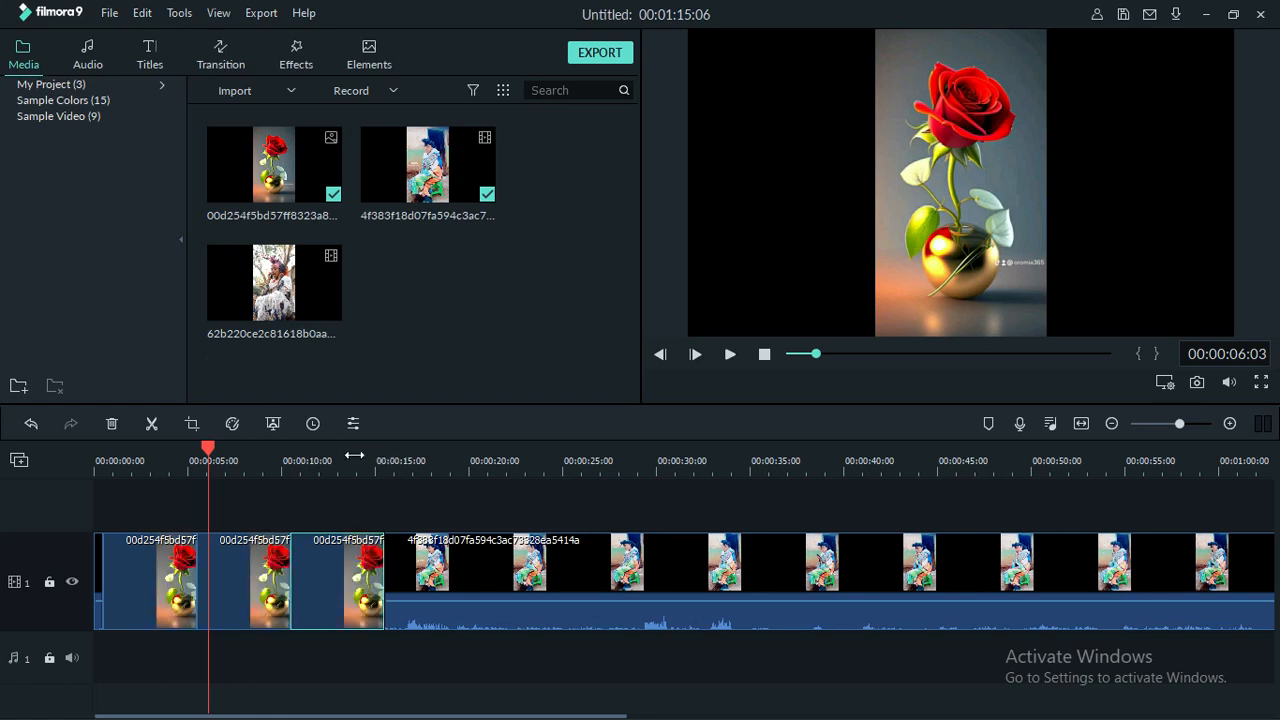
left_click(533, 491)
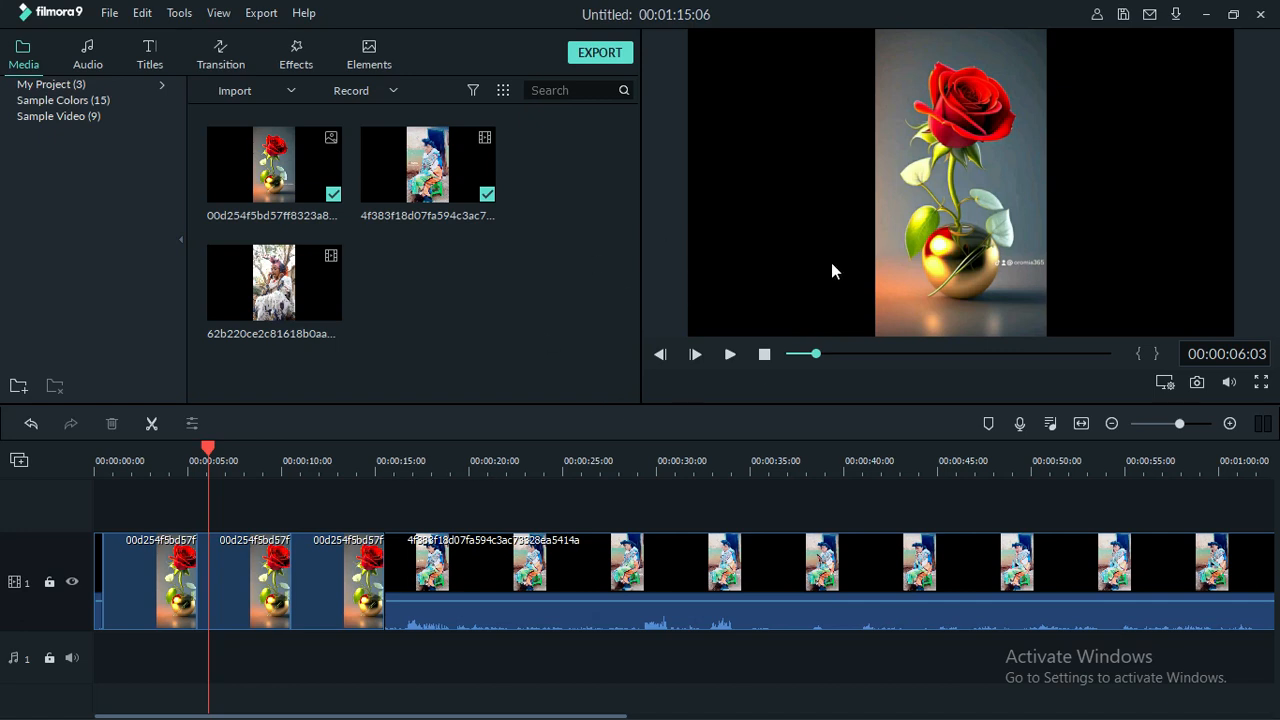
Undo the three rose image insertions on the timeline
left_click(32, 425)
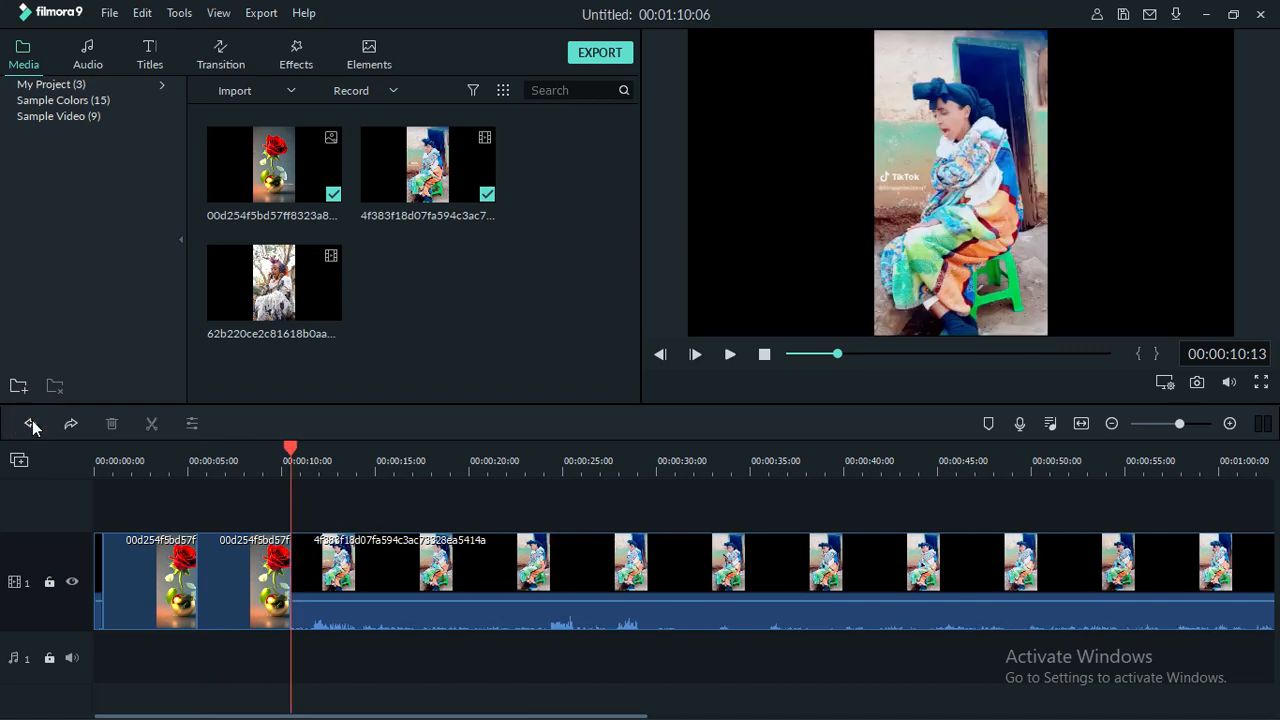
left_click(32, 425)
left_click(32, 425)
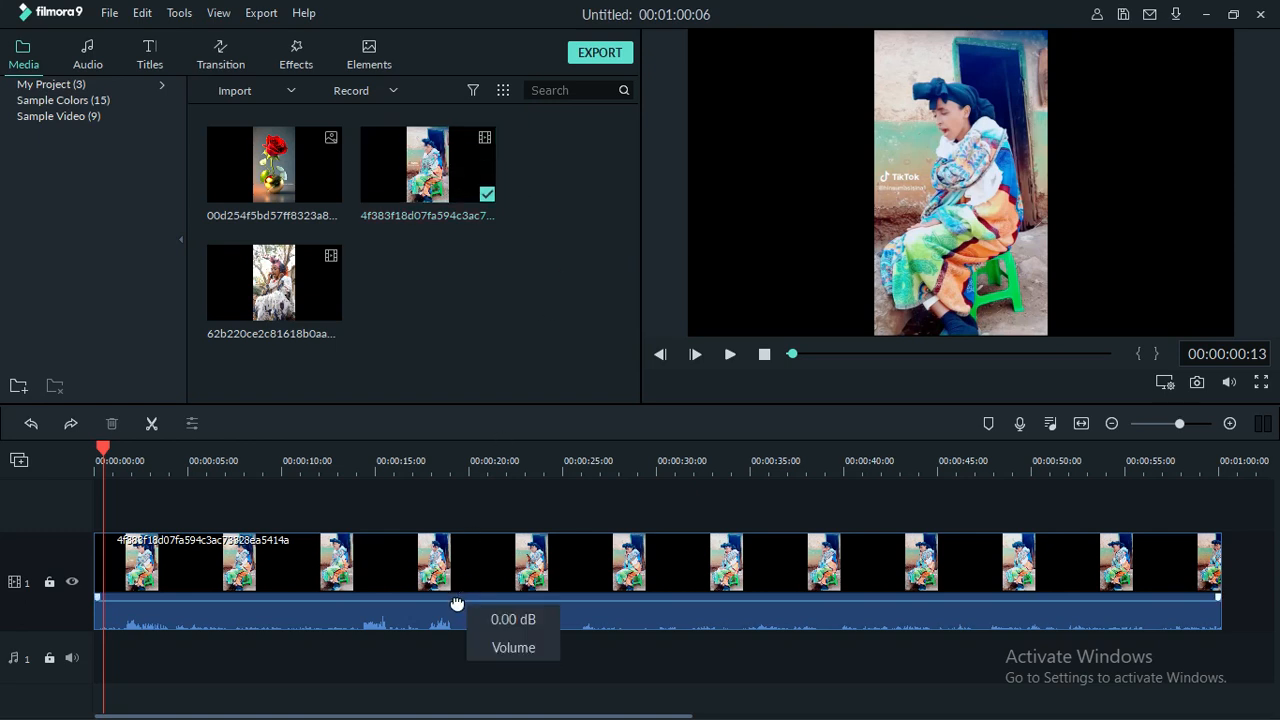
Raise the video clip's volume slightly and split the clip at 00:00:01:06 and 00:00:02:15
left_click_drag(432, 600, 431, 594)
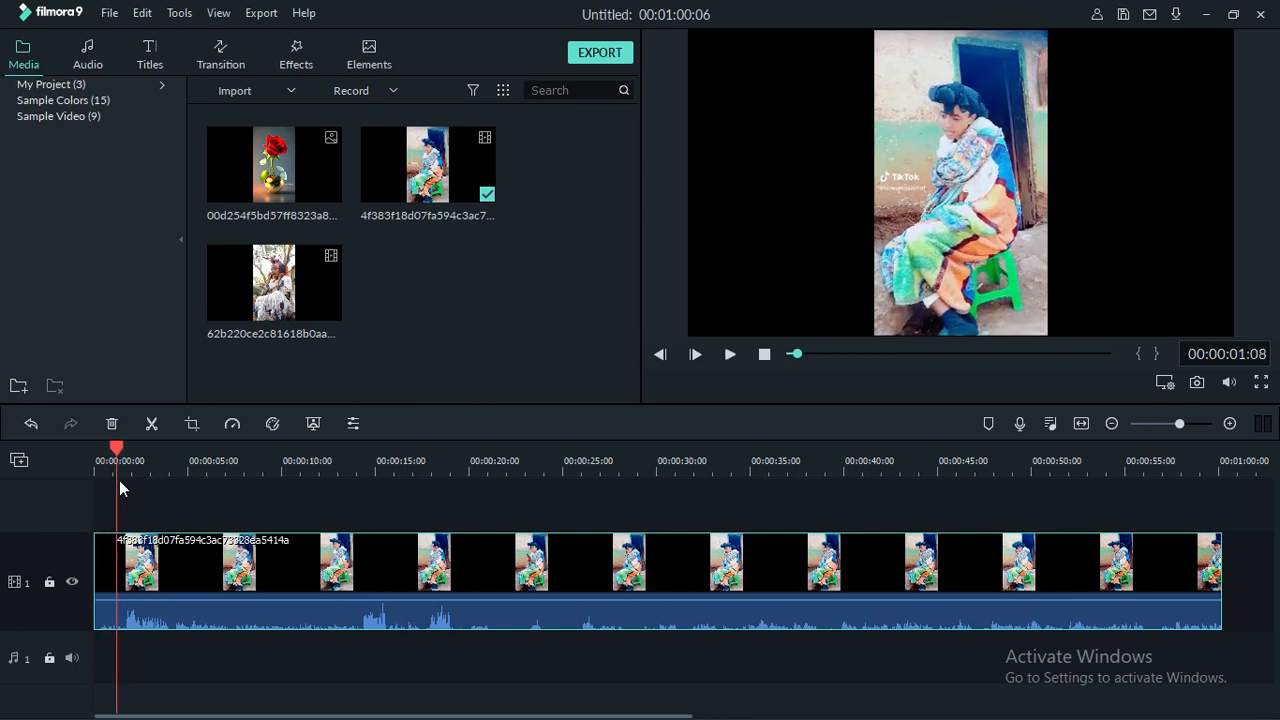
left_click(151, 425)
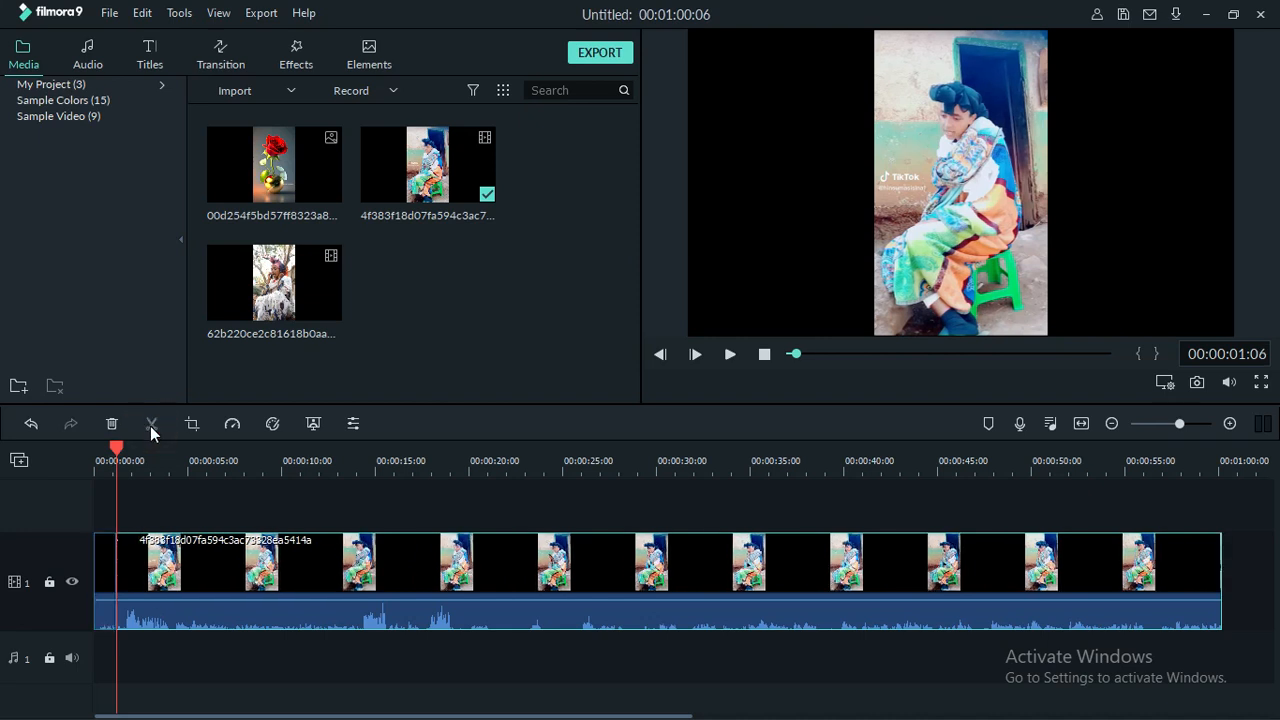
key("space")
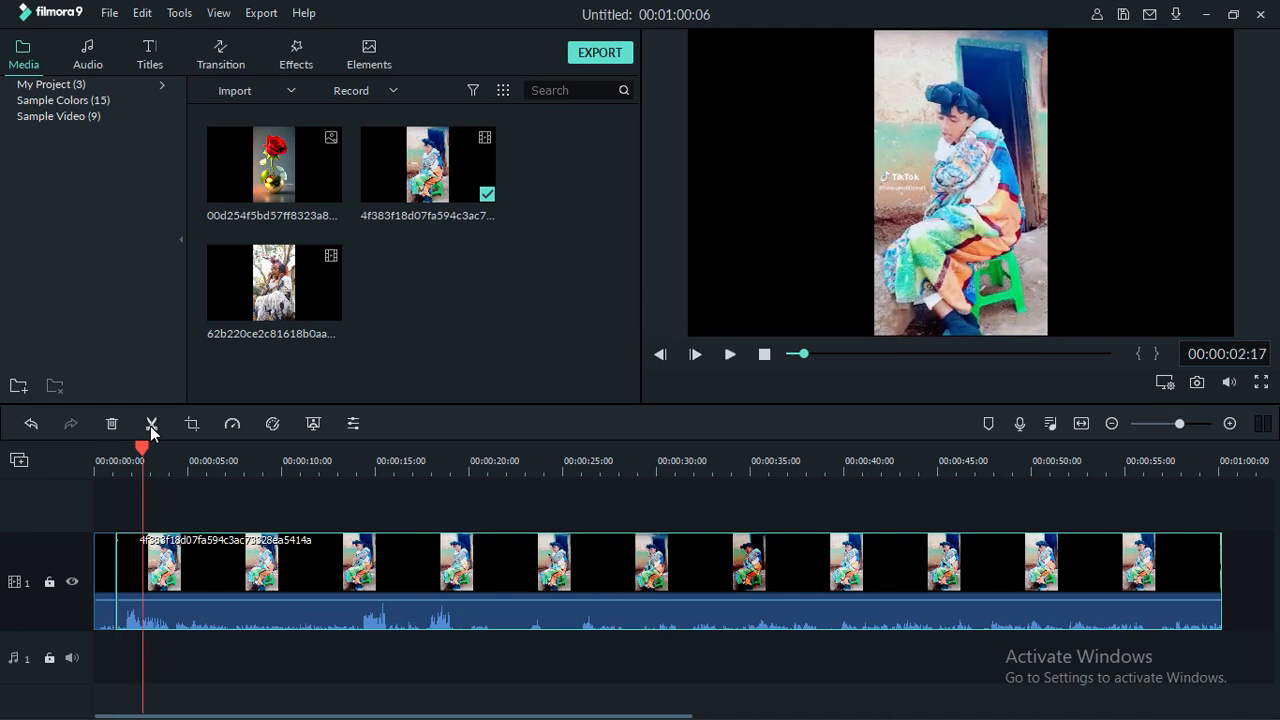
left_click(152, 426)
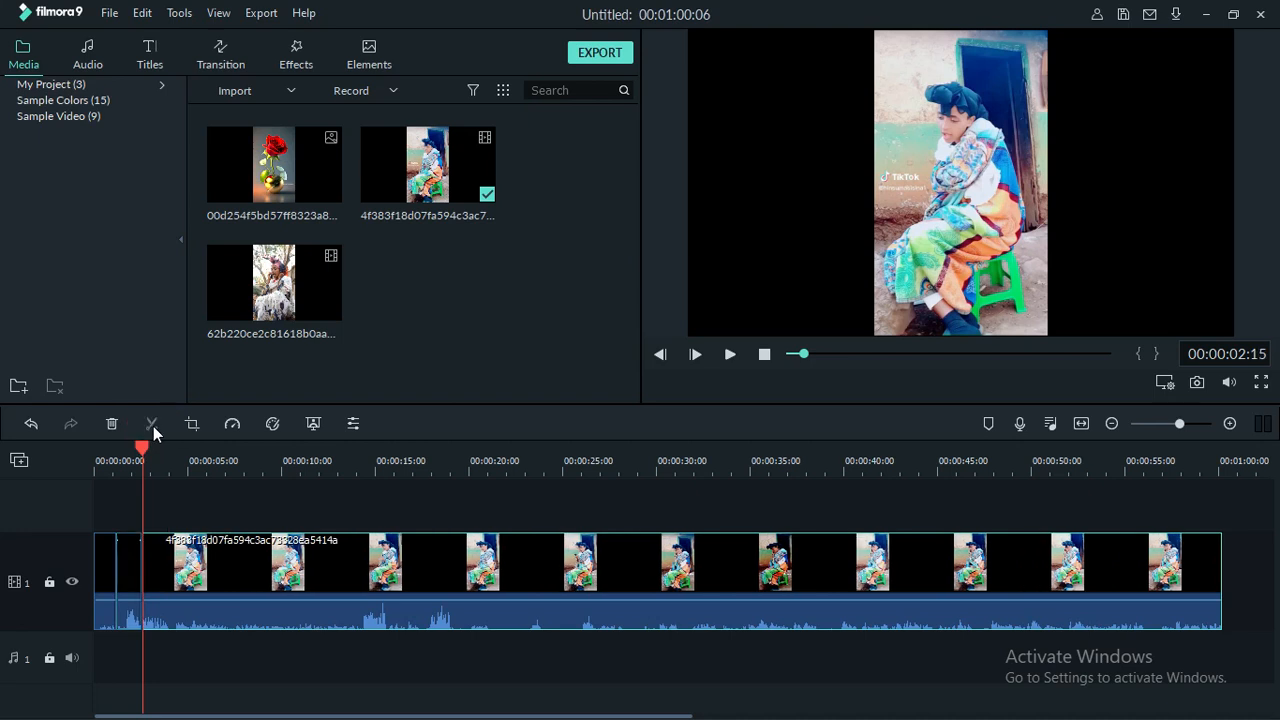
Try deleting the short segment between the two cuts along with its gap, and undo both deletions
left_click(128, 604)
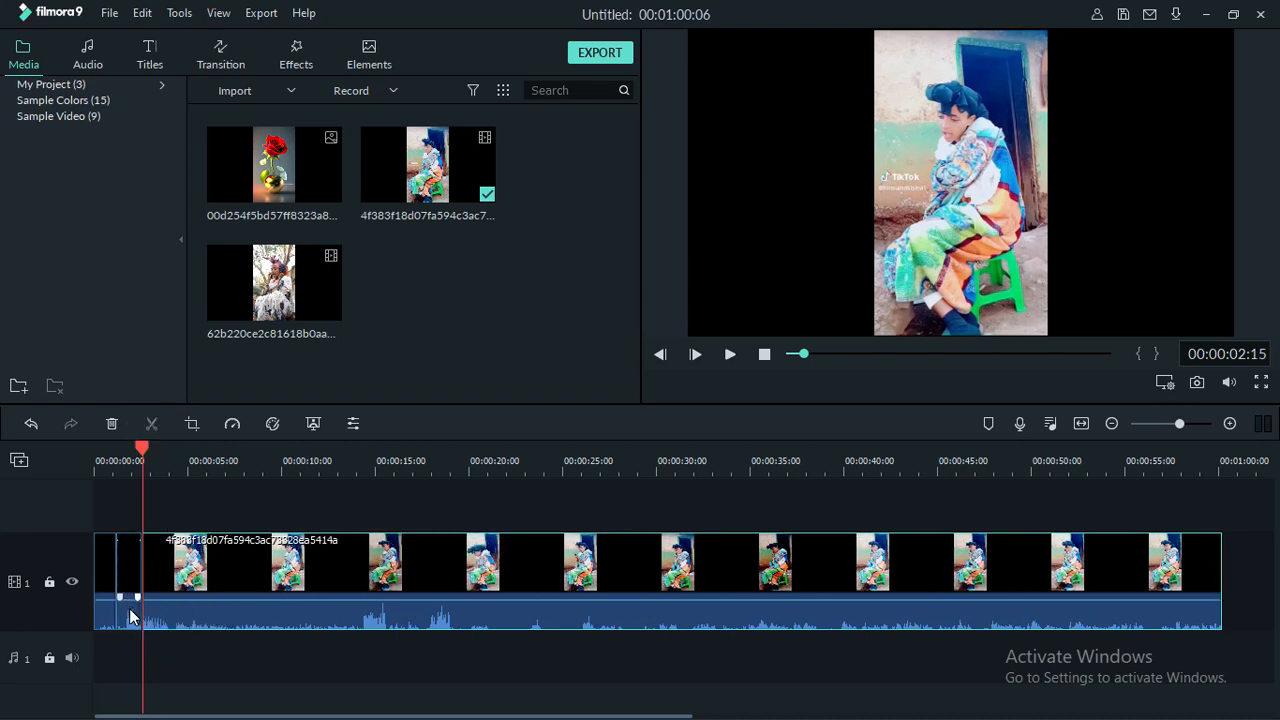
left_click(129, 607)
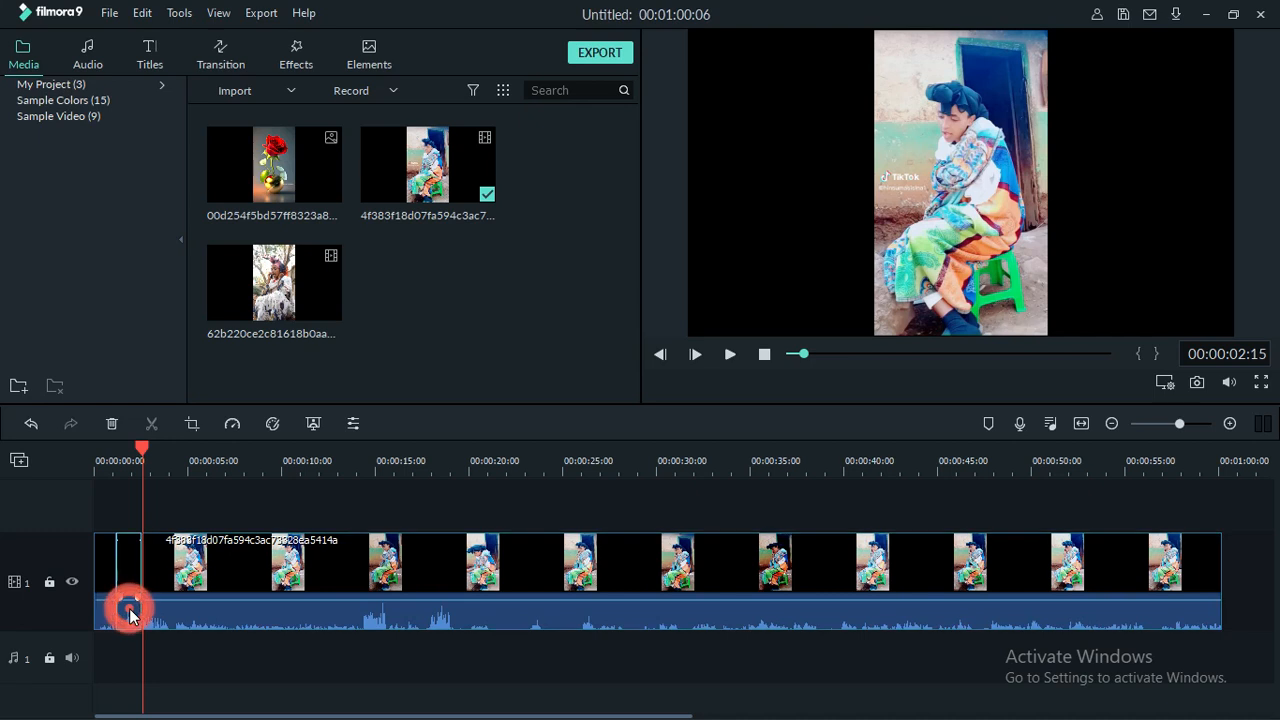
left_click(112, 426)
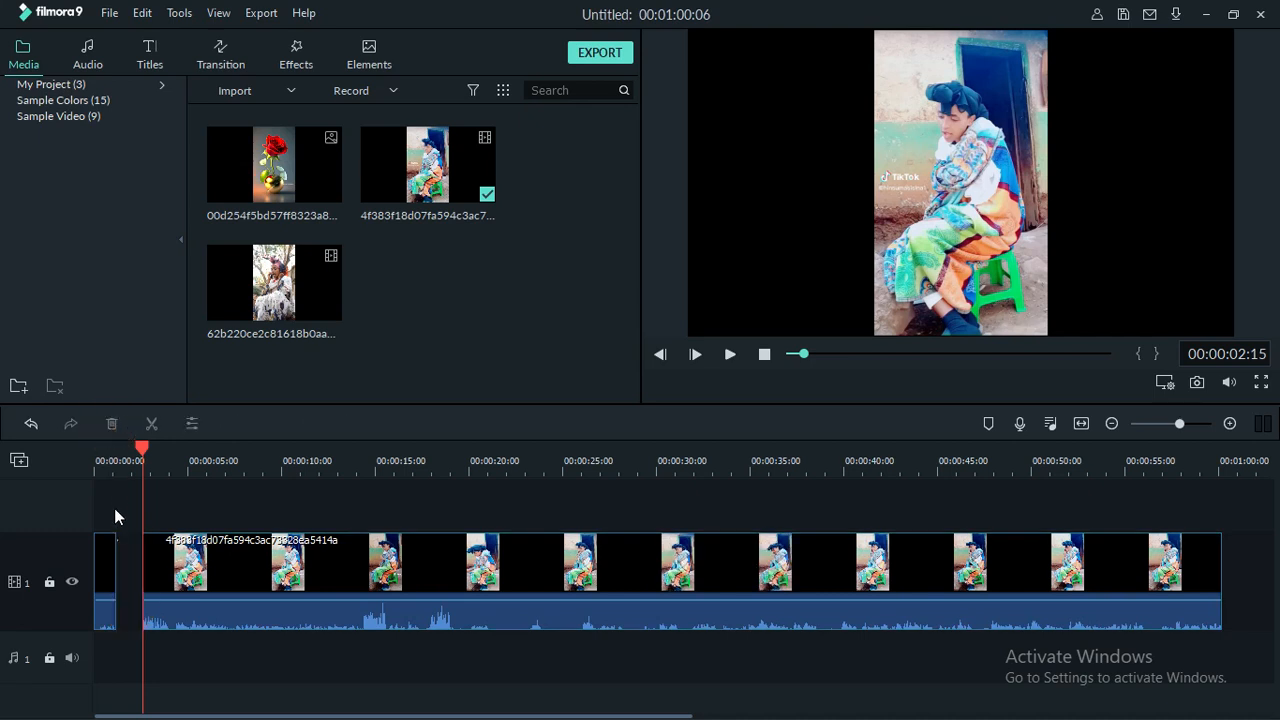
left_click(128, 583)
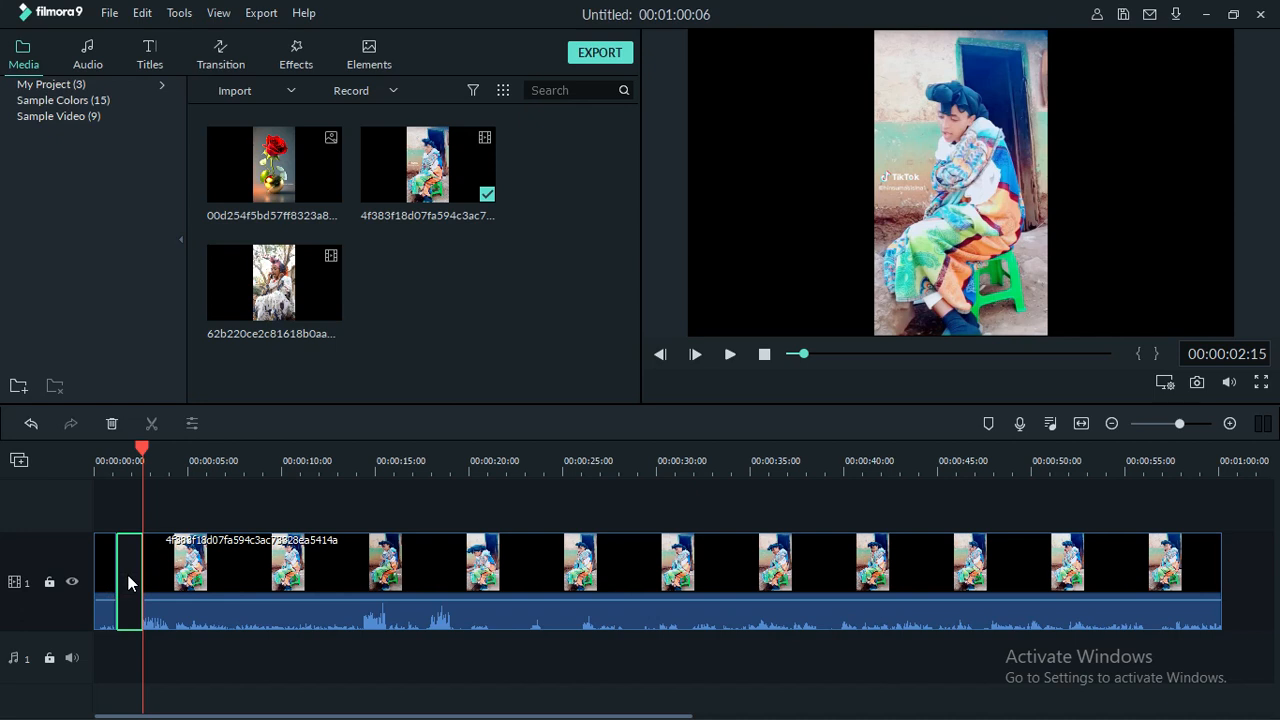
key("Delete")
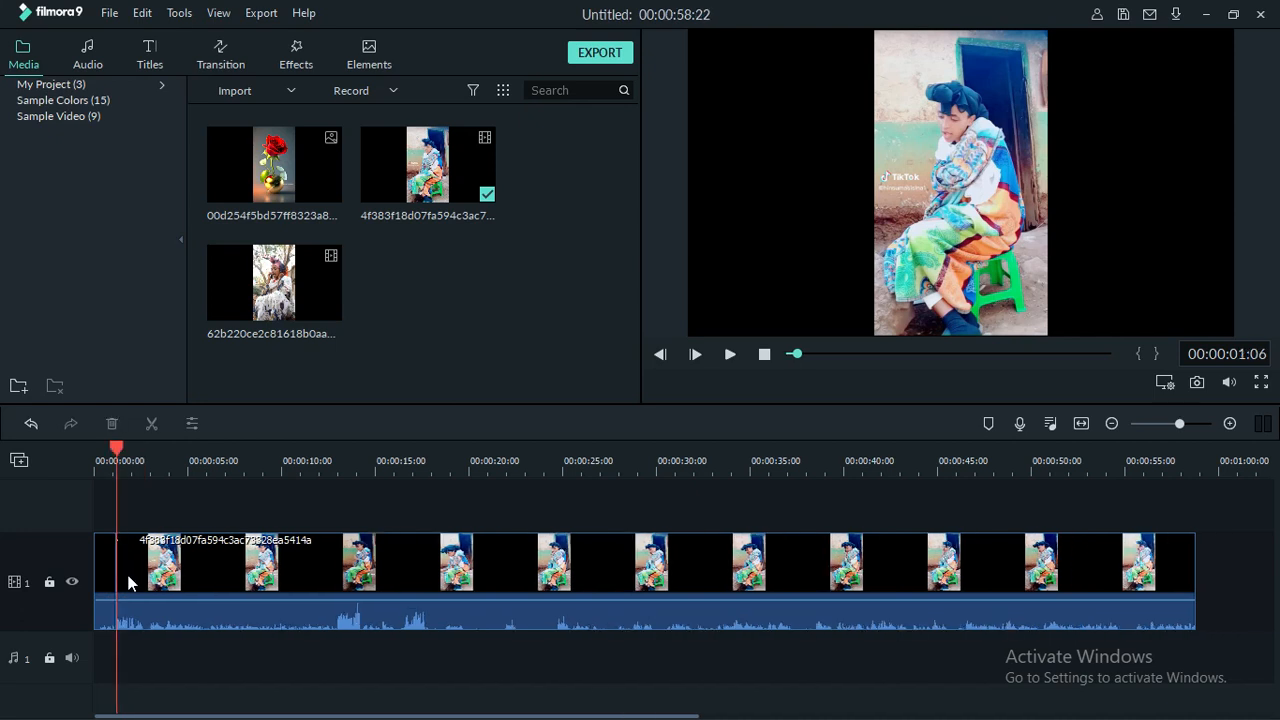
left_click(31, 425)
left_click(31, 425)
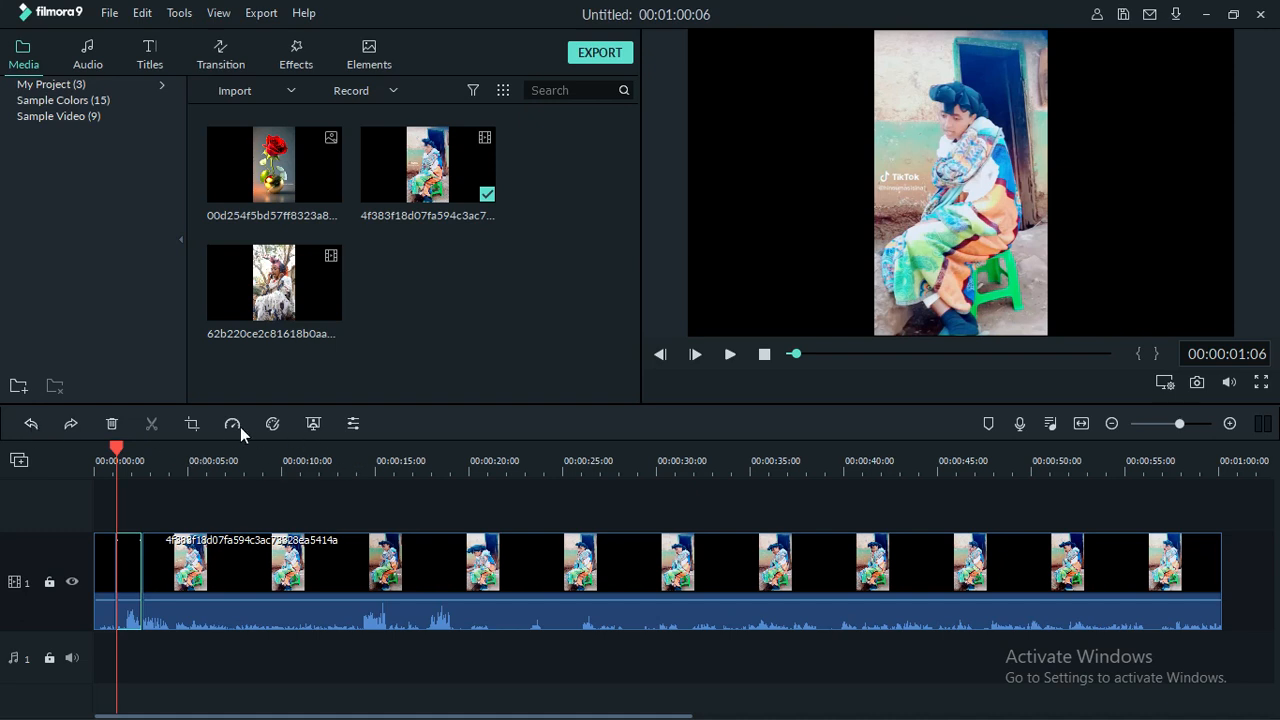
Add the Diamonds background blur effect at the playhead on a track above the video clip
mouse_move(303, 152)
left_click(293, 67)
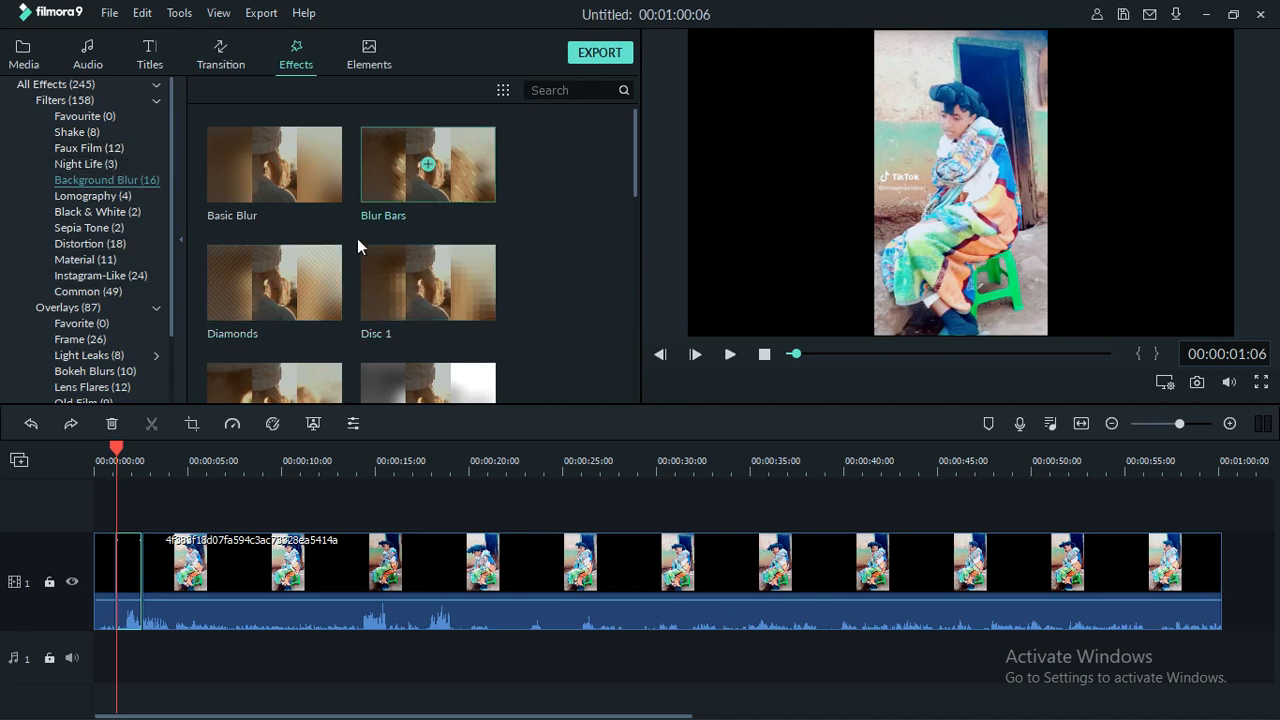
left_click(274, 284)
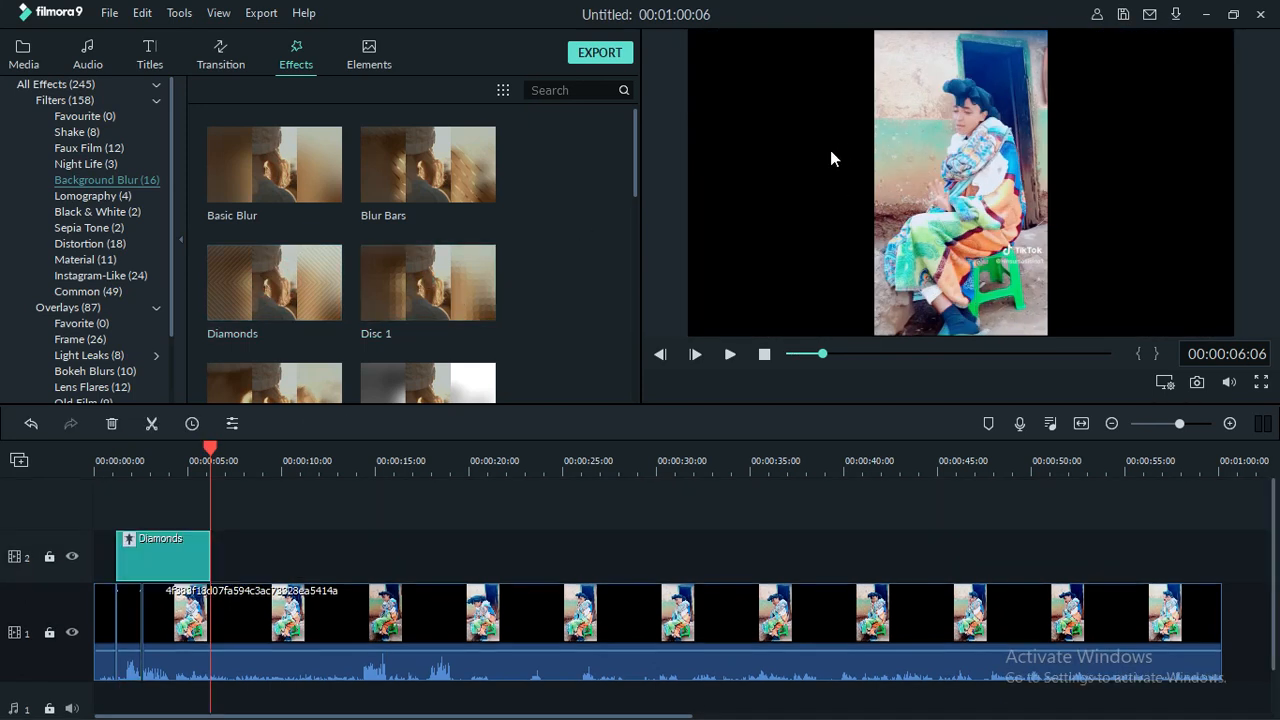
Play back the start of the Diamonds effect in the preview and pause around 00:00:03:02
left_click_drag(209, 446, 131, 430)
key("space")
key("space")
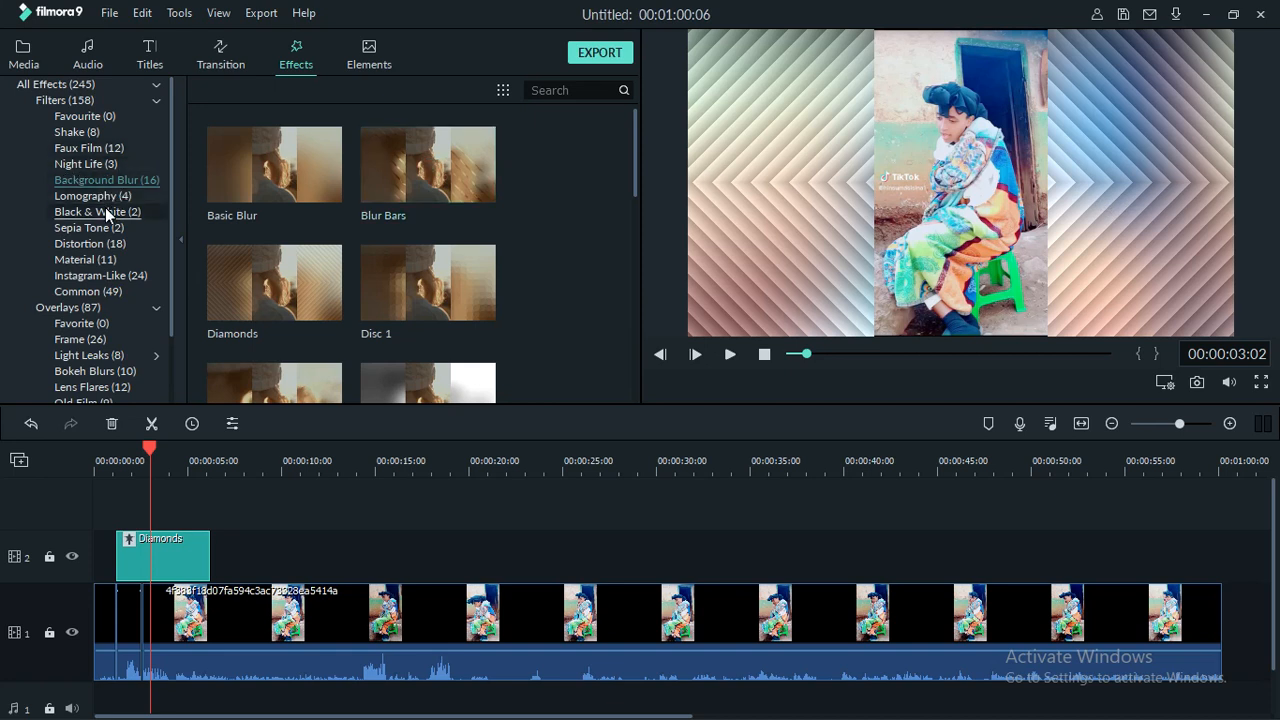
Add the Aqua 2 overlay at the playhead on a track above Diamonds and preview it from 00:00:03:03
left_click(70, 310)
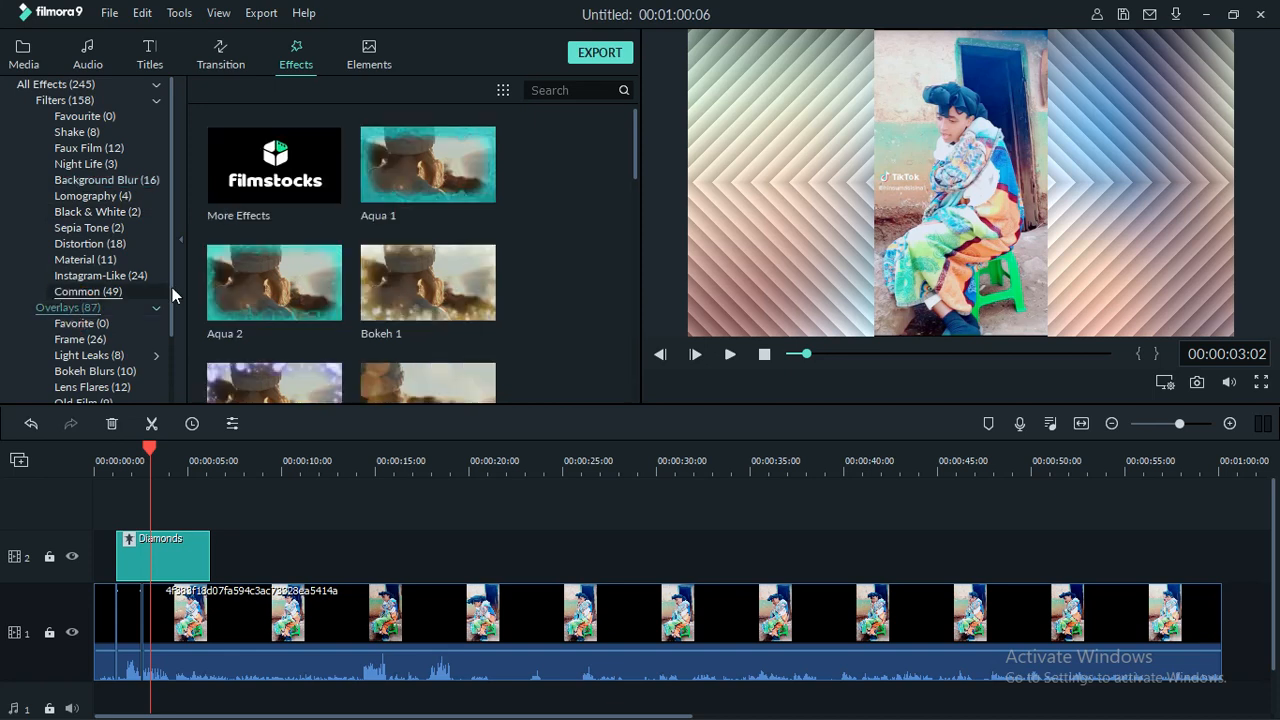
left_click(274, 284)
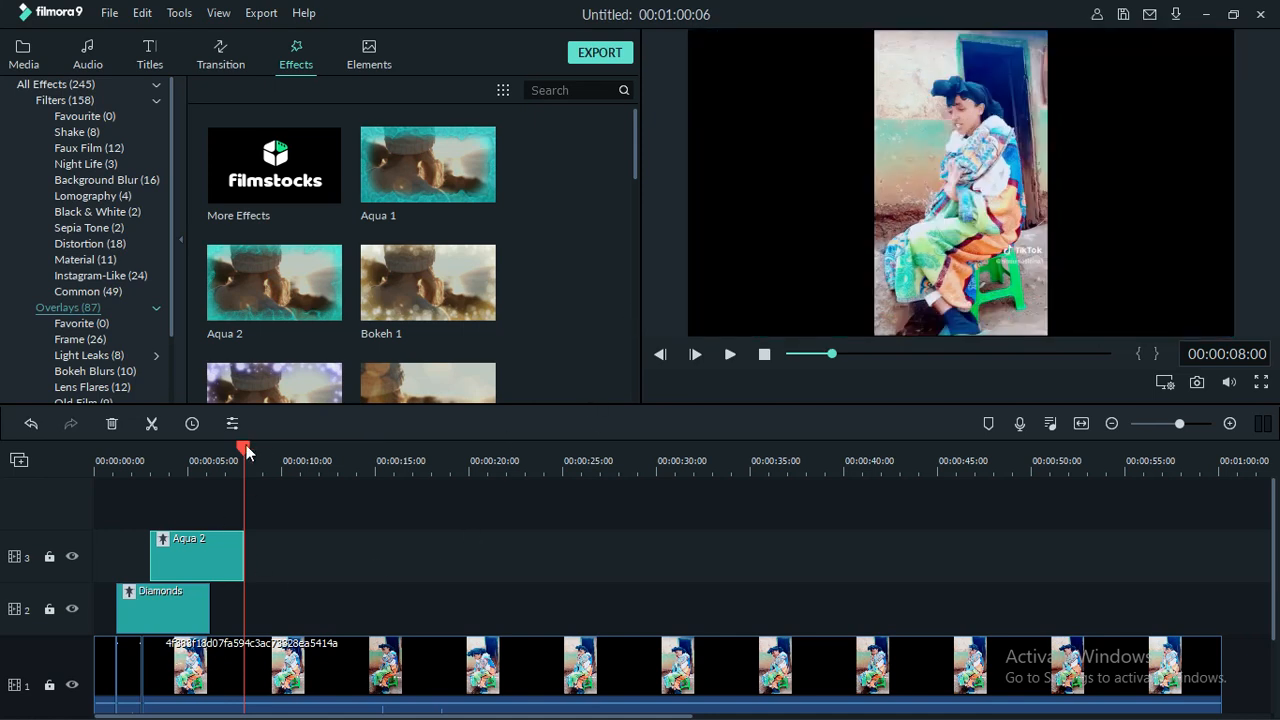
left_click_drag(243, 444, 153, 423)
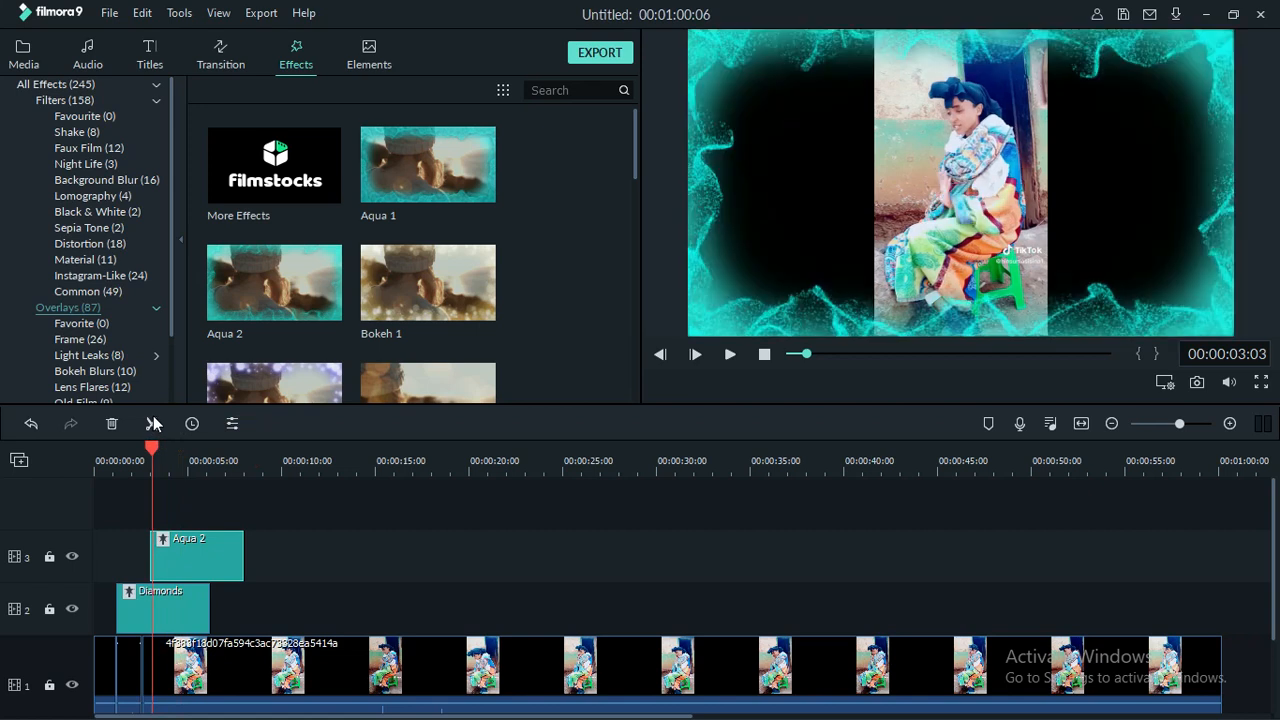
key("space")
key("space")
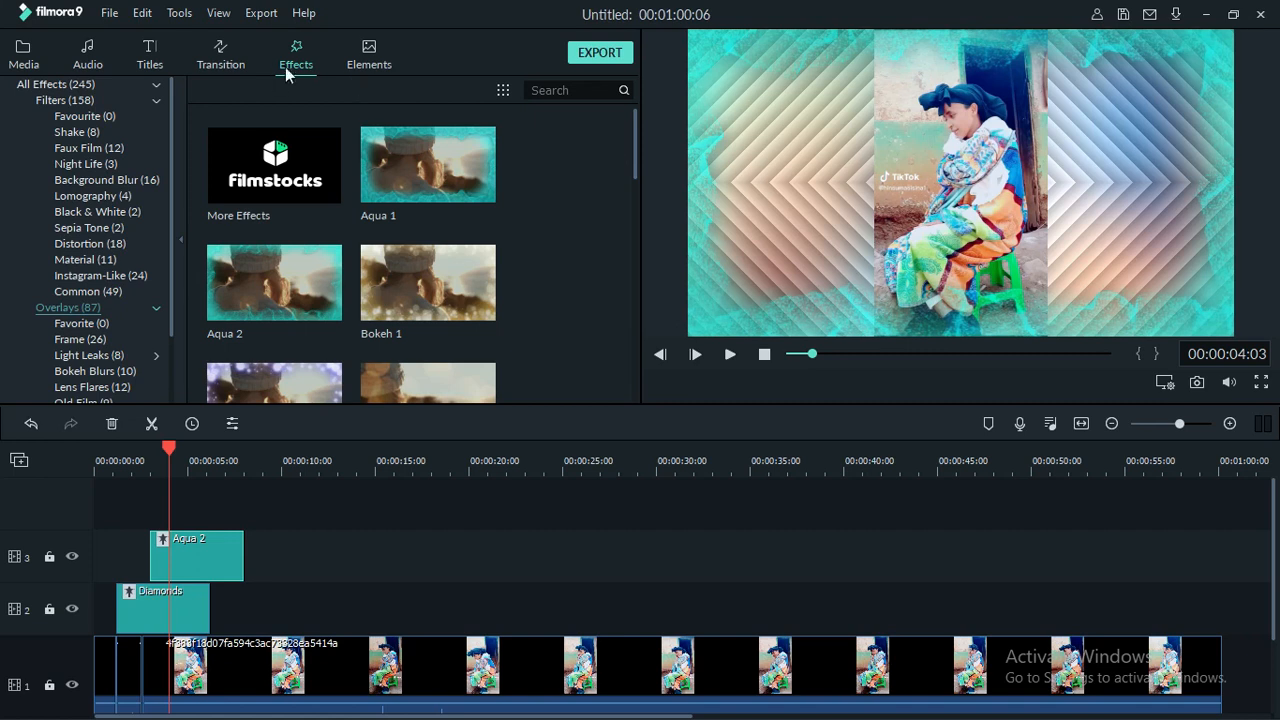
Browse the transitions and title presets, add Title 4 at the playhead above Aqua 2, and show it at 00:00:06:06
left_click(233, 64)
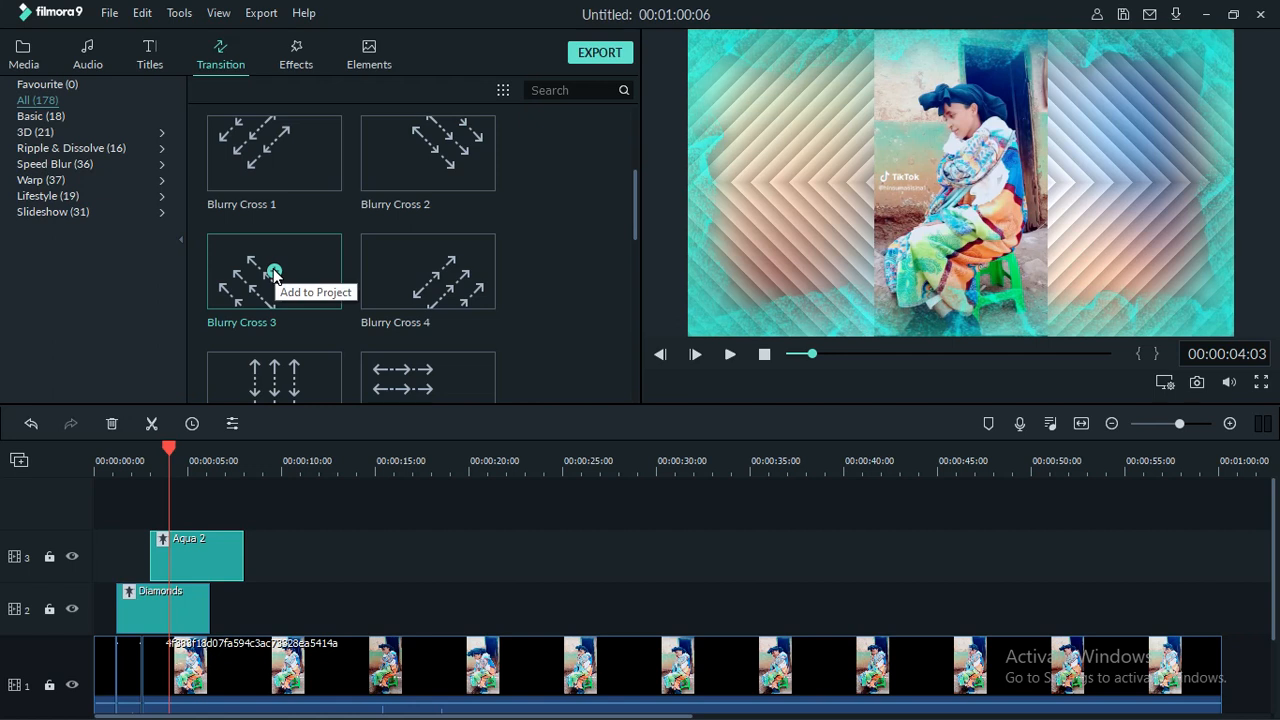
left_click(159, 64)
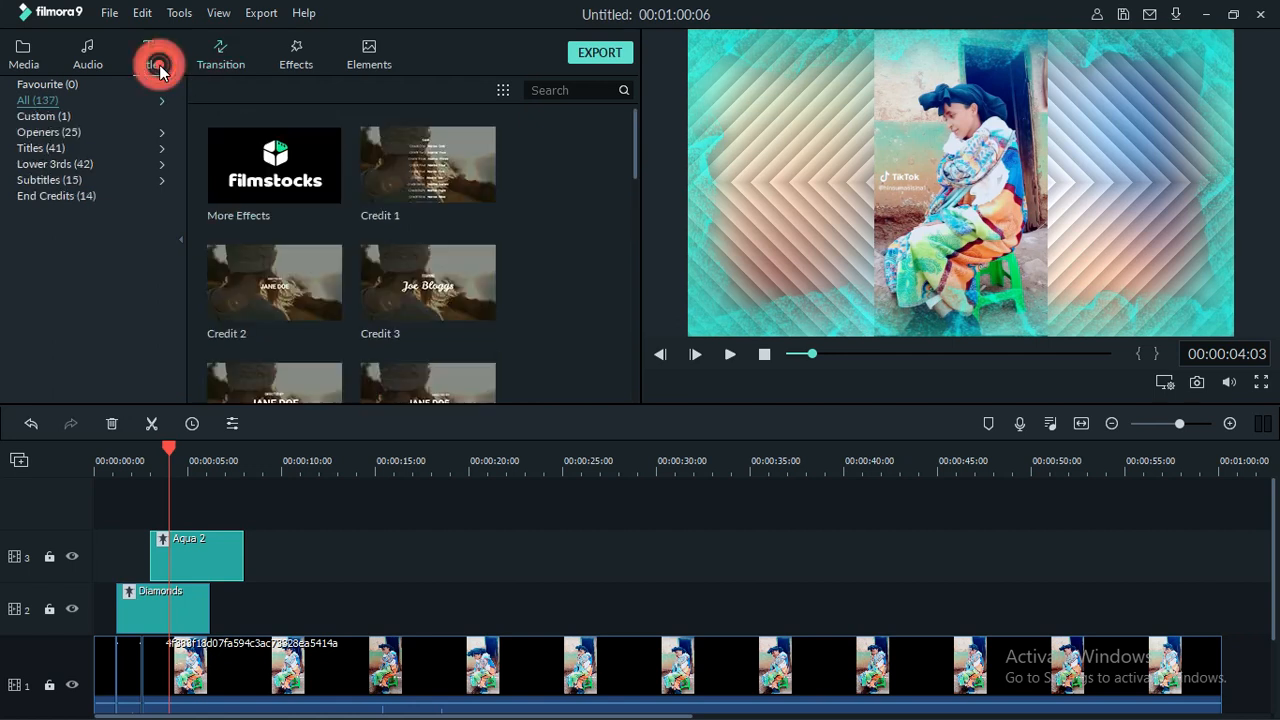
left_click(50, 104)
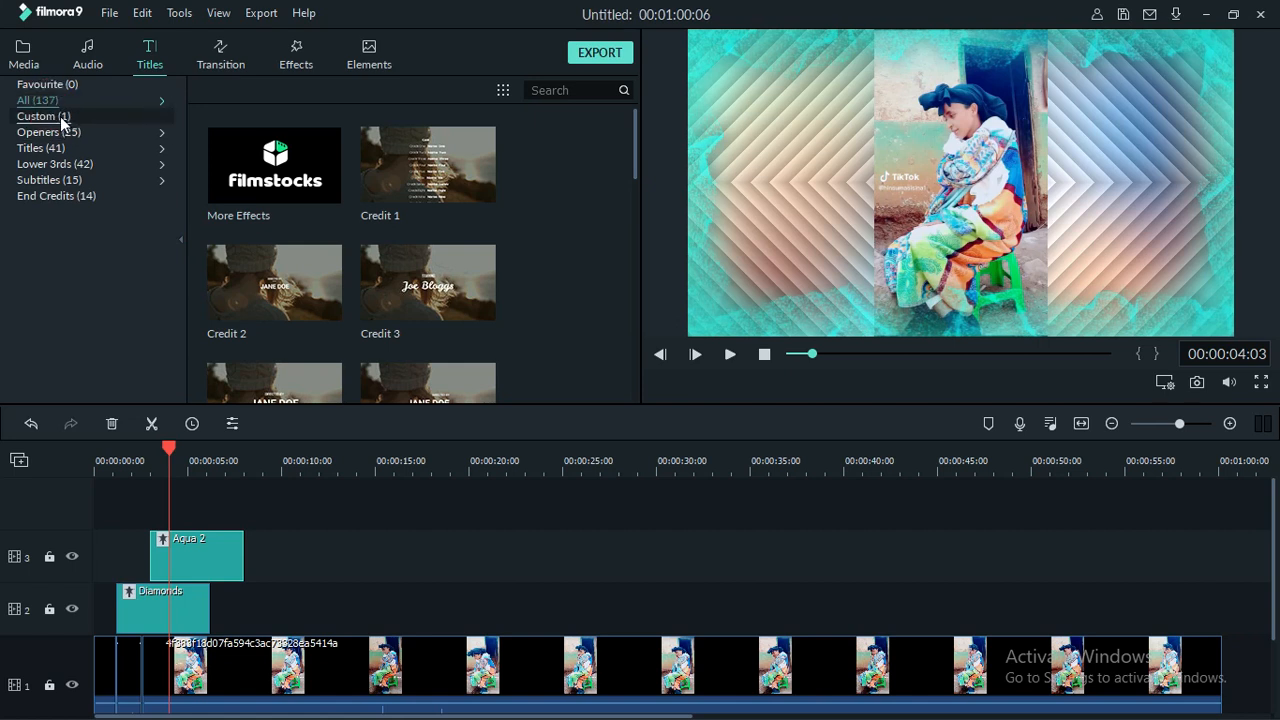
left_click(47, 119)
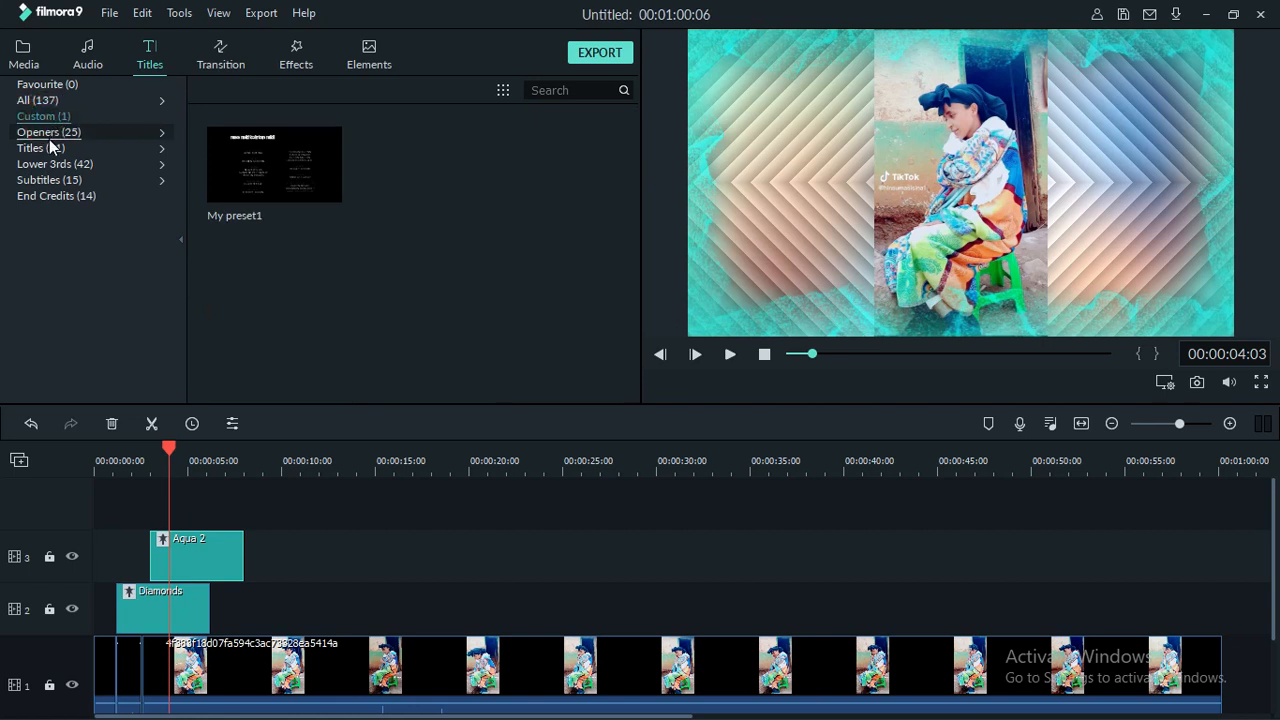
left_click(50, 146)
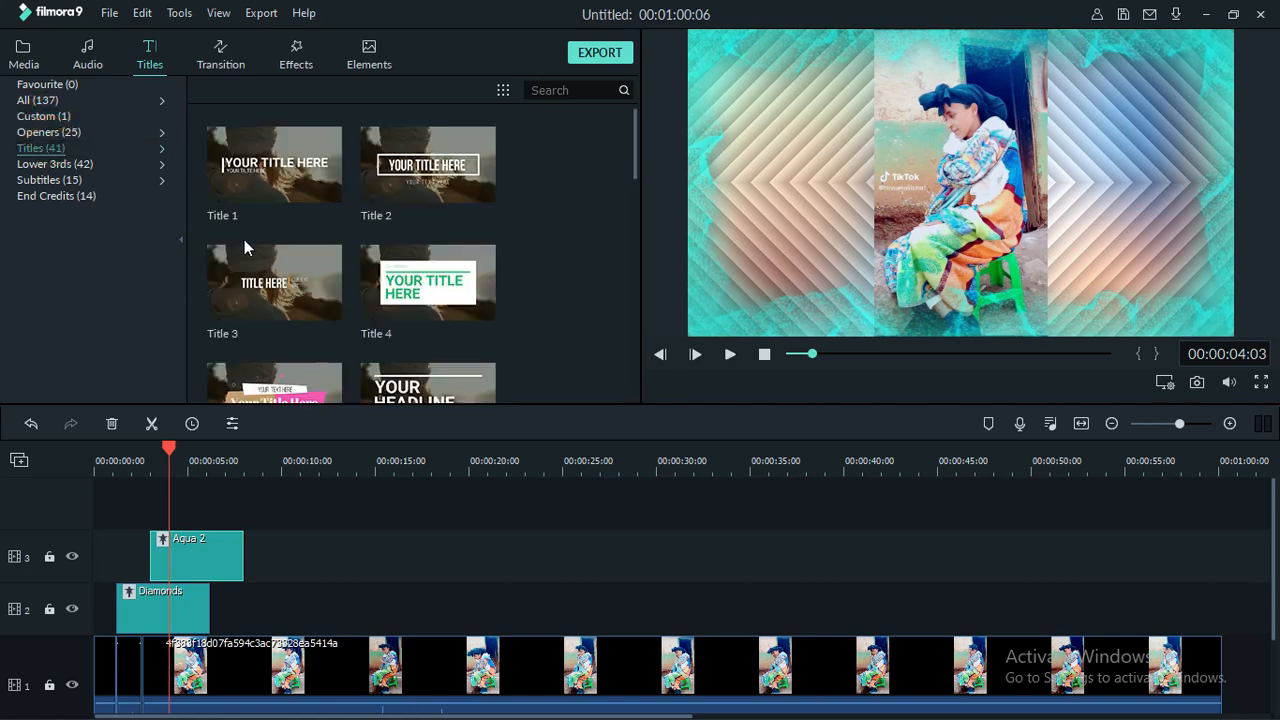
left_click(432, 285)
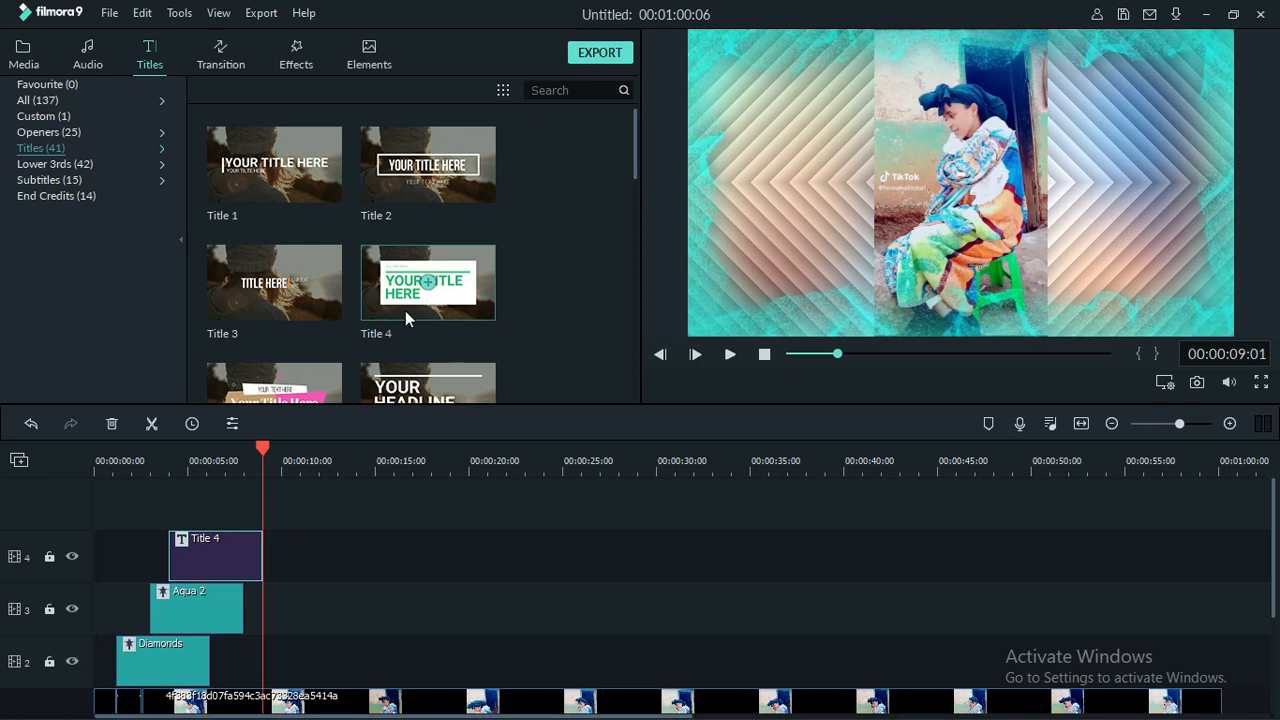
left_click(825, 354)
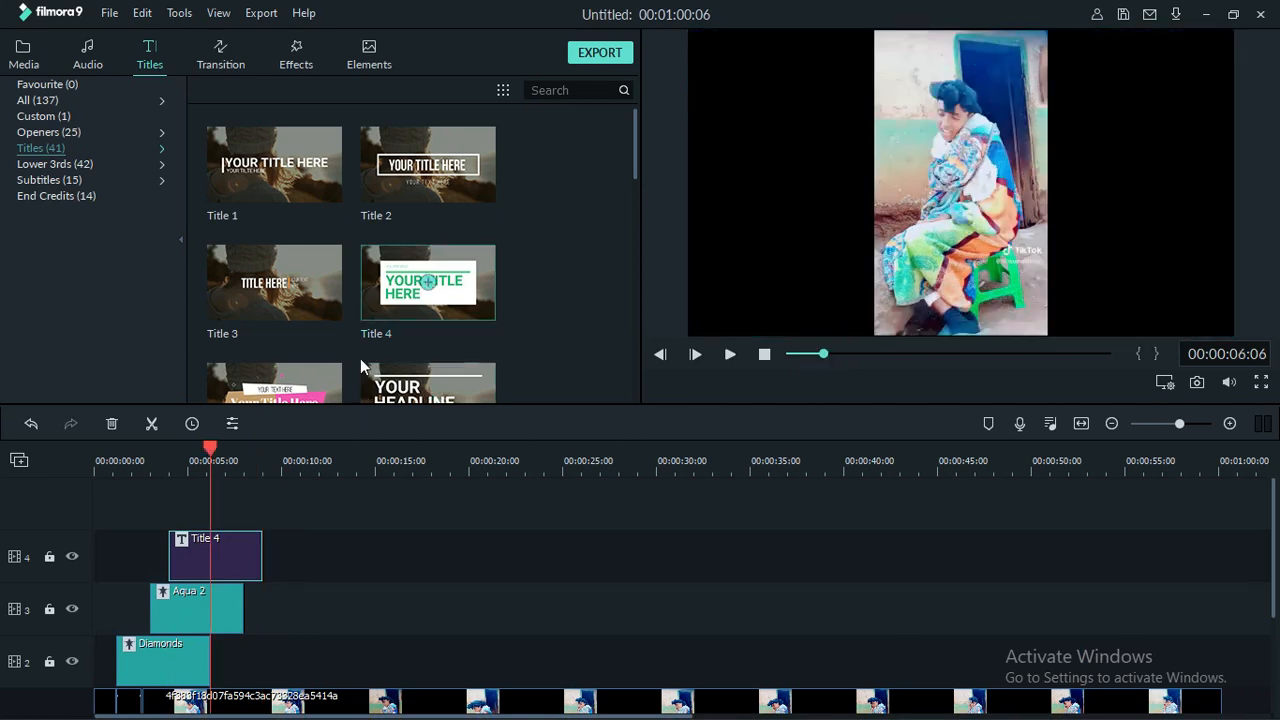
mouse_move(398, 290)
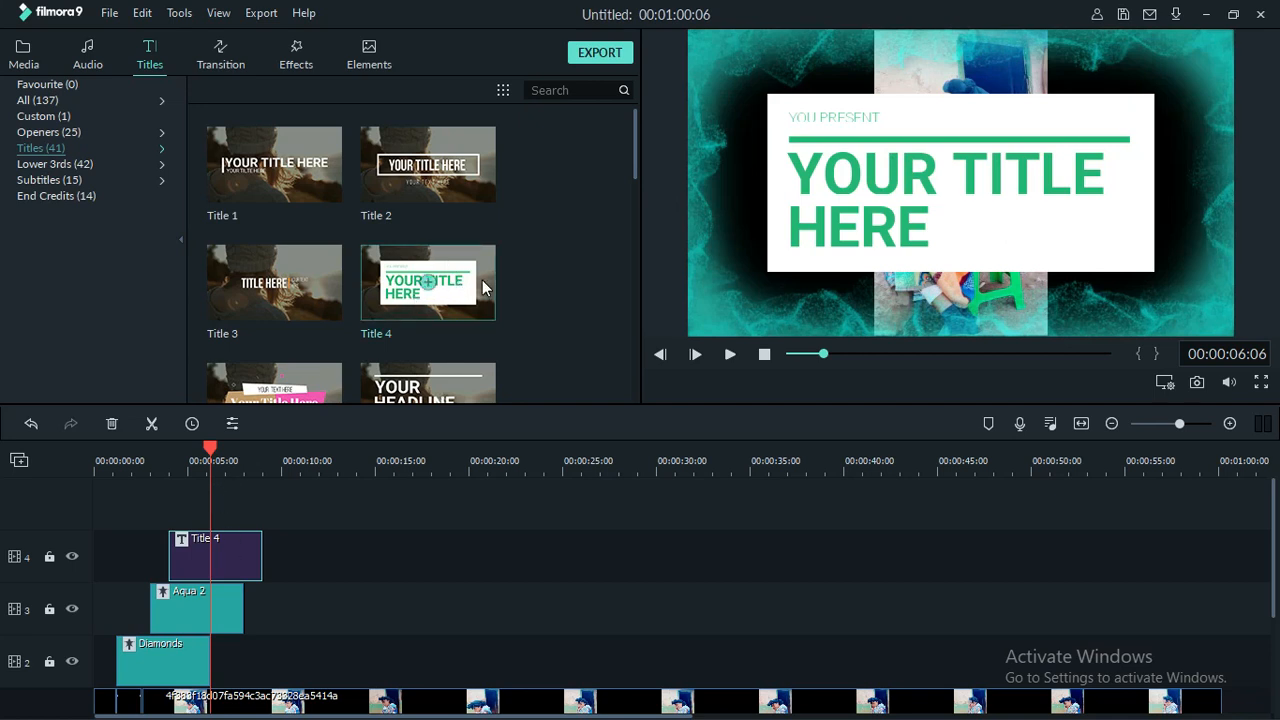
Replace the "YOUR TITLE" line of the Title 4 clip with "oouiiyby"
double_click(852, 182)
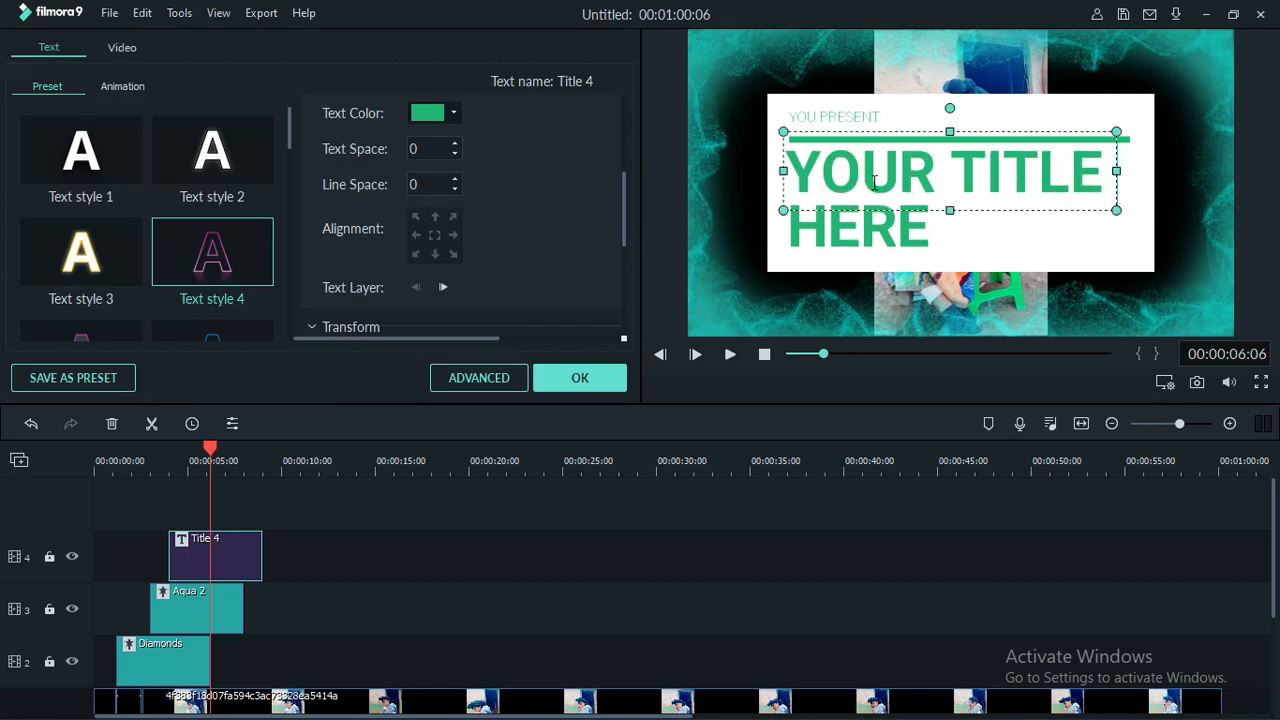
left_click(947, 184)
left_click(937, 175)
left_click(624, 137)
left_click(459, 160)
left_click(421, 175)
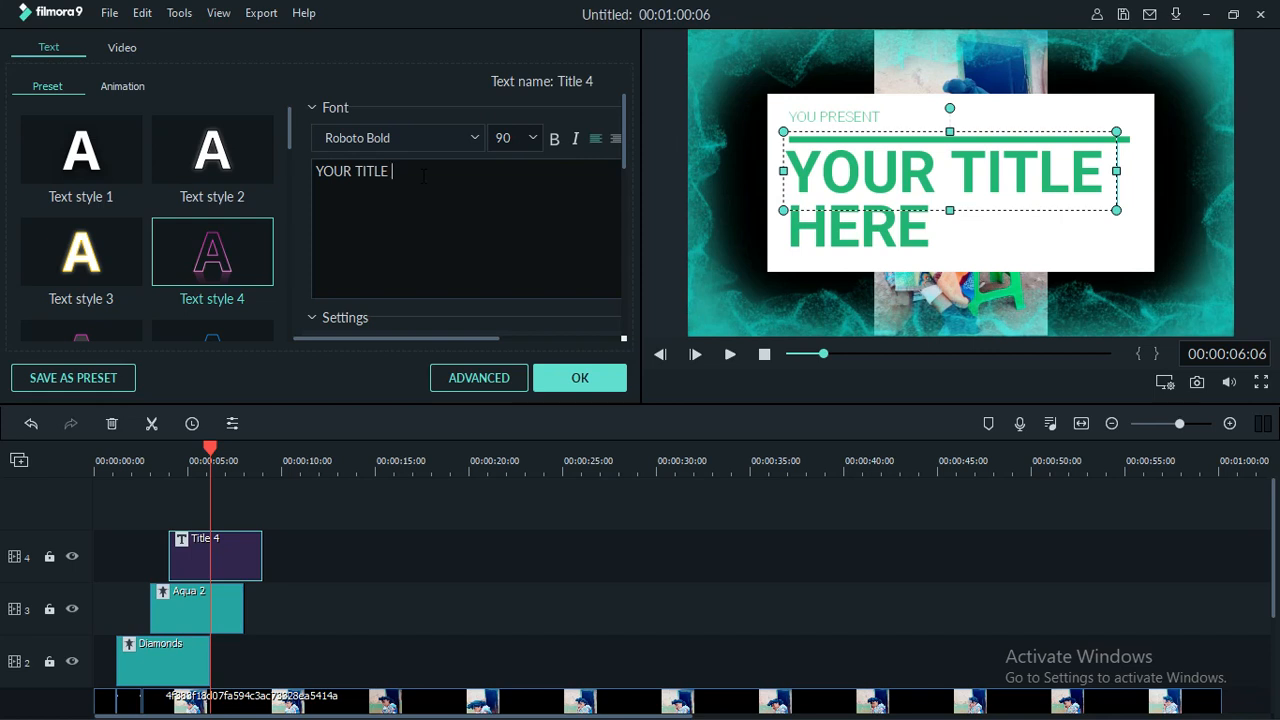
key("BackSpace")
key("BackSpace")
key("BackSpace")
key("BackSpace")
key("BackSpace")
key("BackSpace")
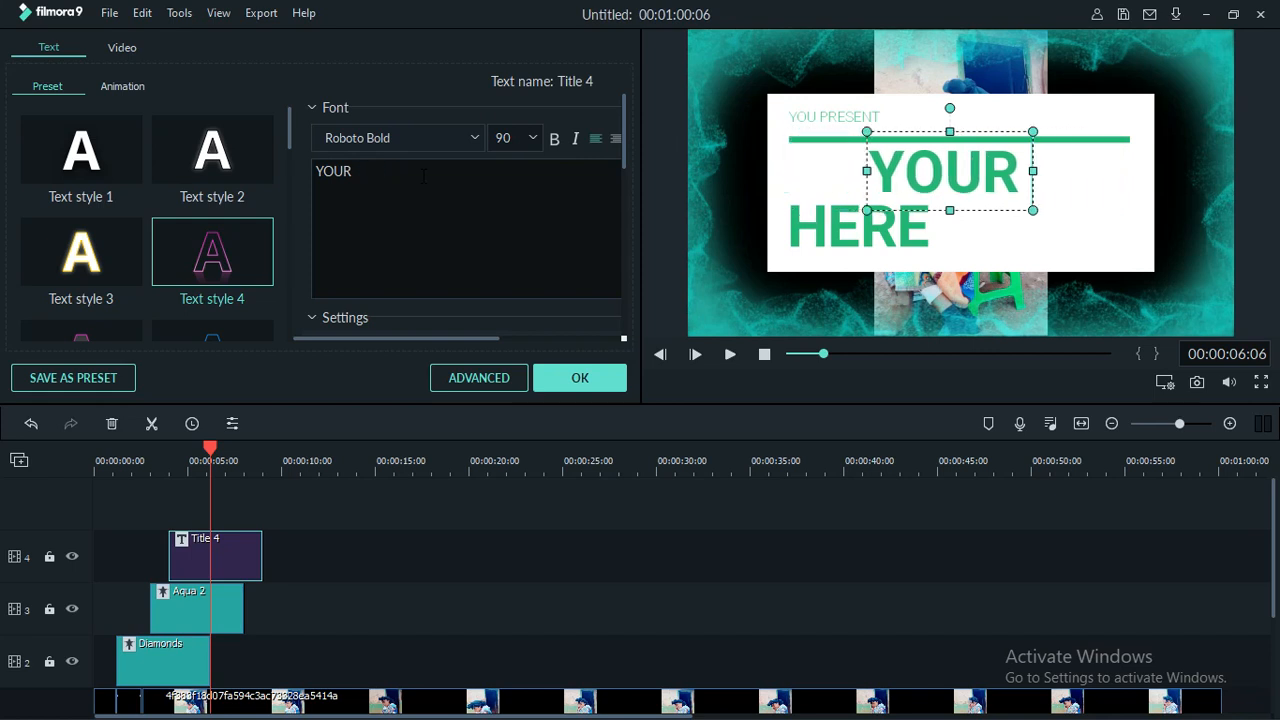
key("BackSpace")
key("BackSpace")
key("BackSpace")
key("BackSpace")
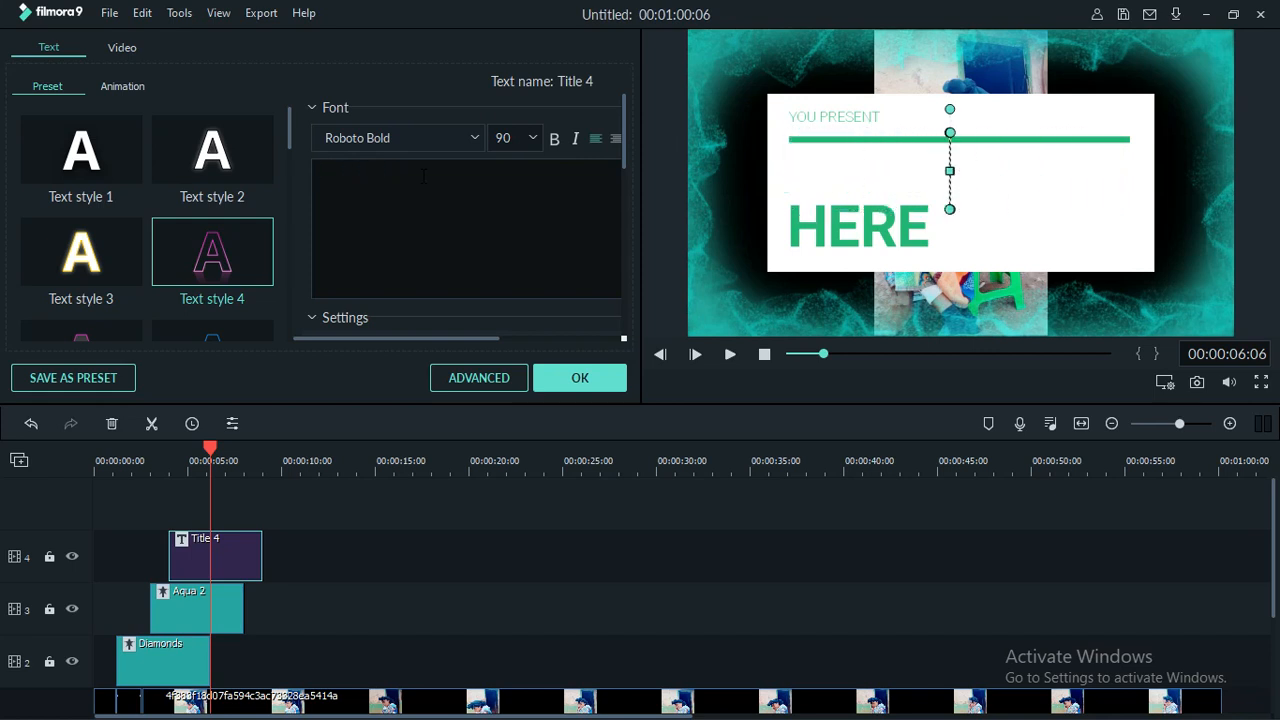
type("o")
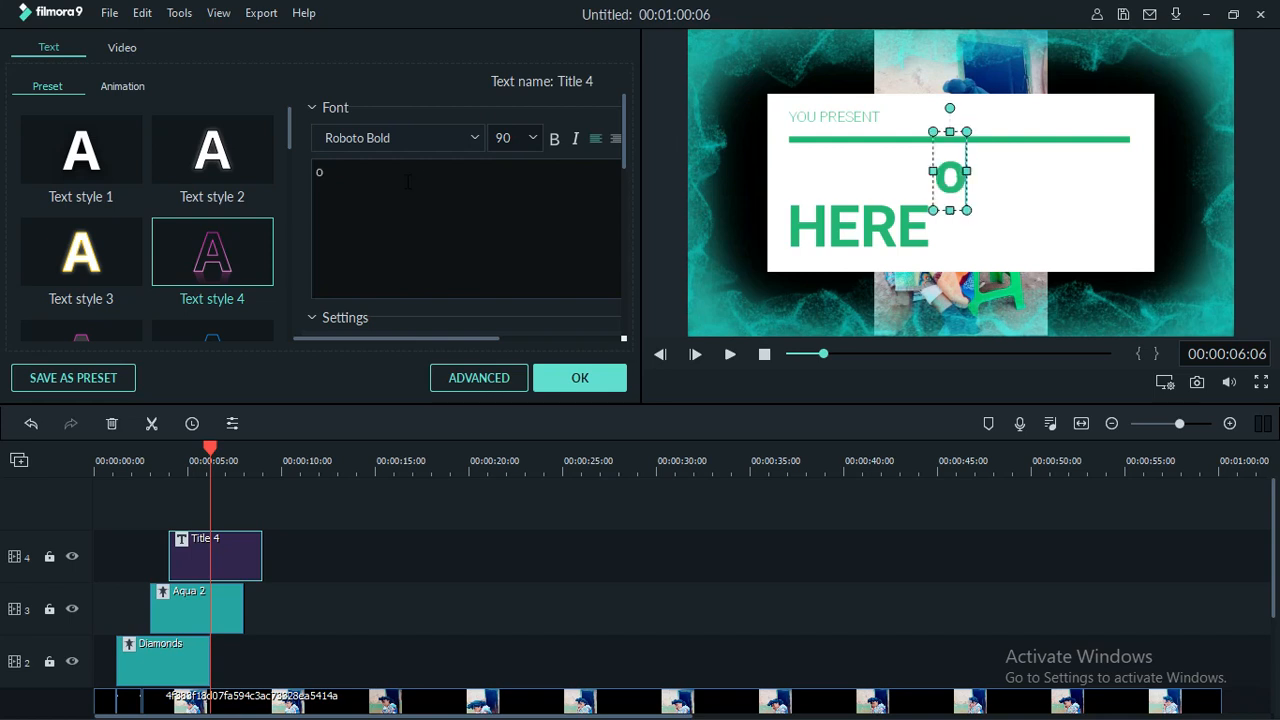
type("ouiiyby")
Apply Text style 4 to the "oouiiyby" line and make it bold and italic
mouse_move(212, 152)
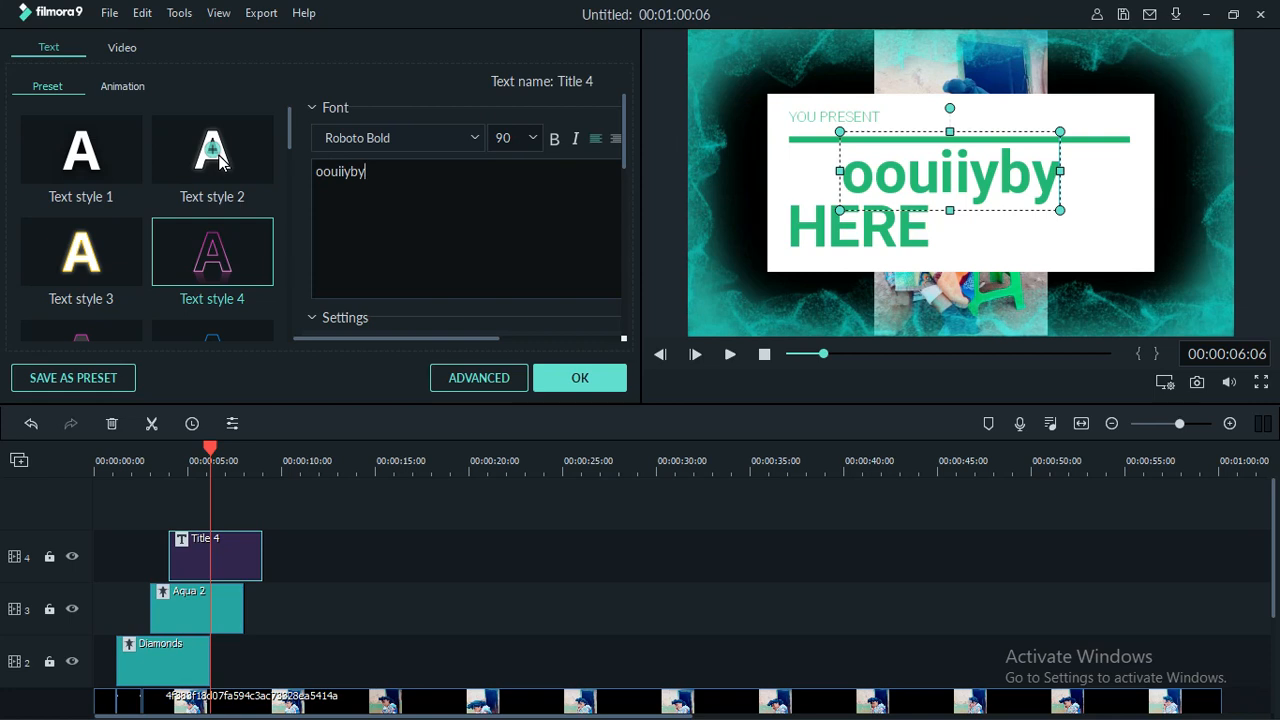
left_click(218, 157)
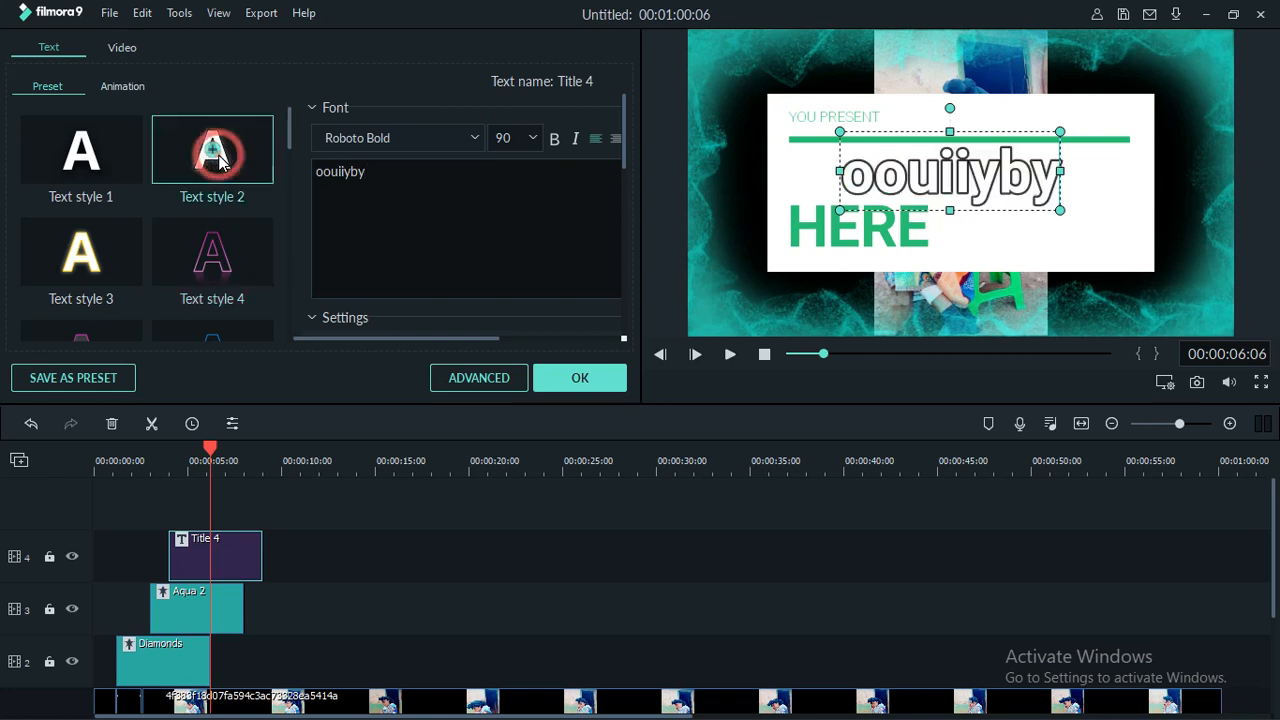
left_click(217, 255)
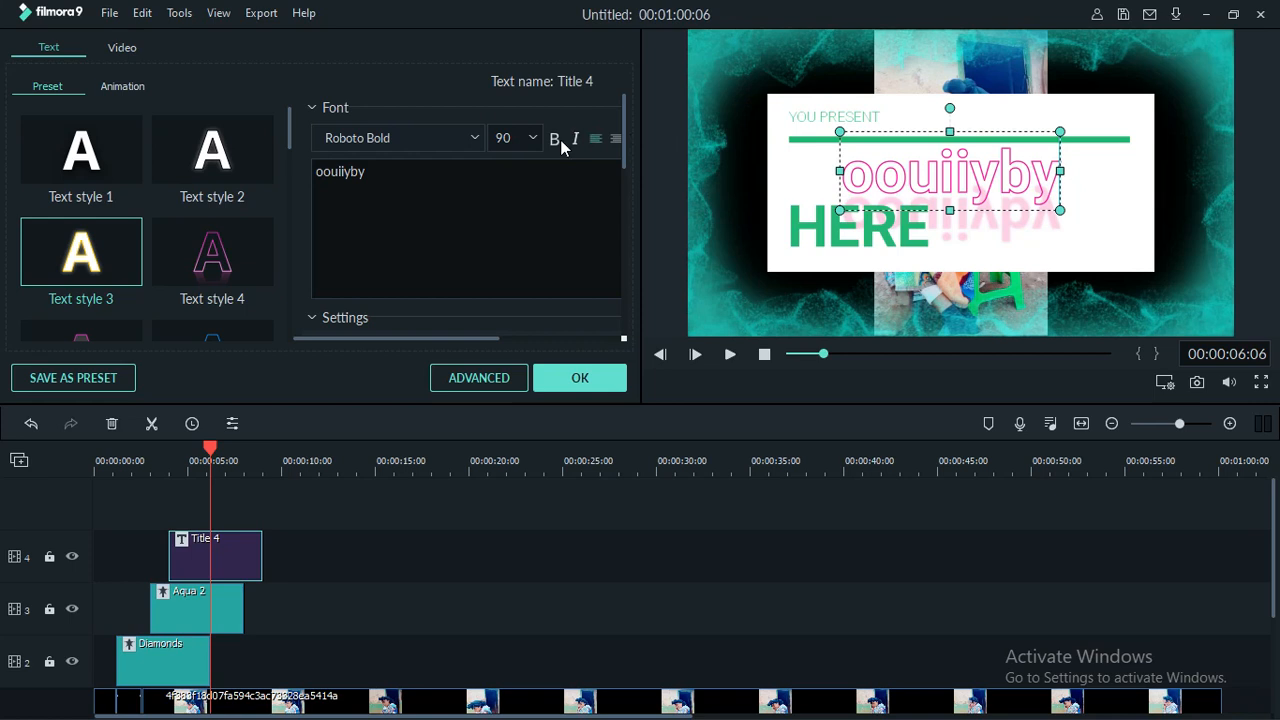
left_click(556, 139)
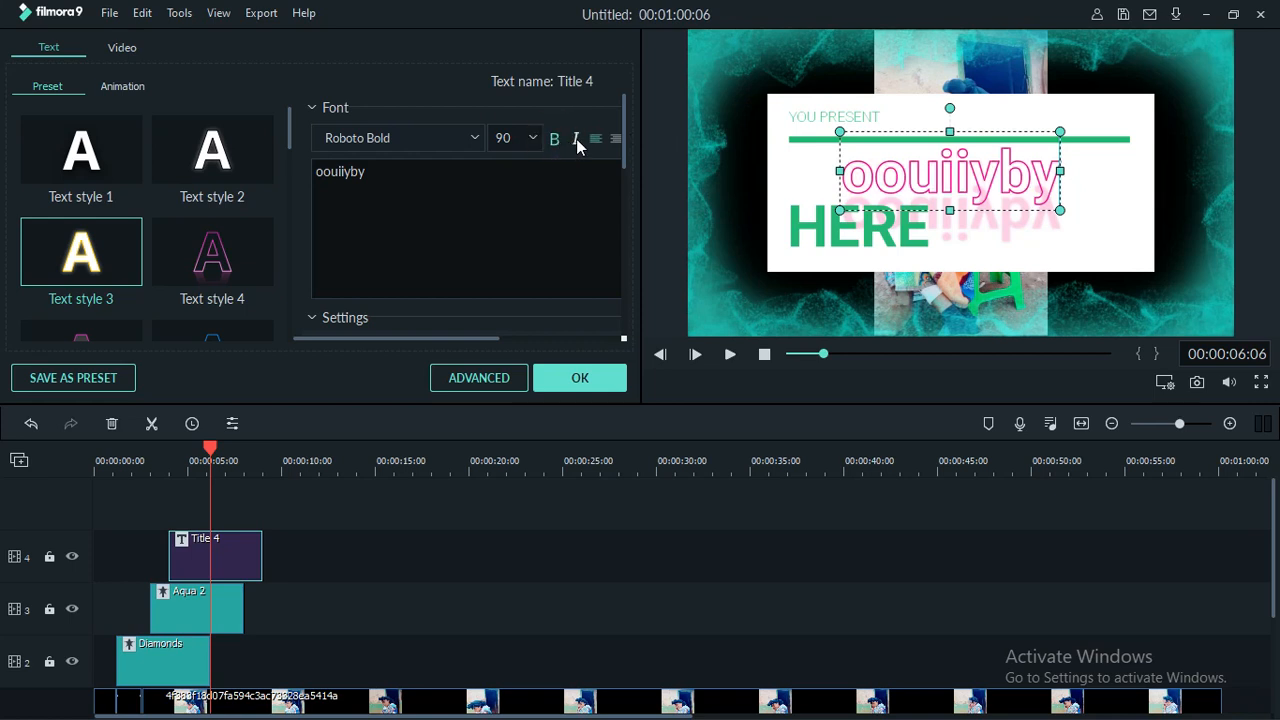
left_click(577, 140)
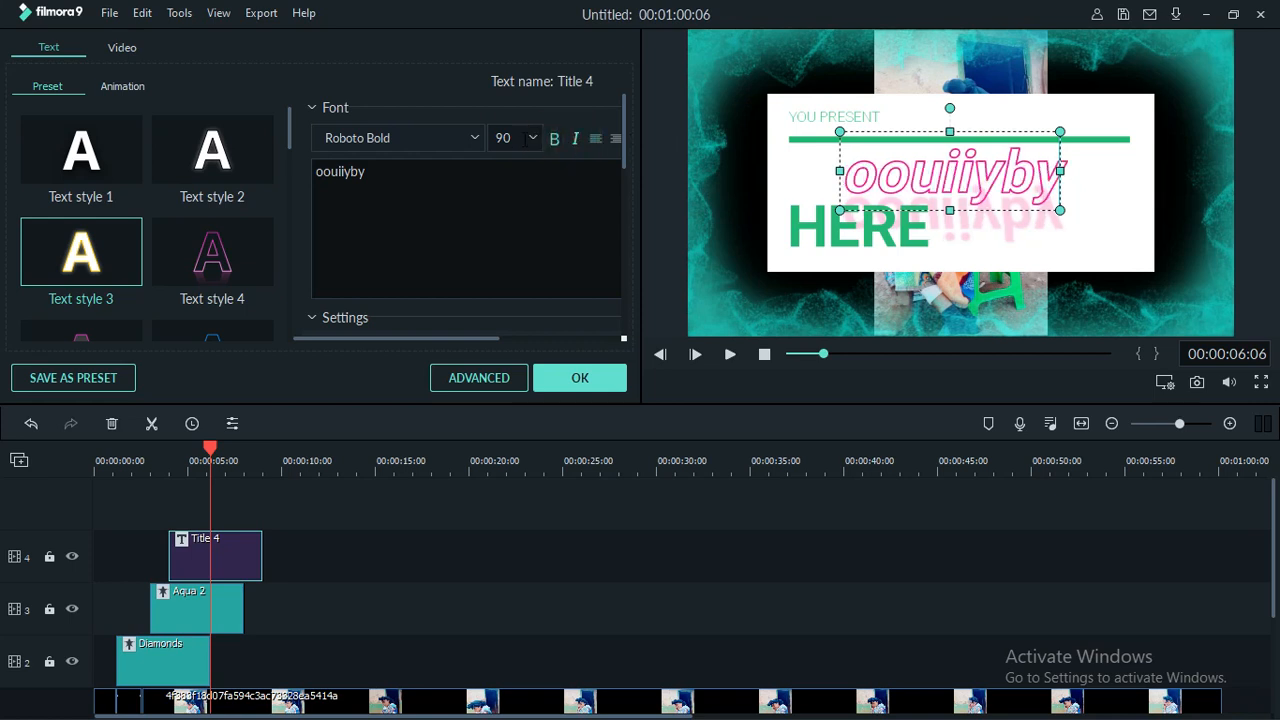
Set the "oouiiyby" text size to 64 and move the text and the title's white box lower in the preview
left_click(533, 138)
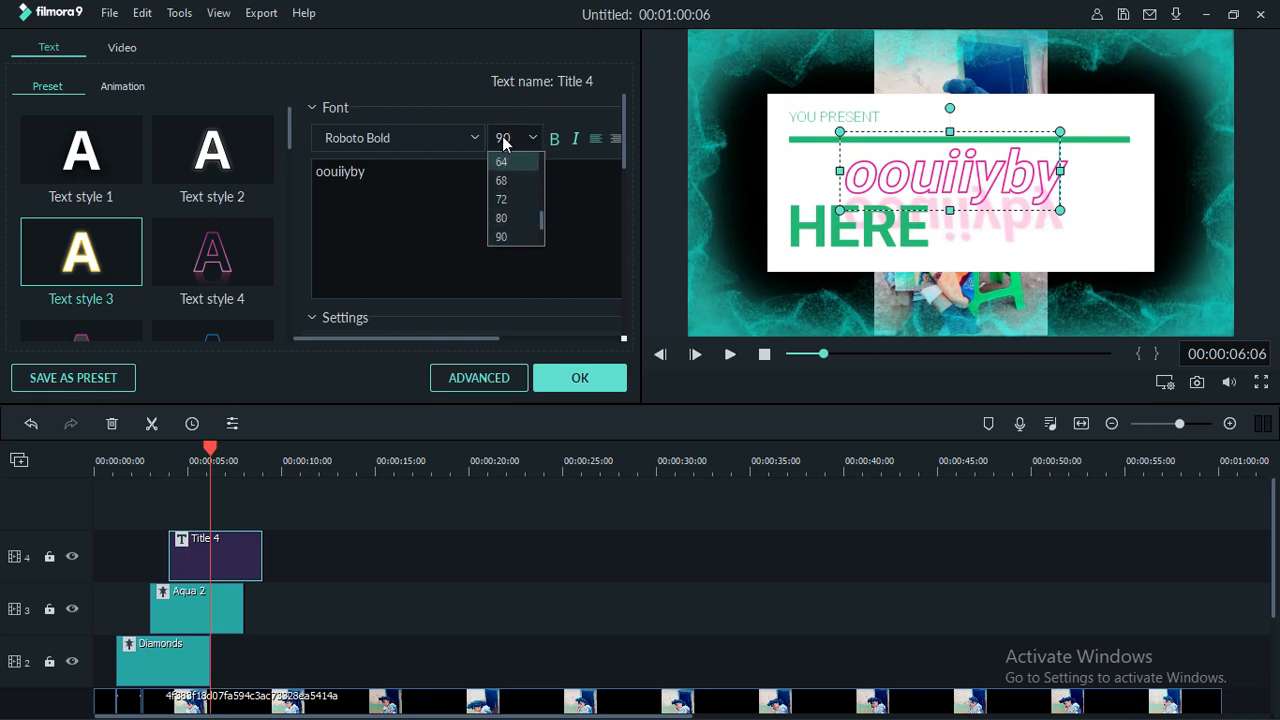
left_click(506, 162)
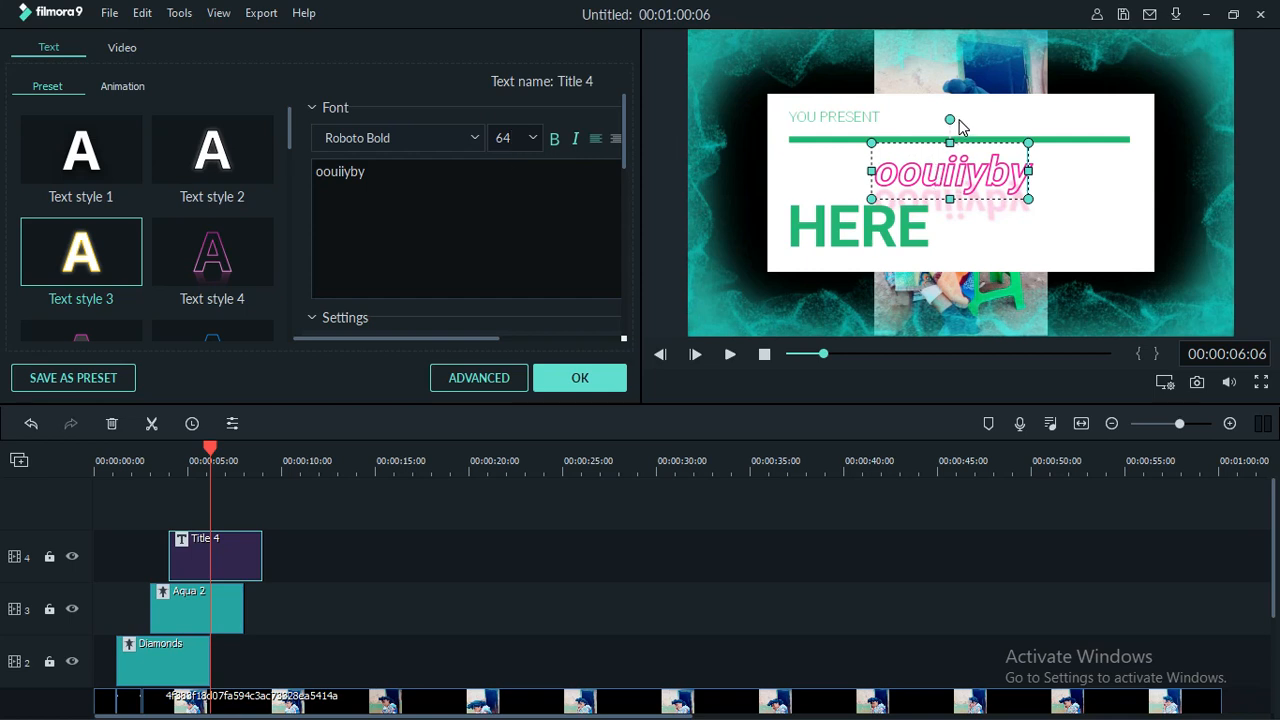
left_click(958, 175)
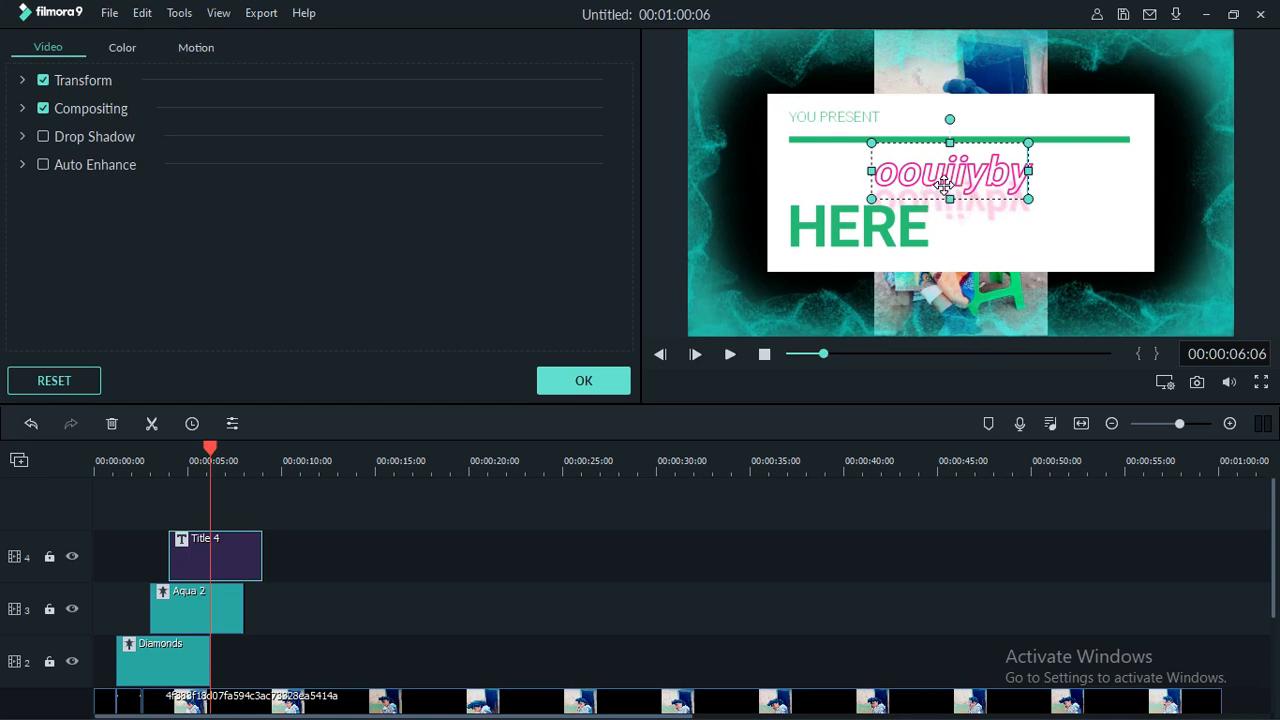
double_click(944, 184)
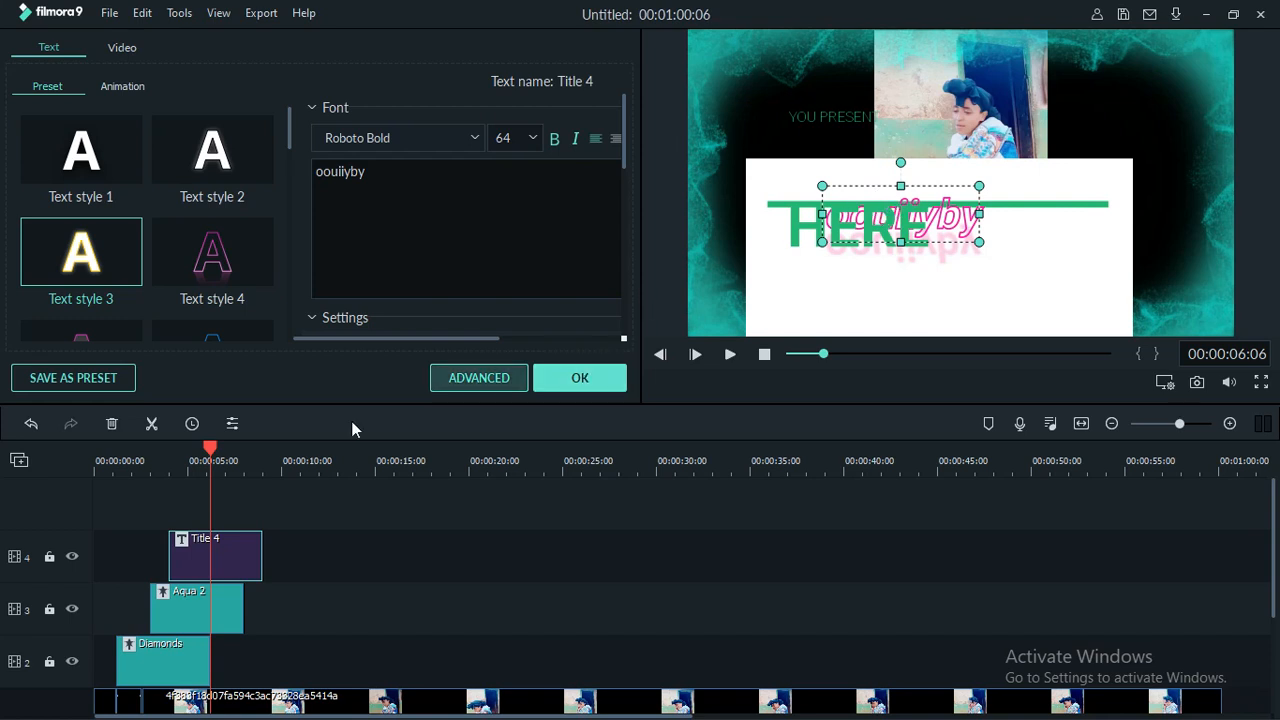
Undo all title edits, the Title 4 insertion and the Aqua 2 overlay, closing the text editor
left_click(31, 426)
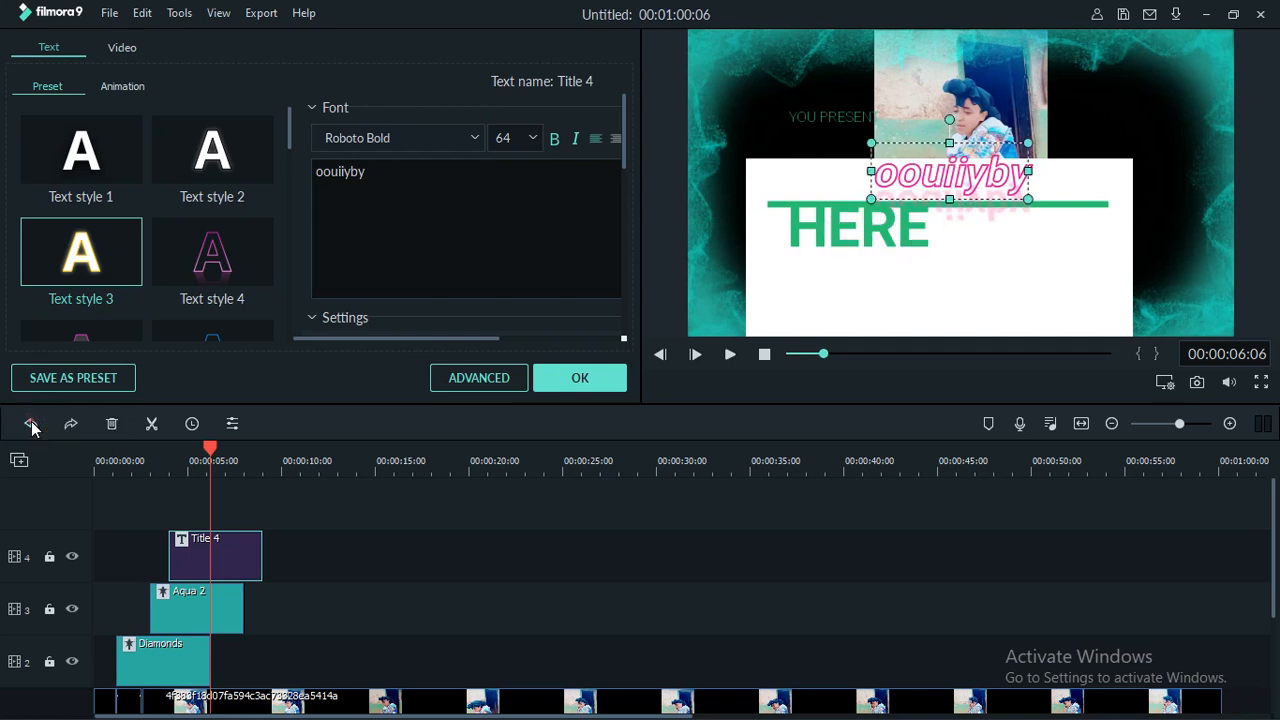
left_click(31, 426)
left_click(31, 426)
left_click(31, 426)
left_click(31, 426)
left_click(31, 426)
left_click(31, 426)
left_click(31, 426)
left_click(31, 426)
left_click(31, 426)
left_click(31, 426)
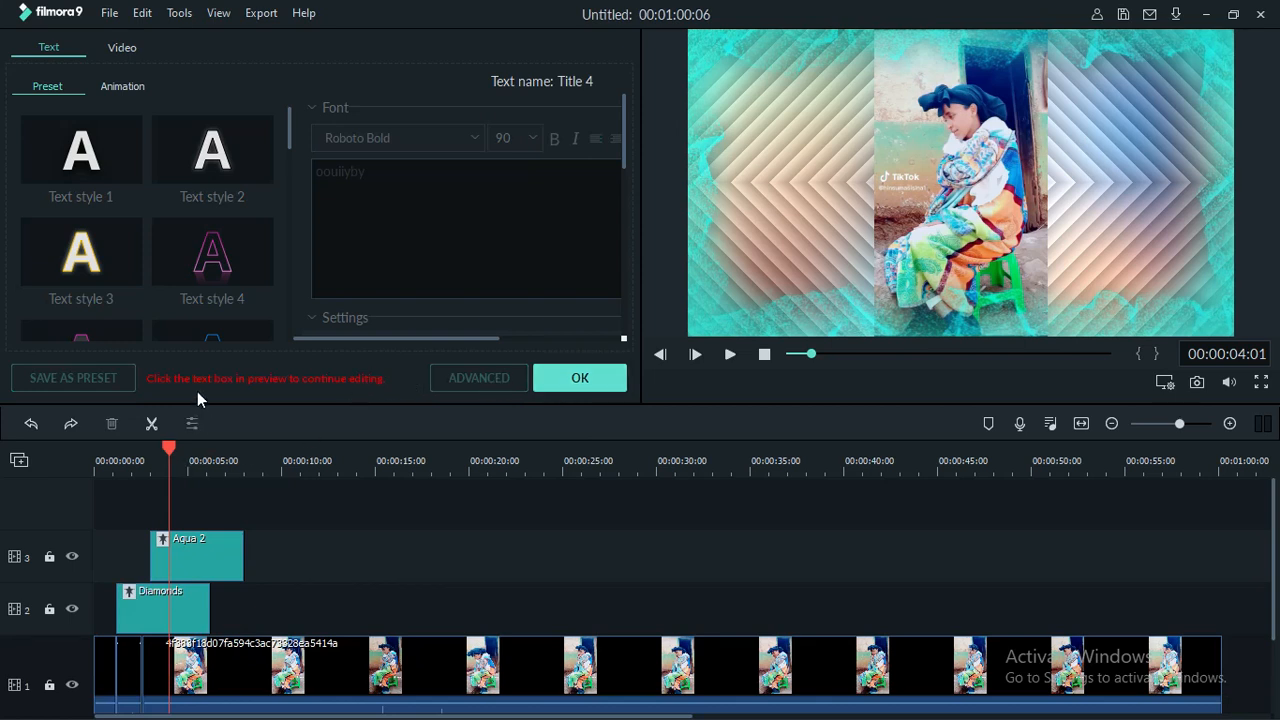
left_click(553, 377)
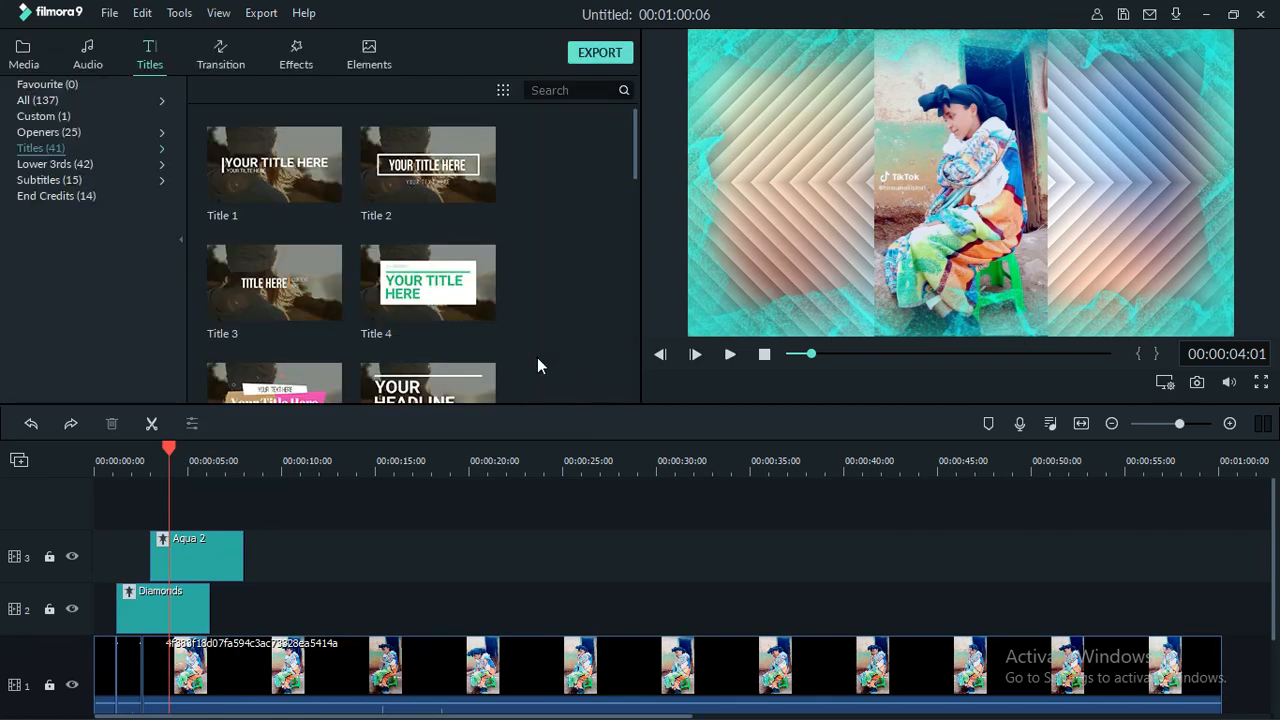
left_click(31, 424)
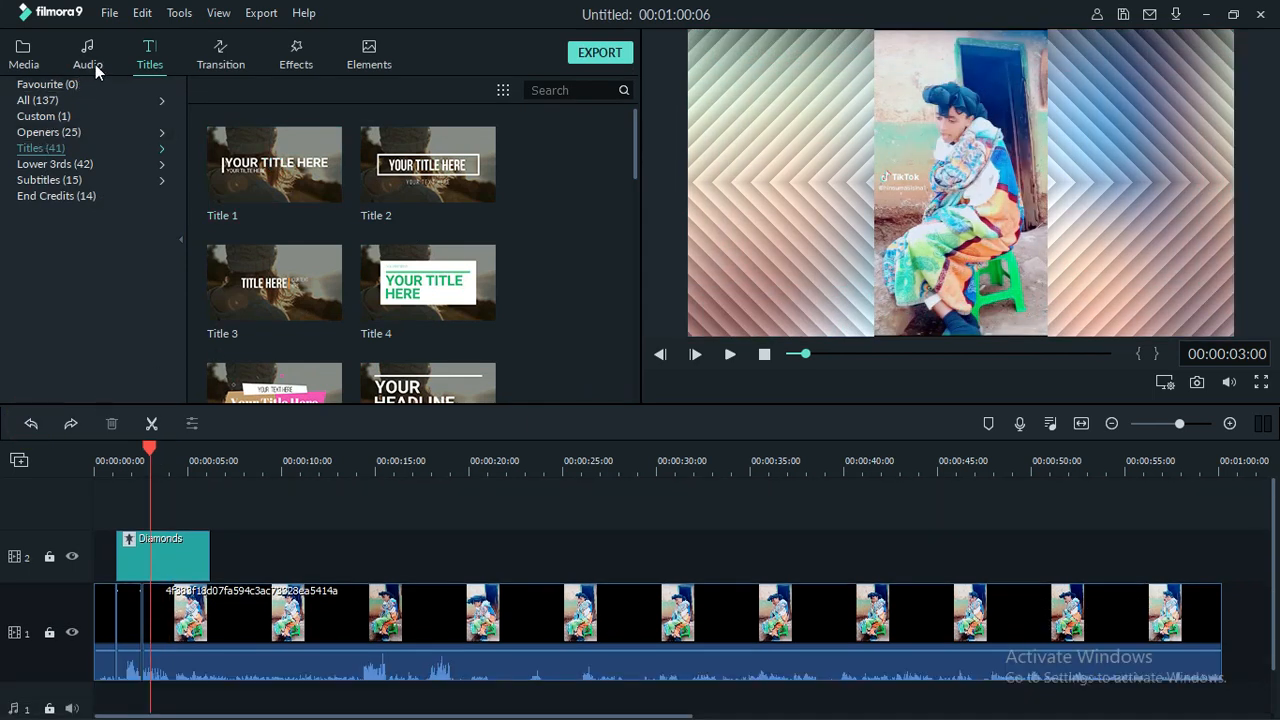
View the audio and project media libraries and check the first and last frames of the timeline
left_click(95, 64)
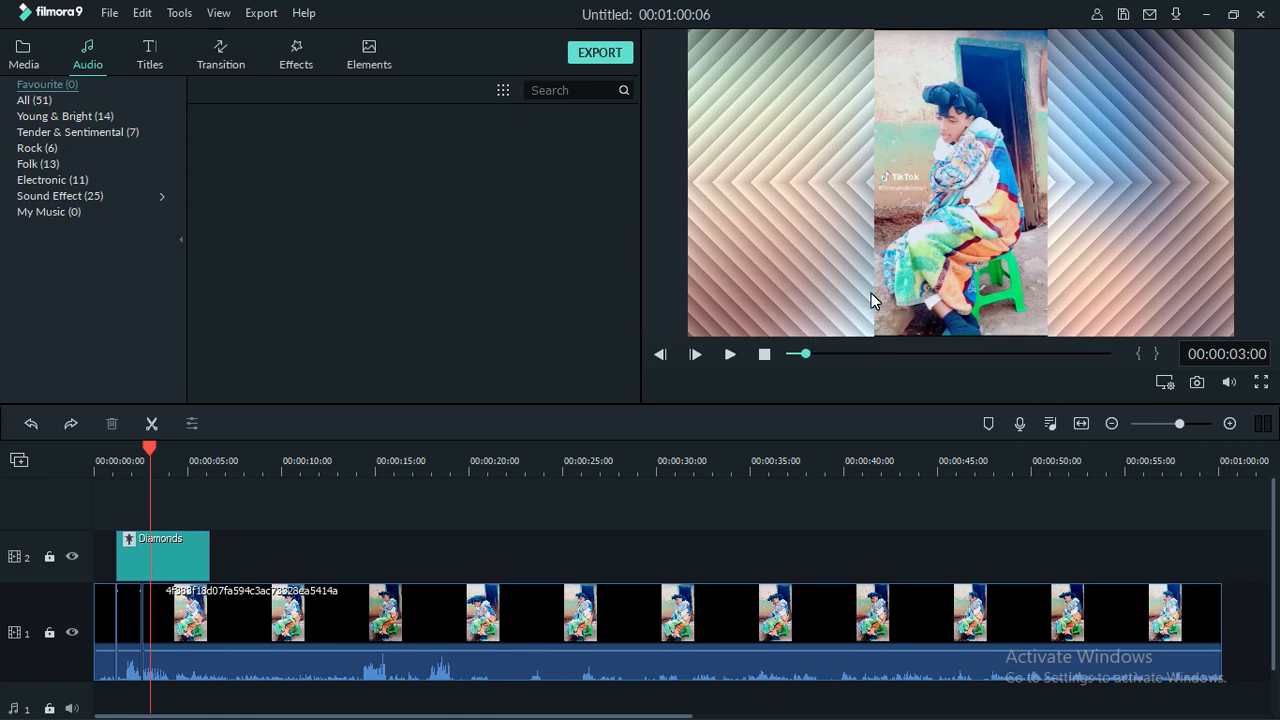
left_click(25, 58)
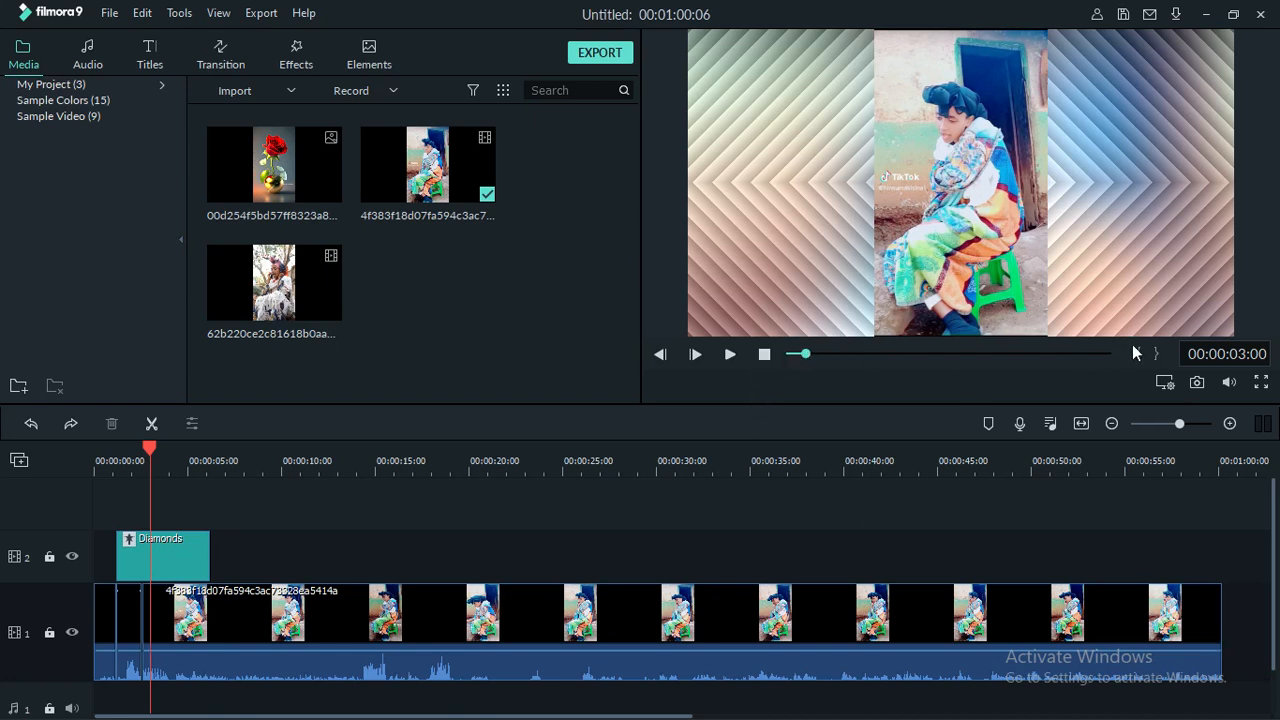
left_click(787, 356)
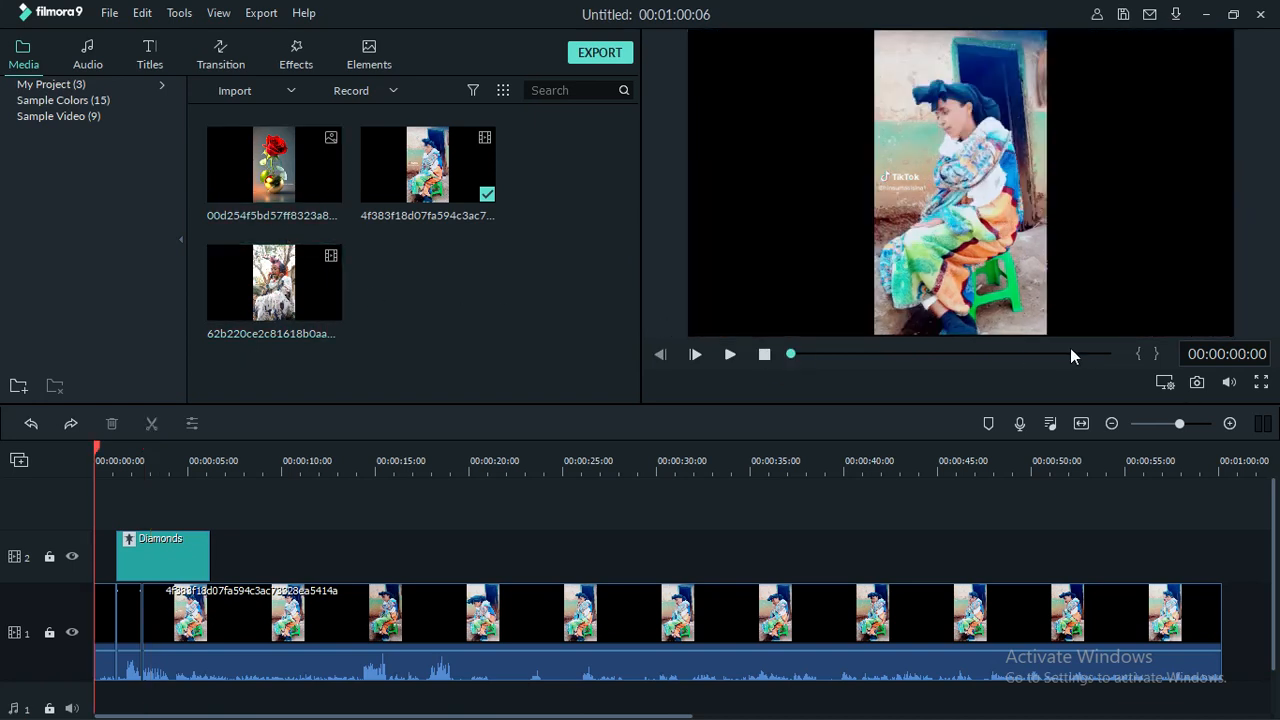
left_click(1113, 354)
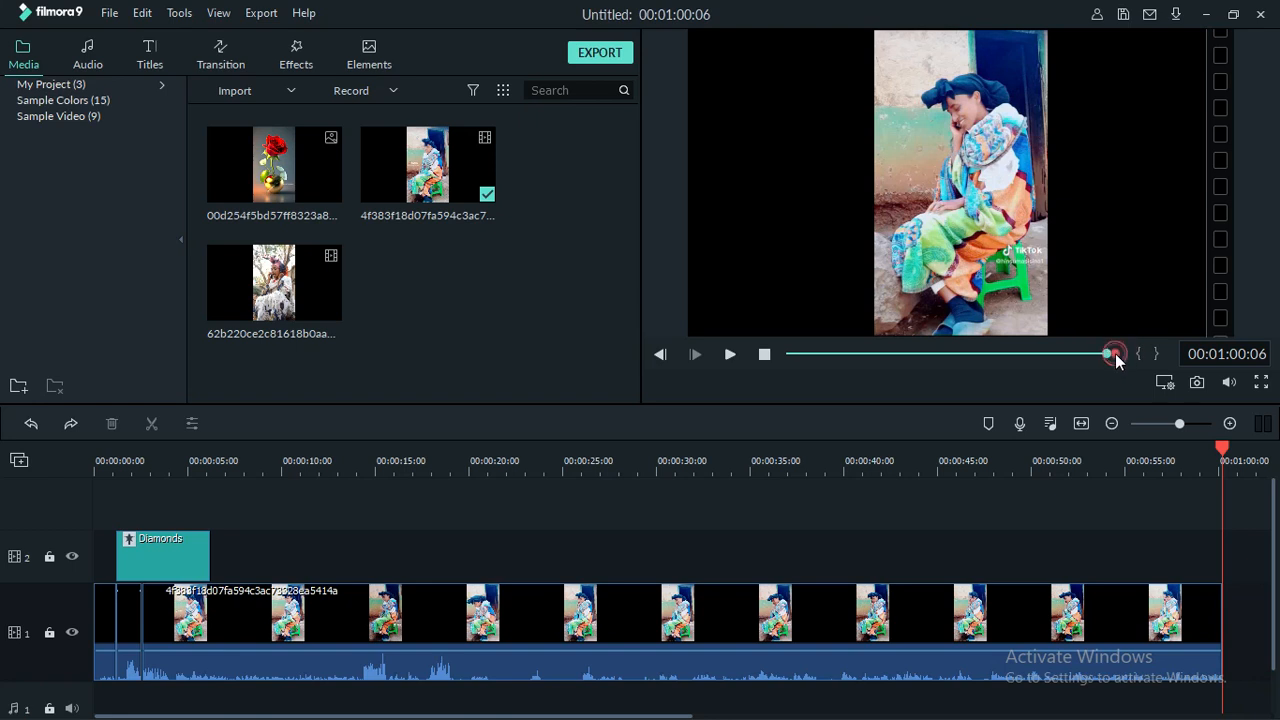
Create a new album in the project's media library and undo its creation
left_click(1116, 356)
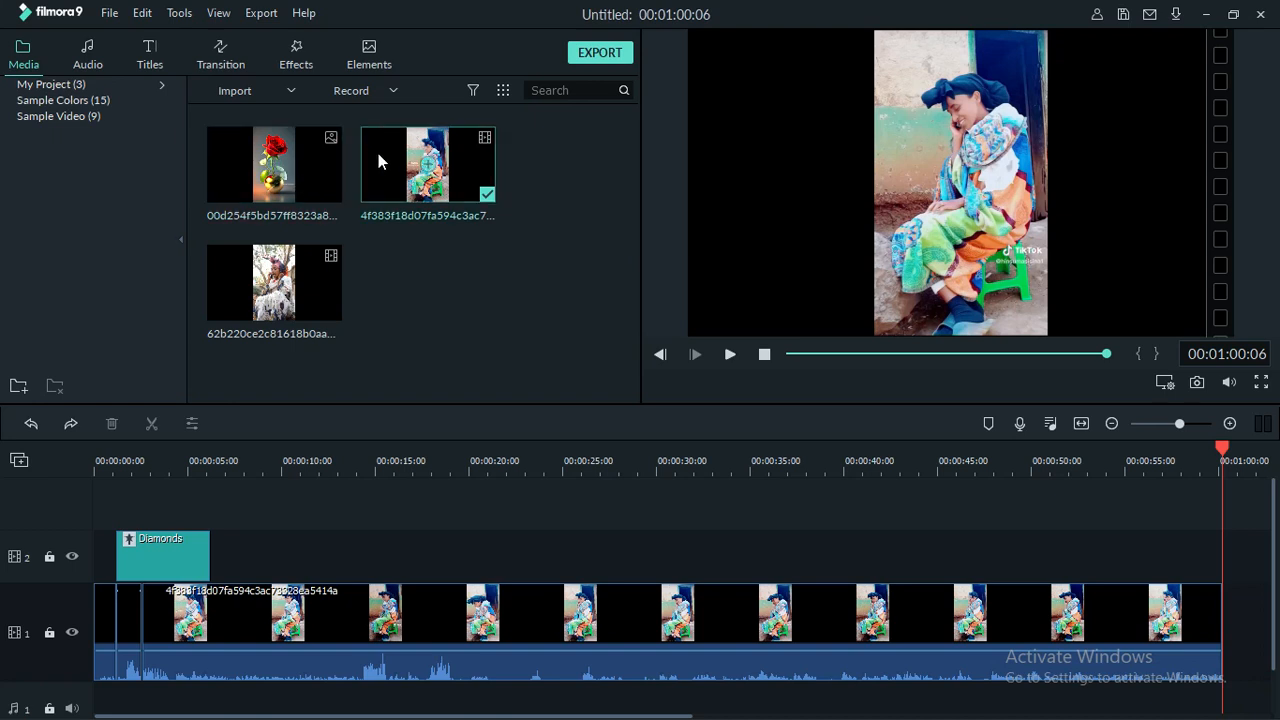
mouse_move(300, 275)
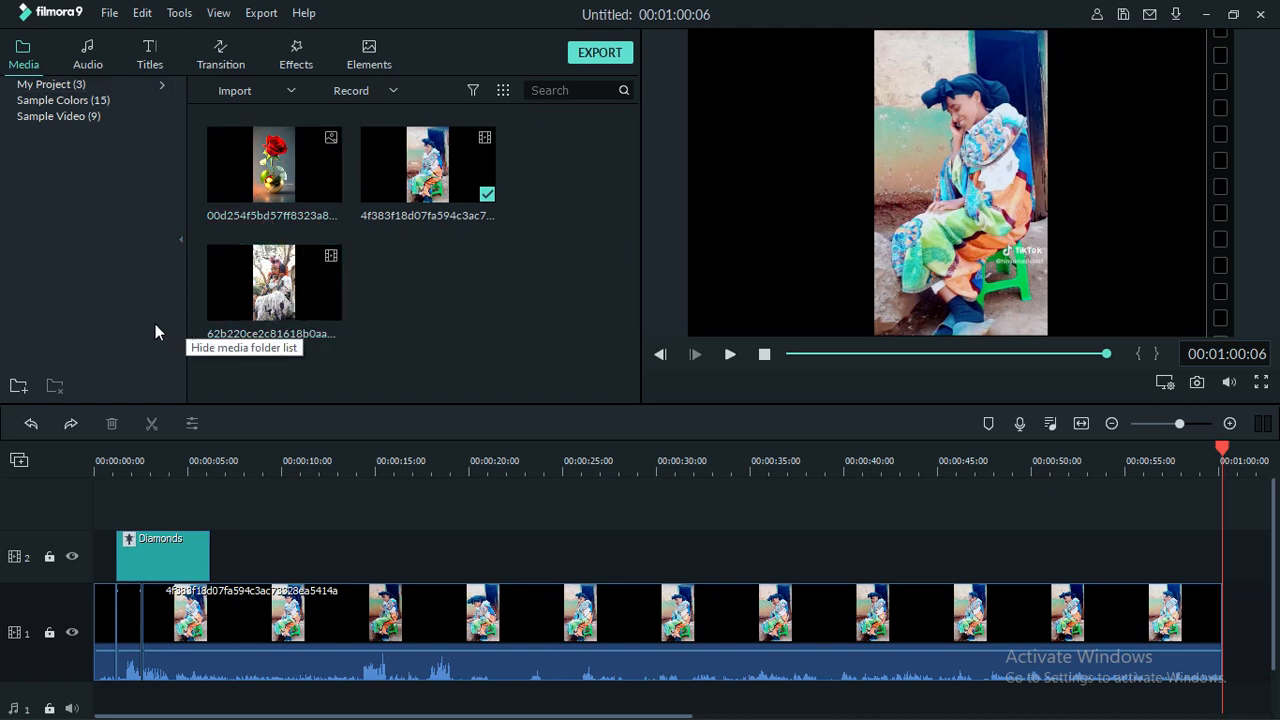
left_click(20, 387)
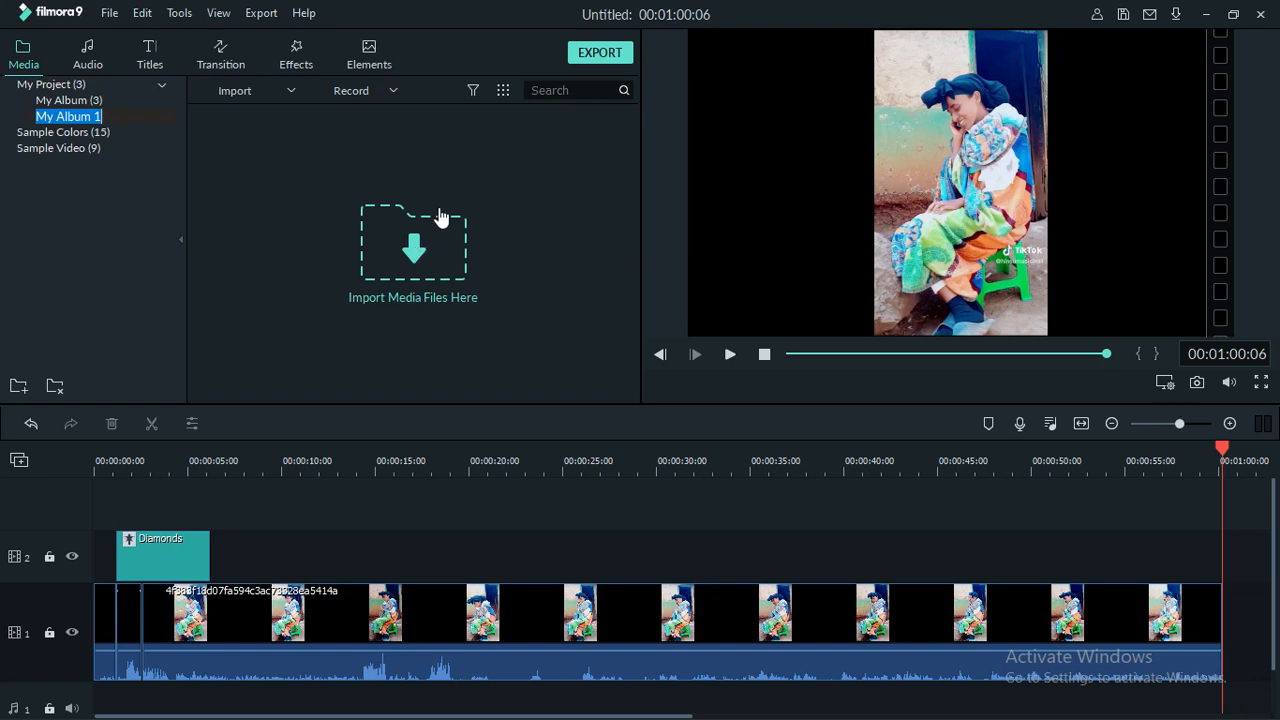
left_click(31, 424)
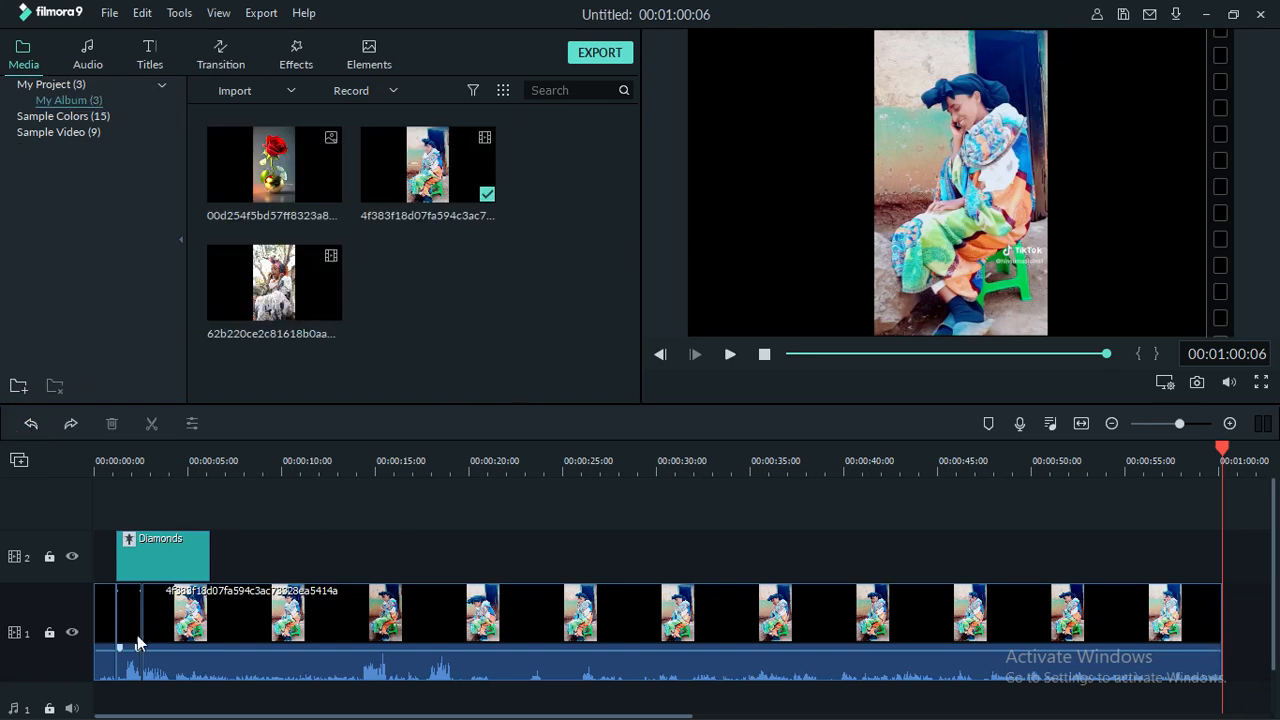
Lock video track 1 and unlock it again
left_click(49, 633)
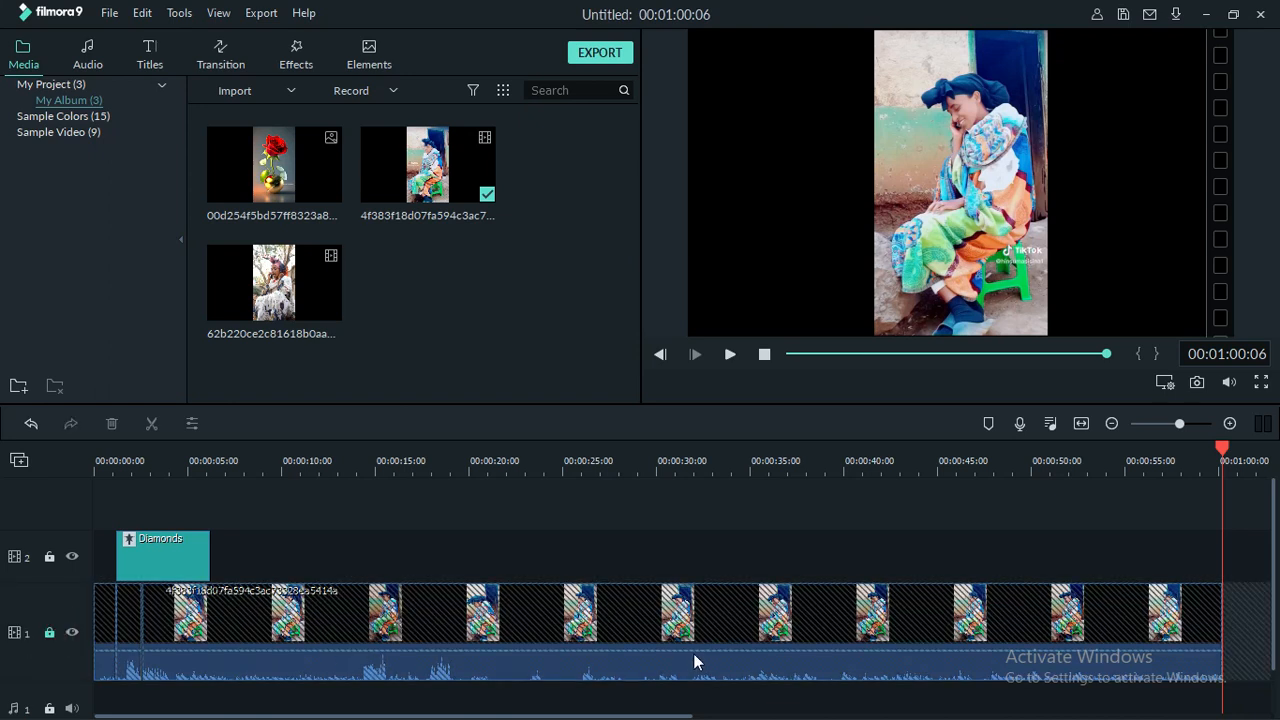
left_click(49, 633)
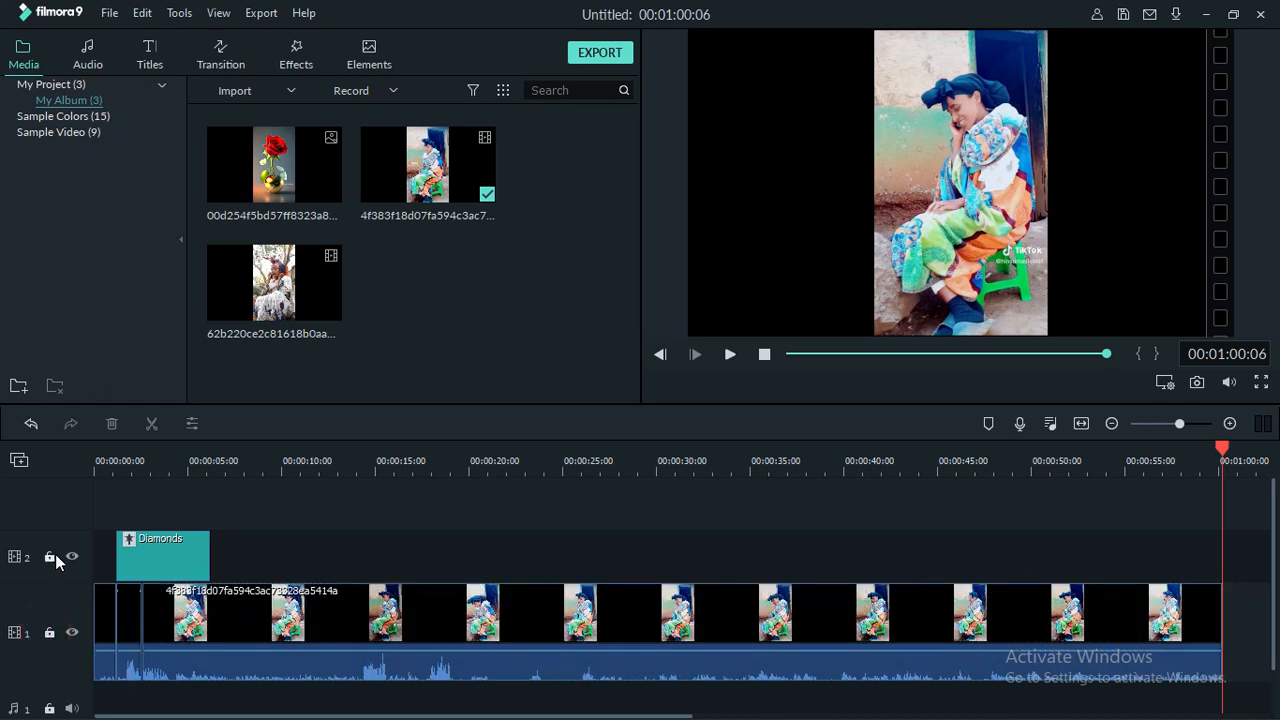
Append the Ash filter from the Black & White effects to the end of video track 1
left_click(303, 58)
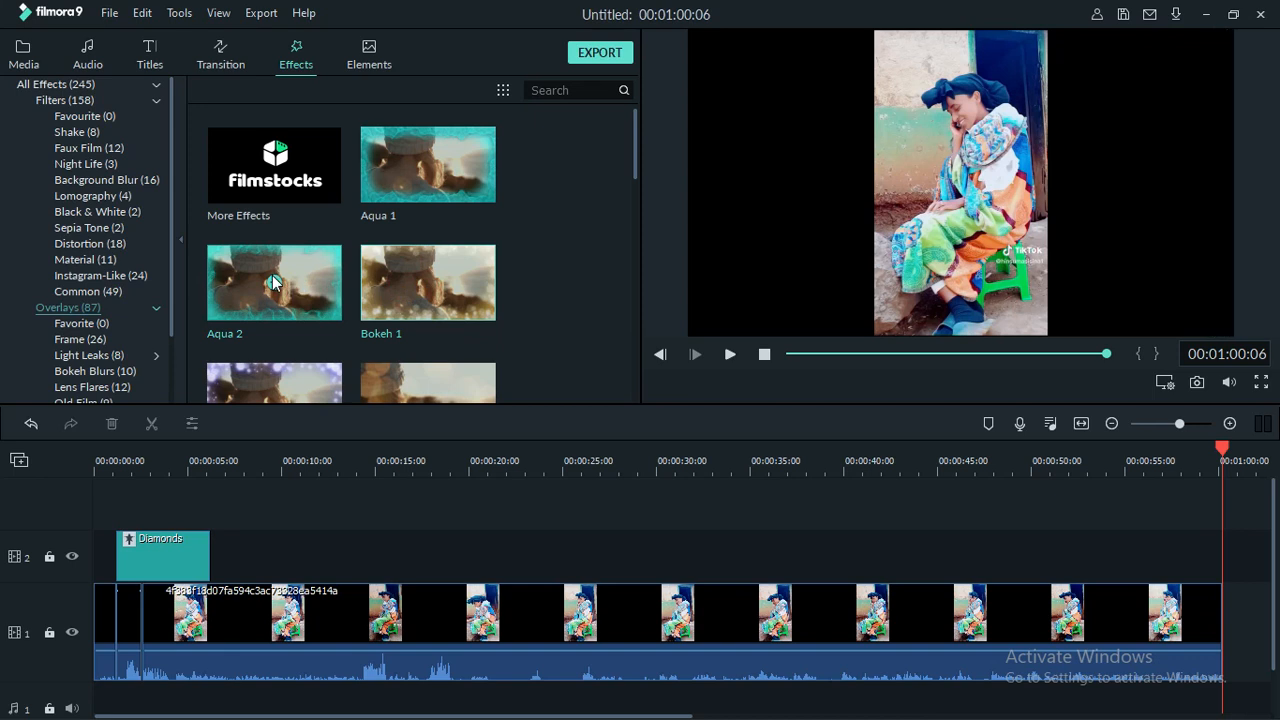
left_click(634, 311)
left_click(634, 311)
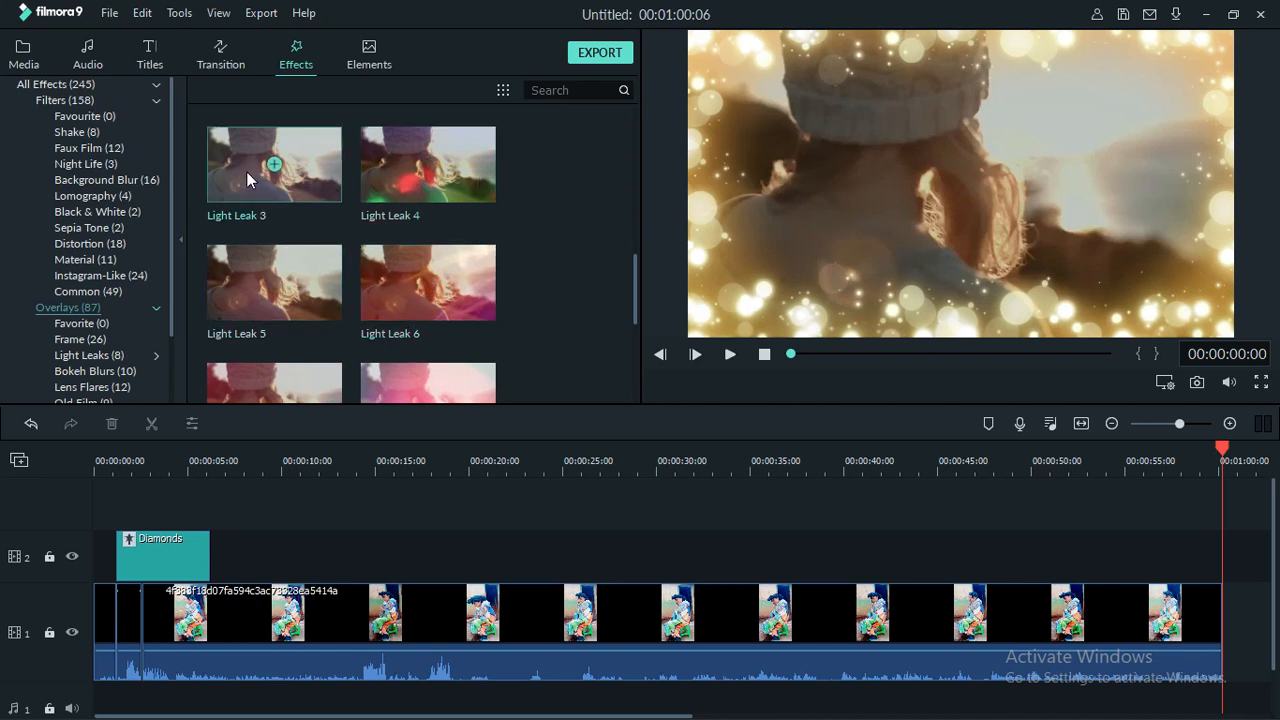
left_click(92, 196)
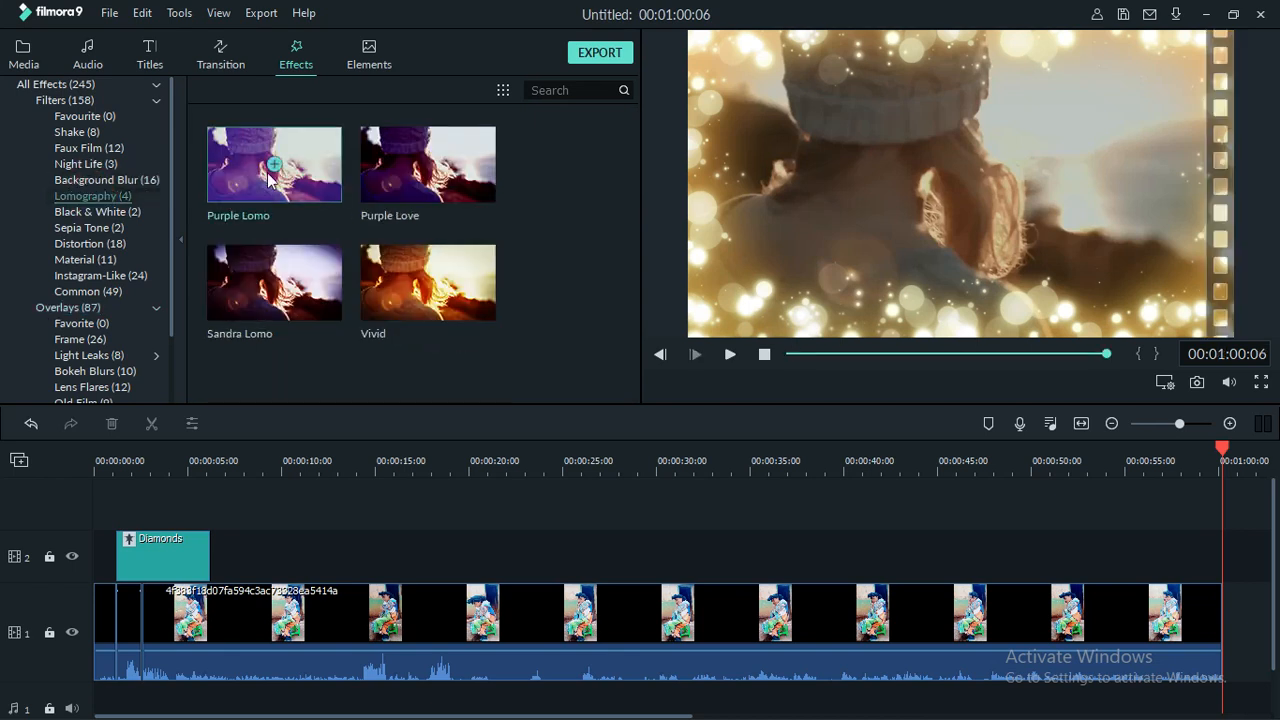
left_click(108, 212)
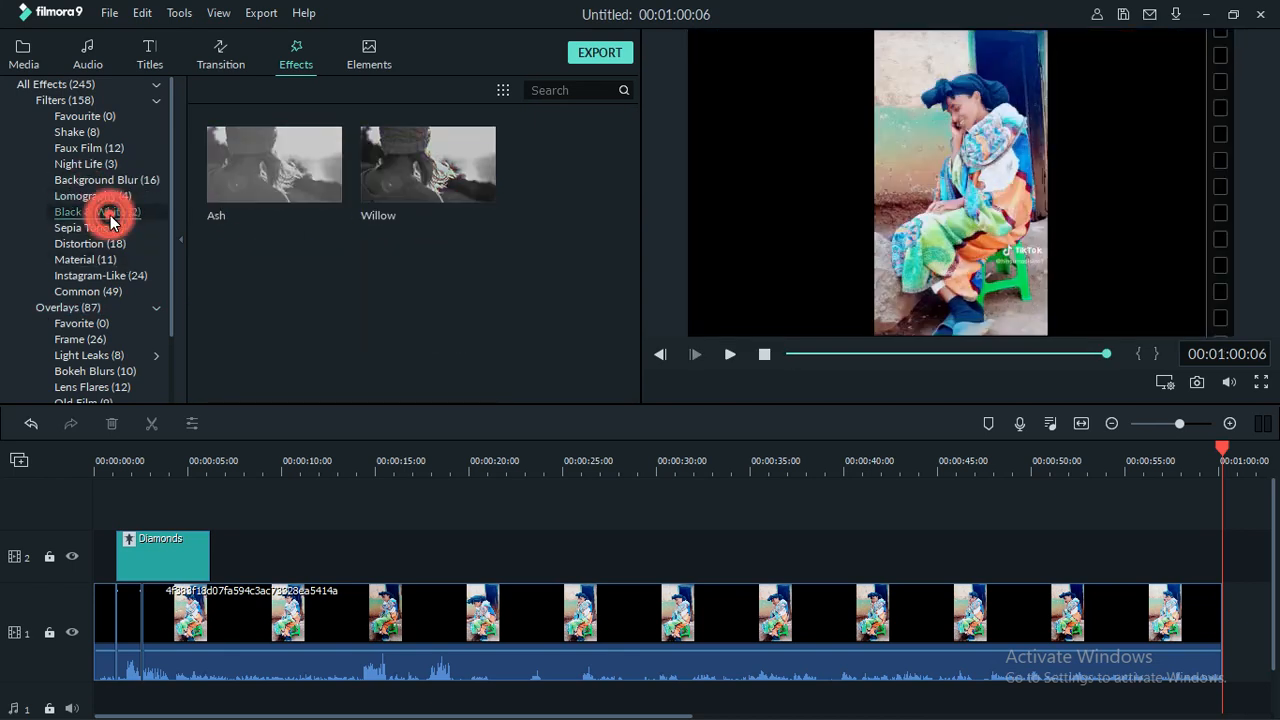
mouse_move(274, 166)
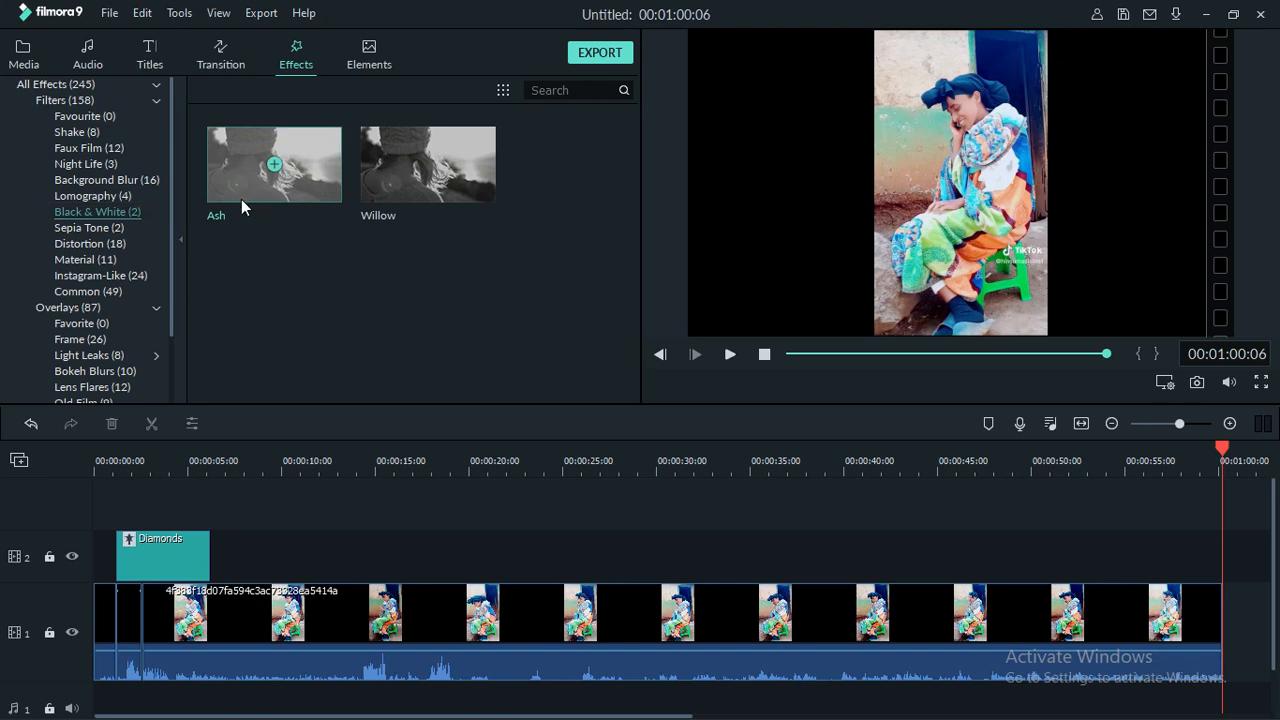
left_click(275, 166)
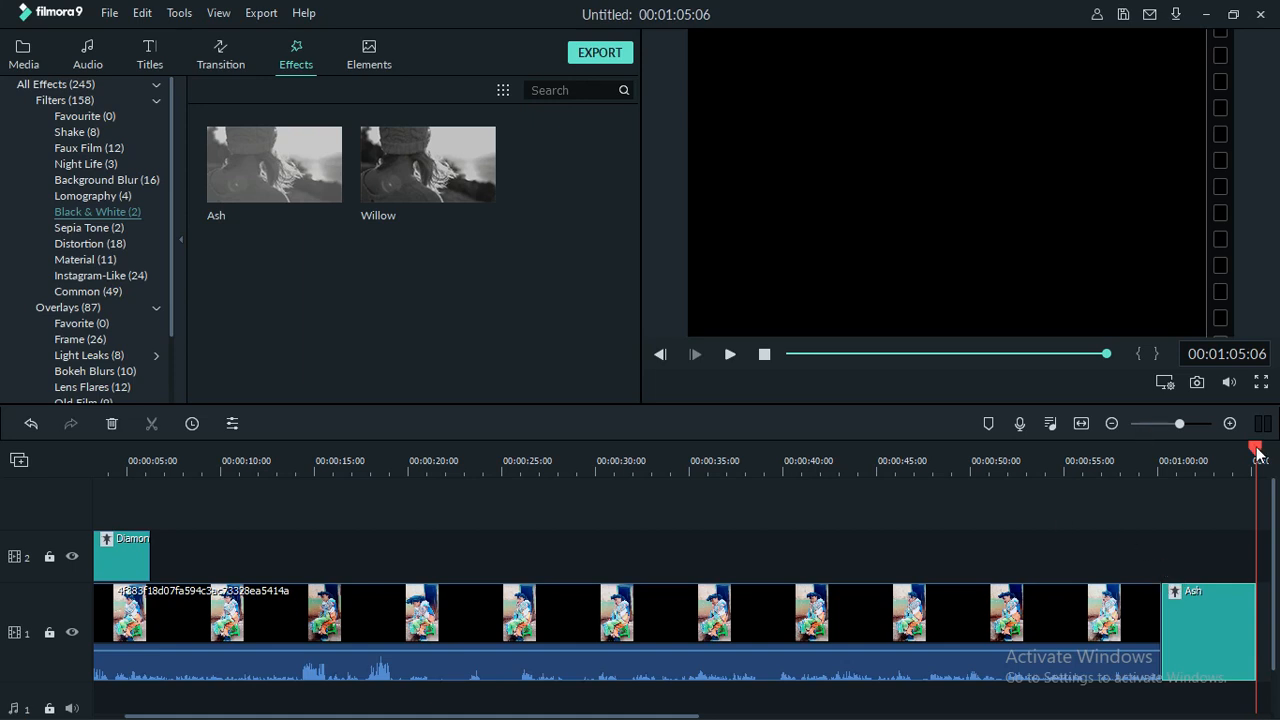
Add the Ash filter on video track 2 at 00:00:39:02 and preview the frame at 00:00:40:01
left_click(979, 354)
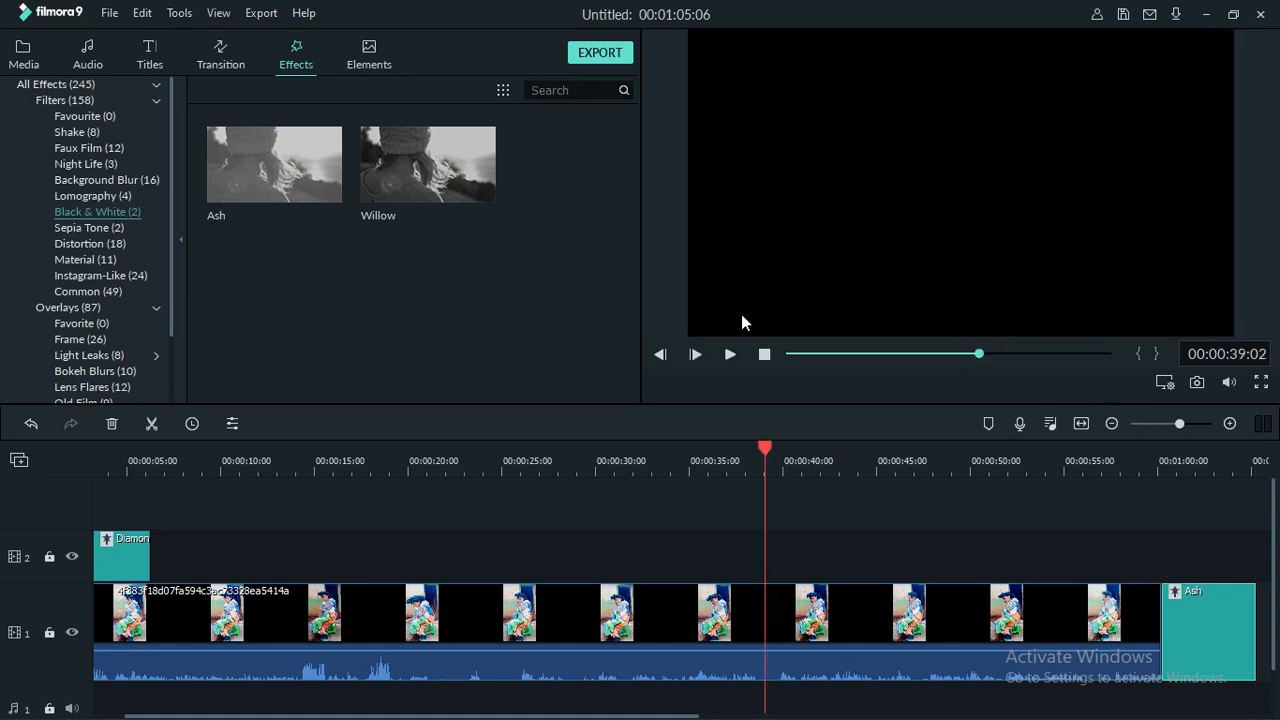
left_click(276, 166)
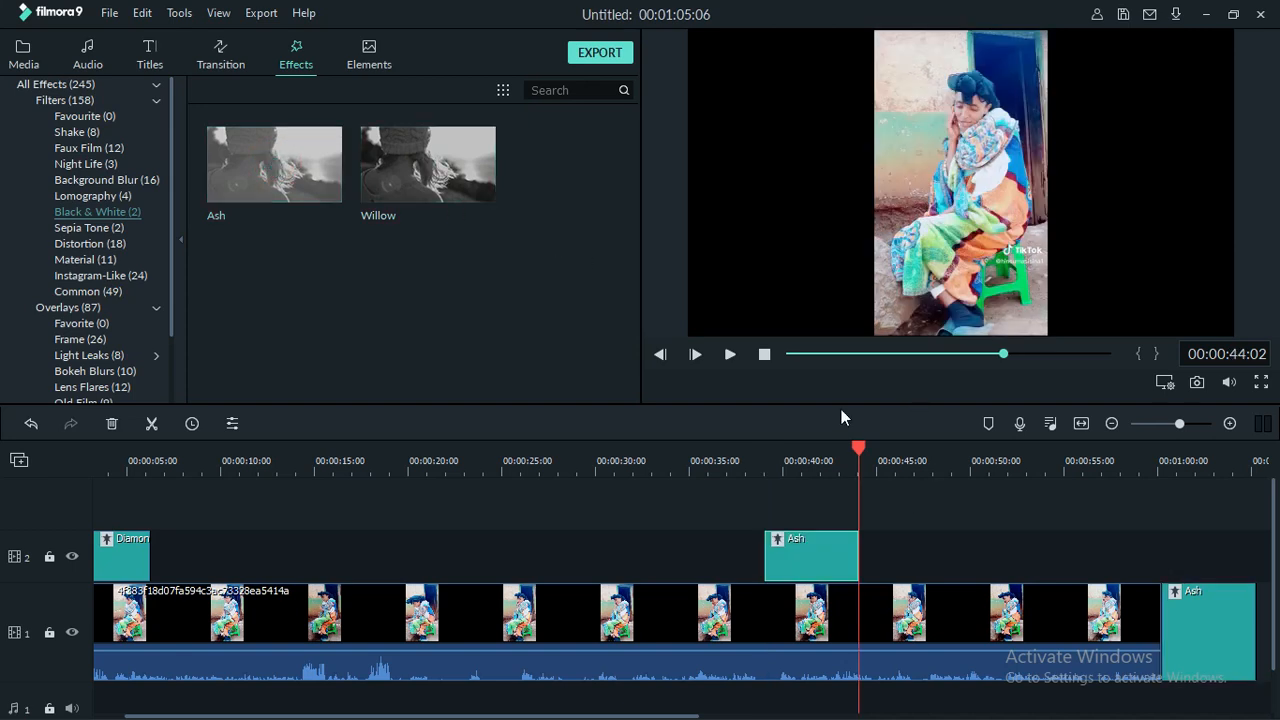
left_click_drag(858, 449, 784, 449)
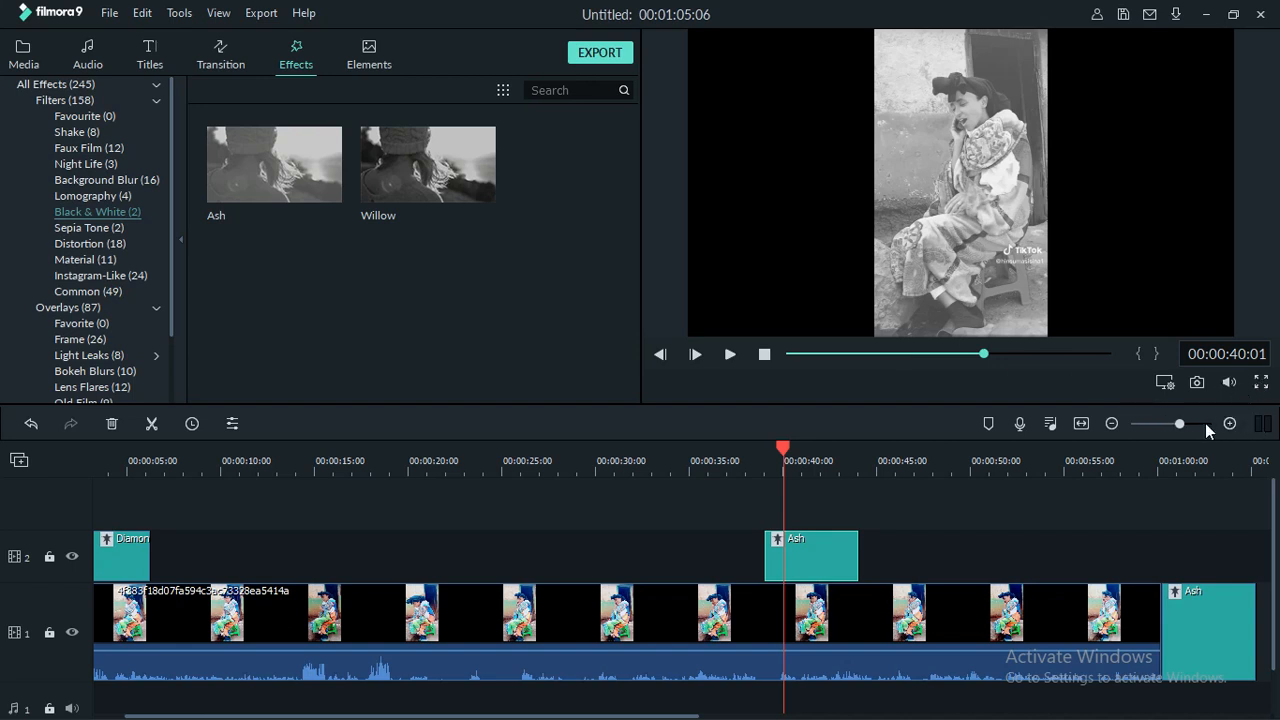
left_click(1161, 422)
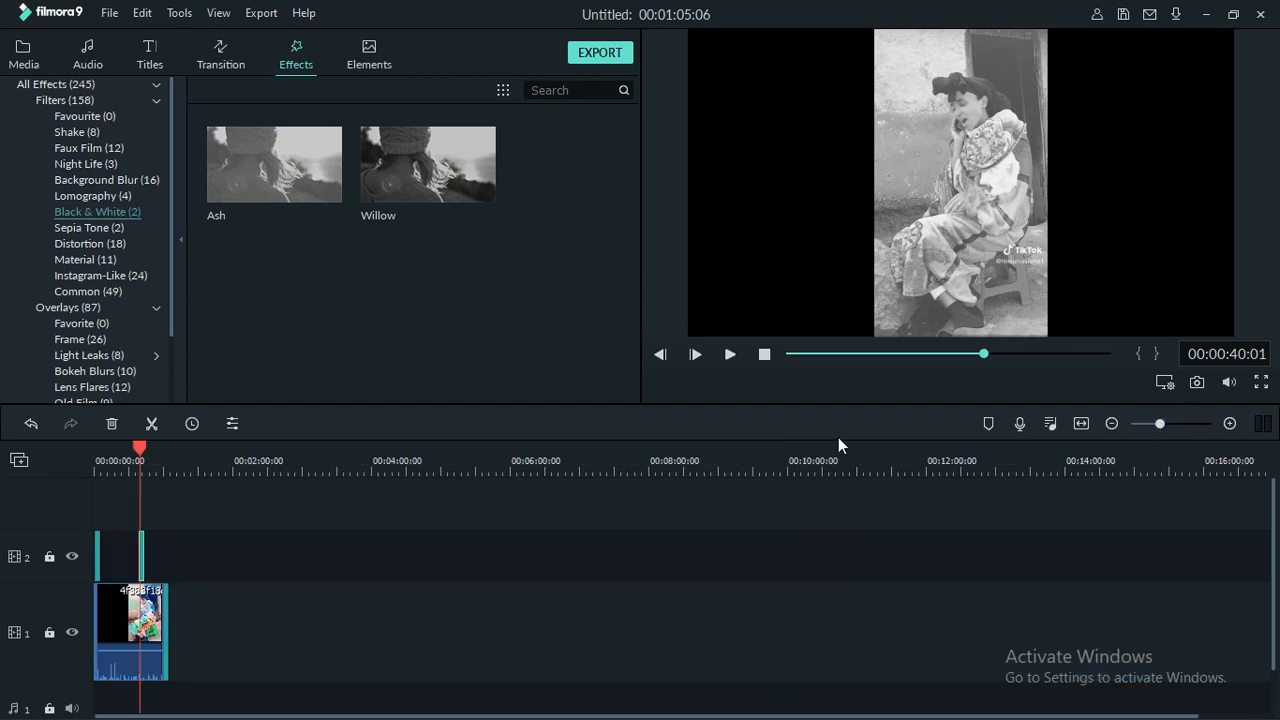
left_click(1182, 423)
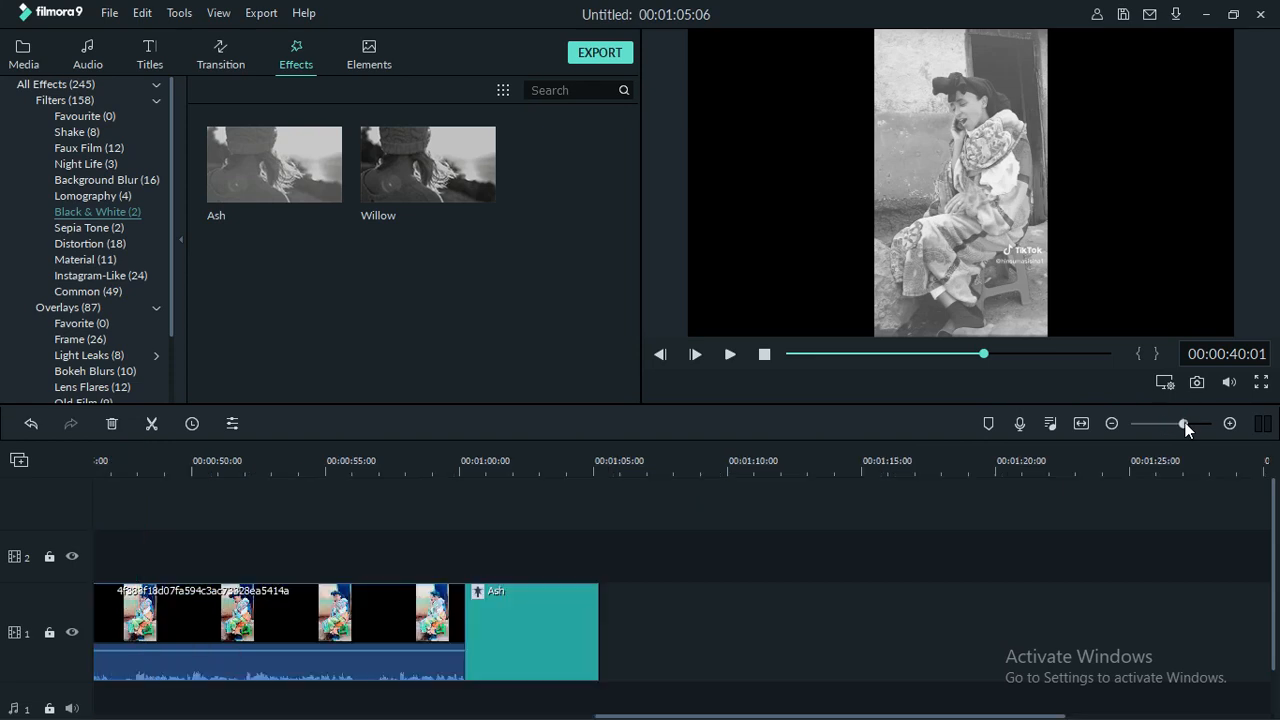
left_click(1273, 683)
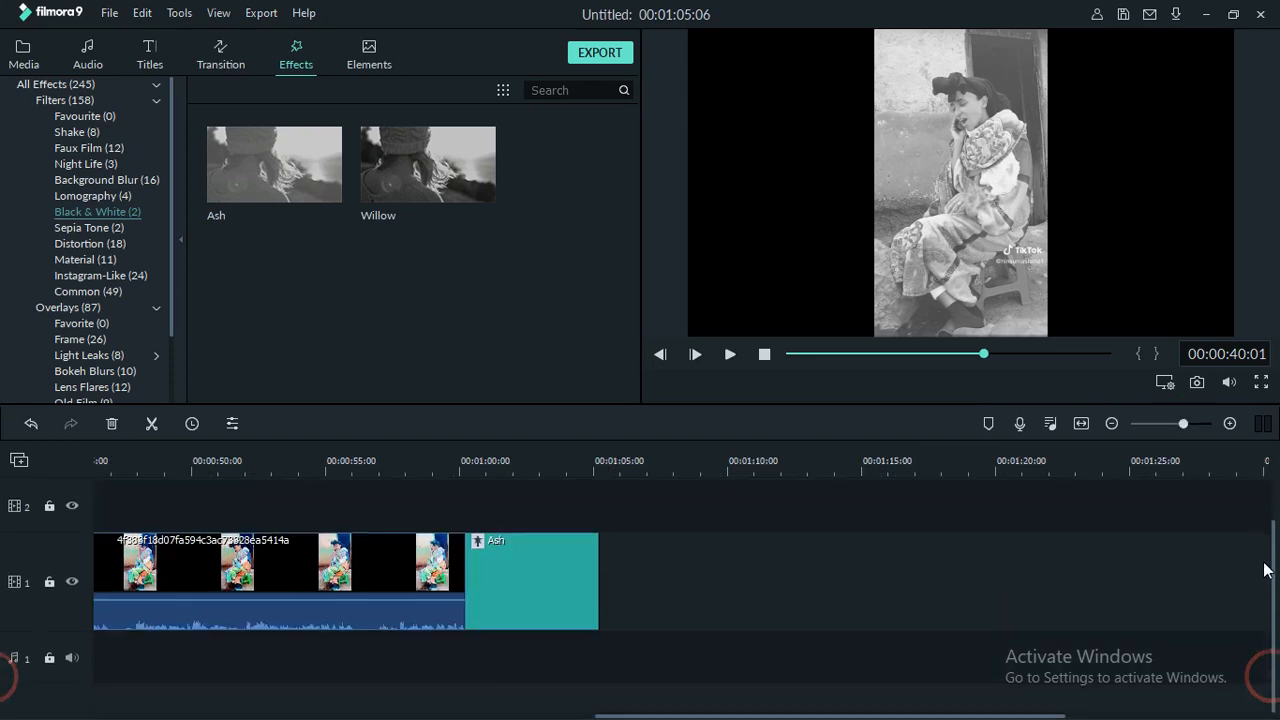
left_click(1272, 500)
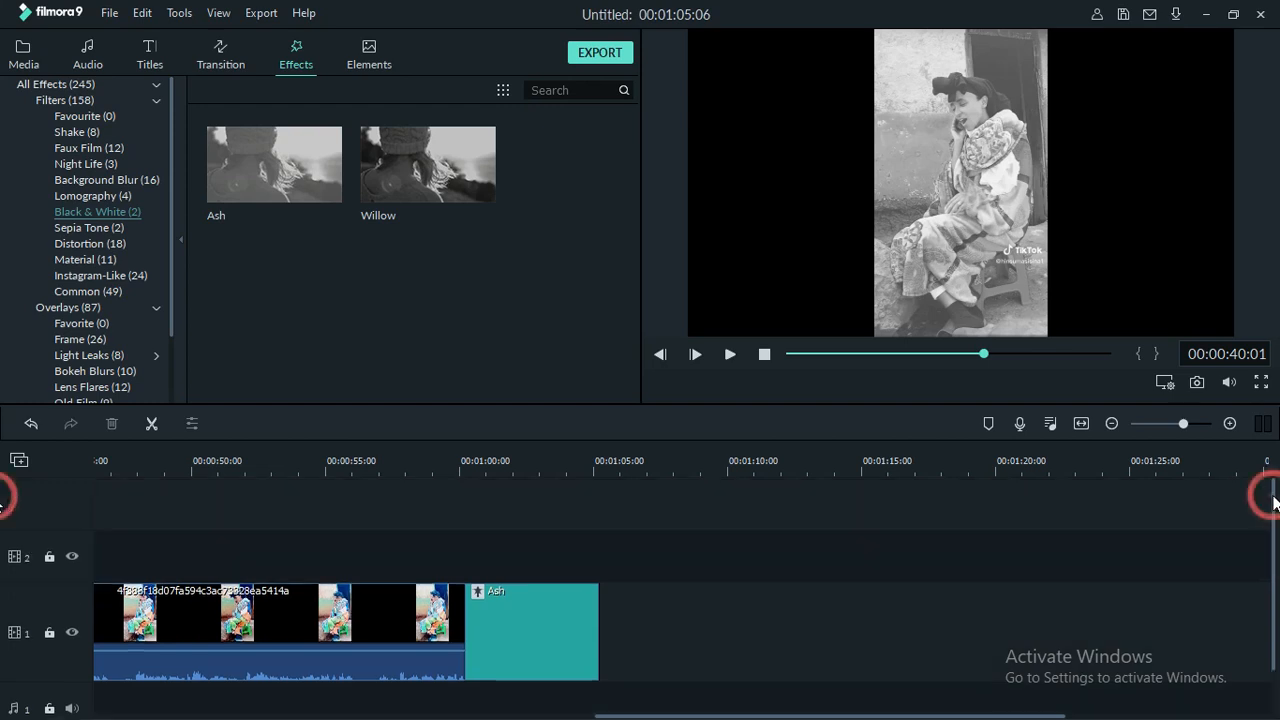
Try to download Tutorial Element Black 26 from the Tutorial elements
left_click(377, 64)
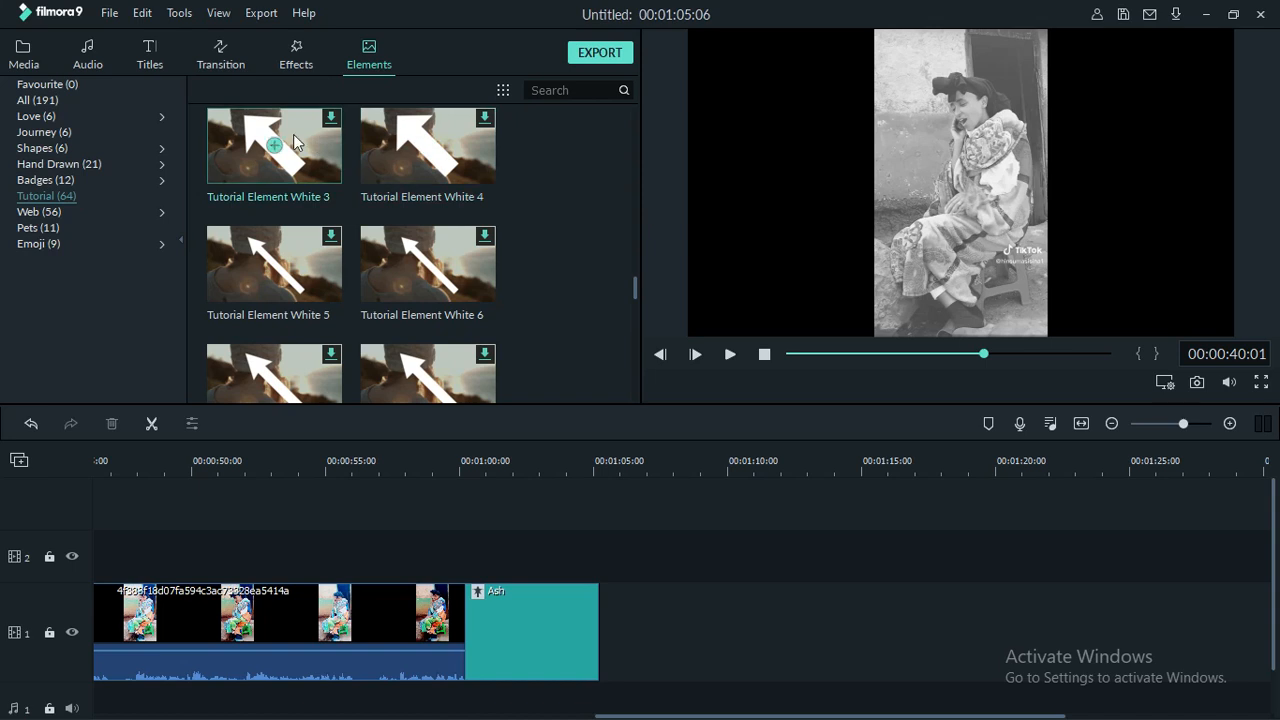
scroll(630, 190, "up", 3)
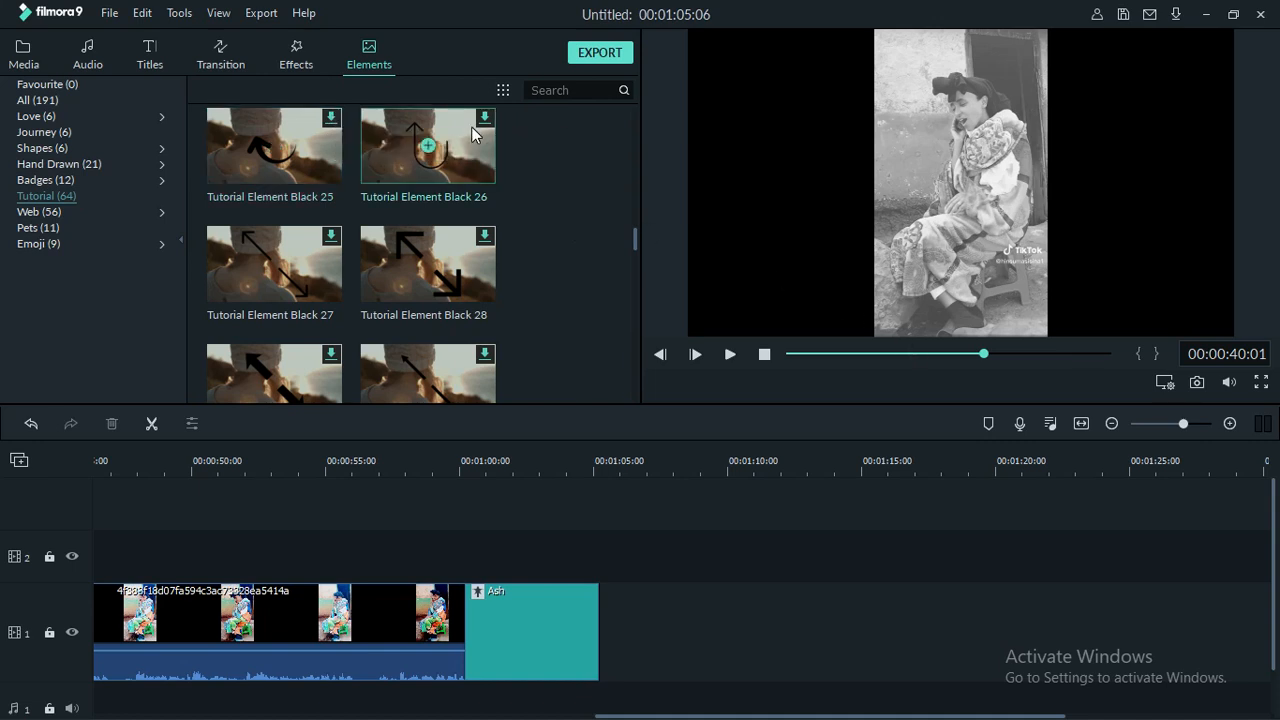
left_click(427, 148)
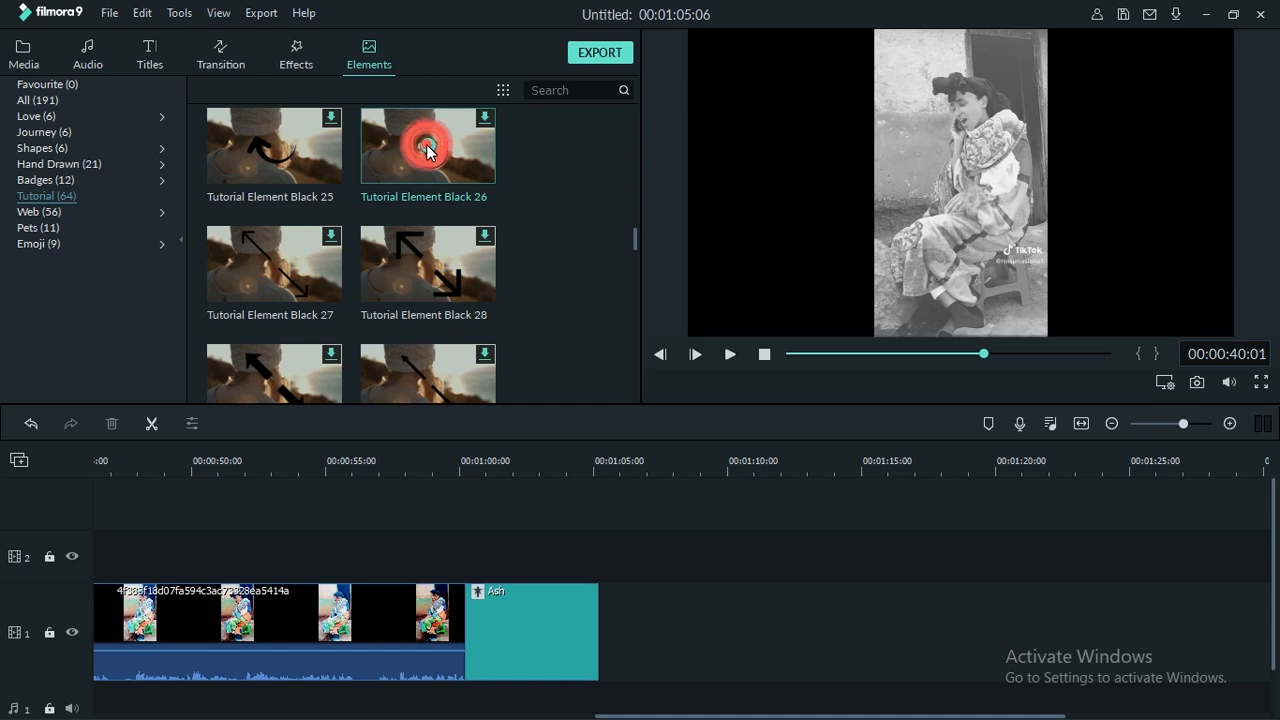
left_click(484, 119)
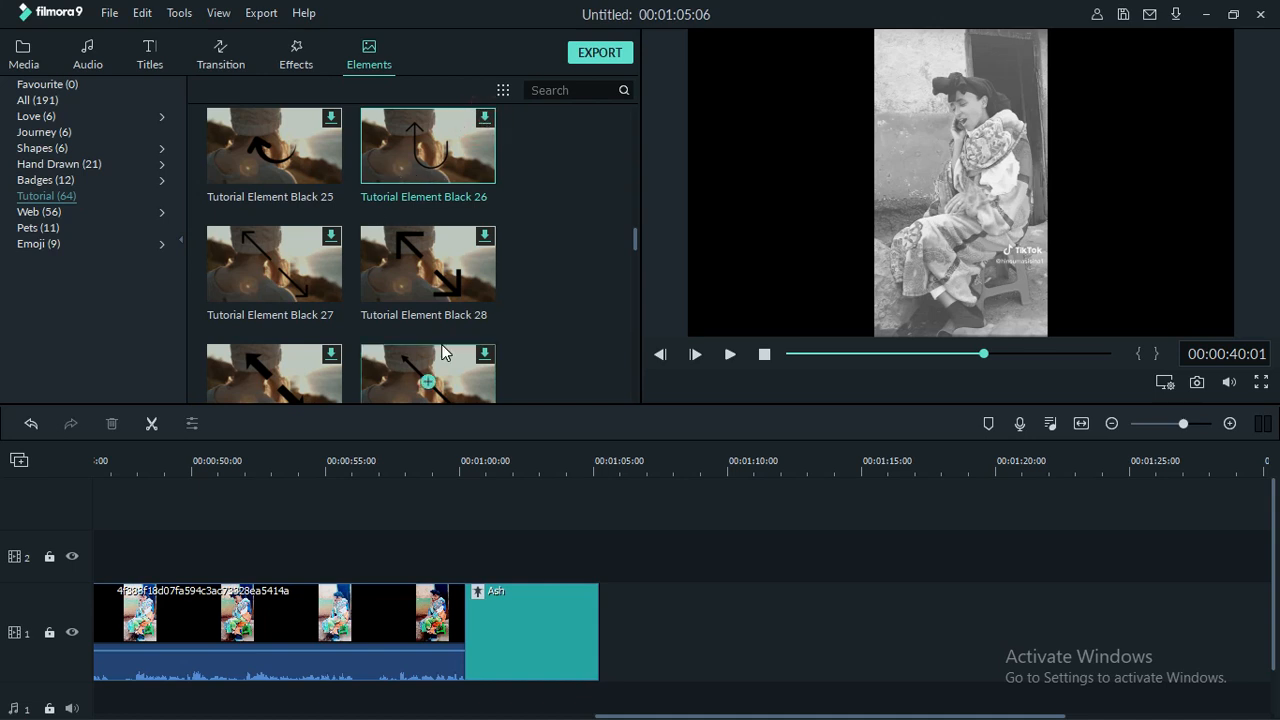
Browse the Tutorial, Web and Emoji element collections
left_click(634, 179)
left_click(634, 179)
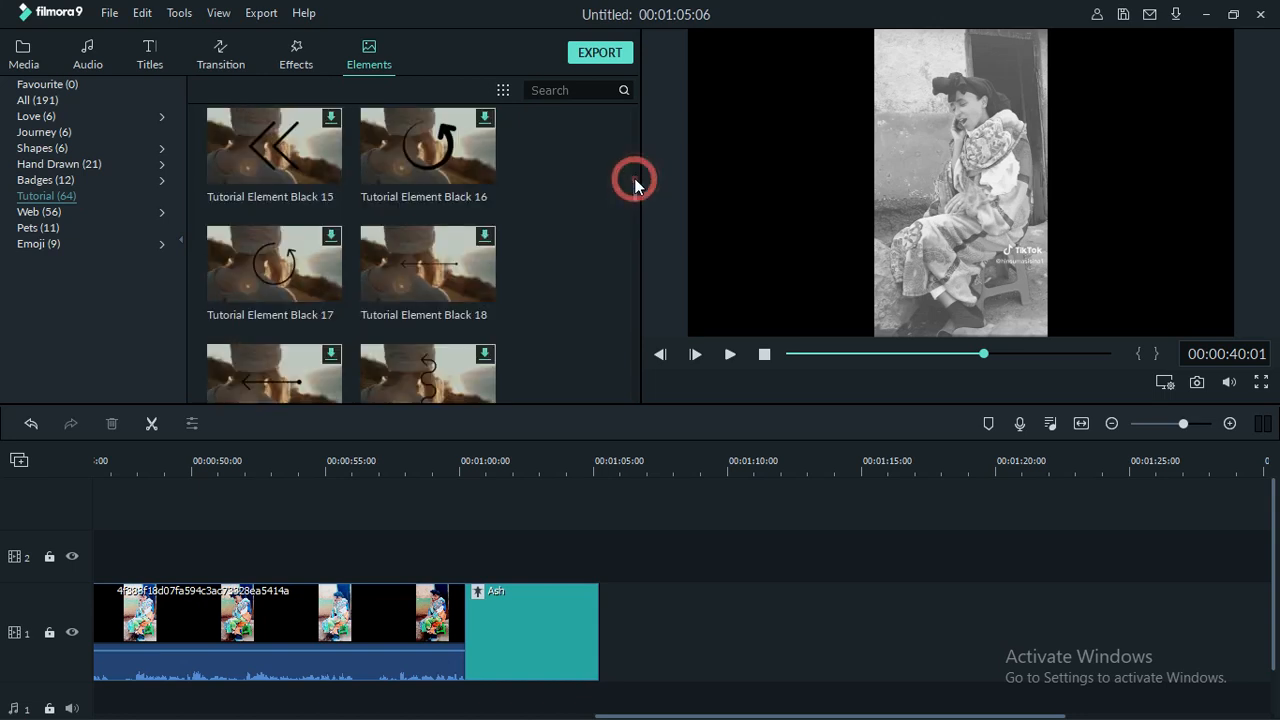
left_click(634, 161)
left_click(627, 147)
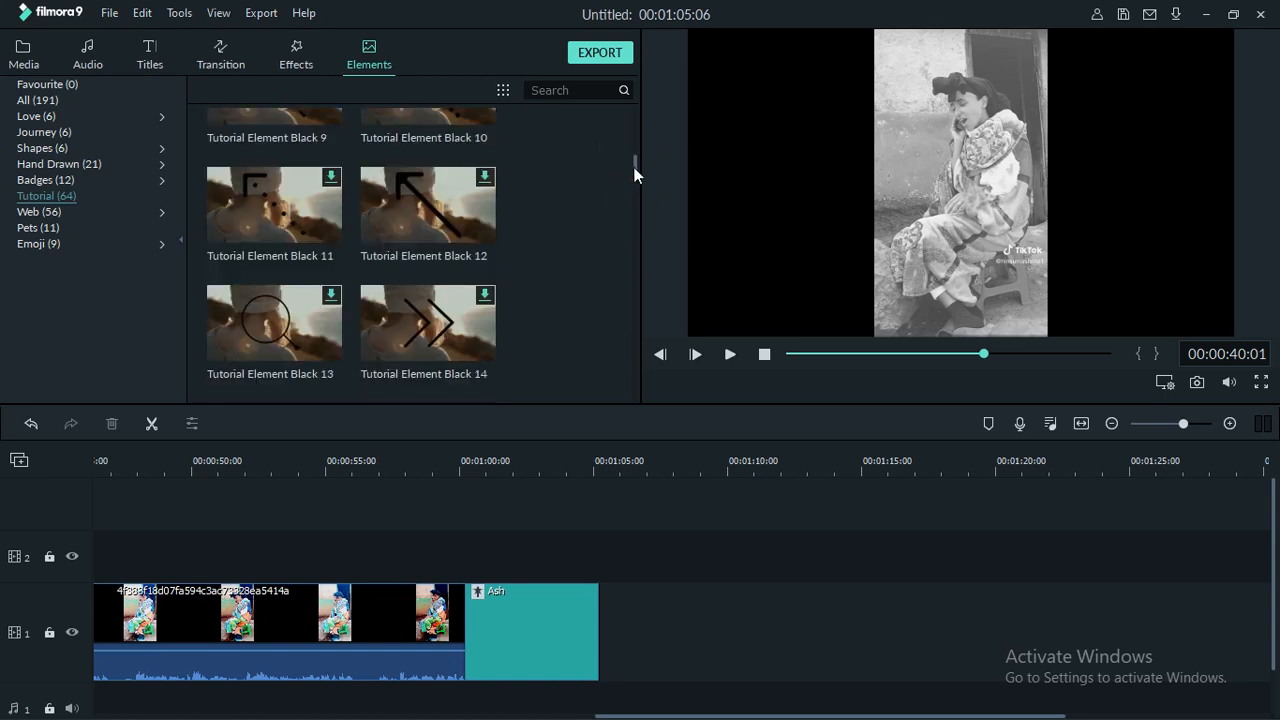
left_click_drag(635, 165, 636, 124)
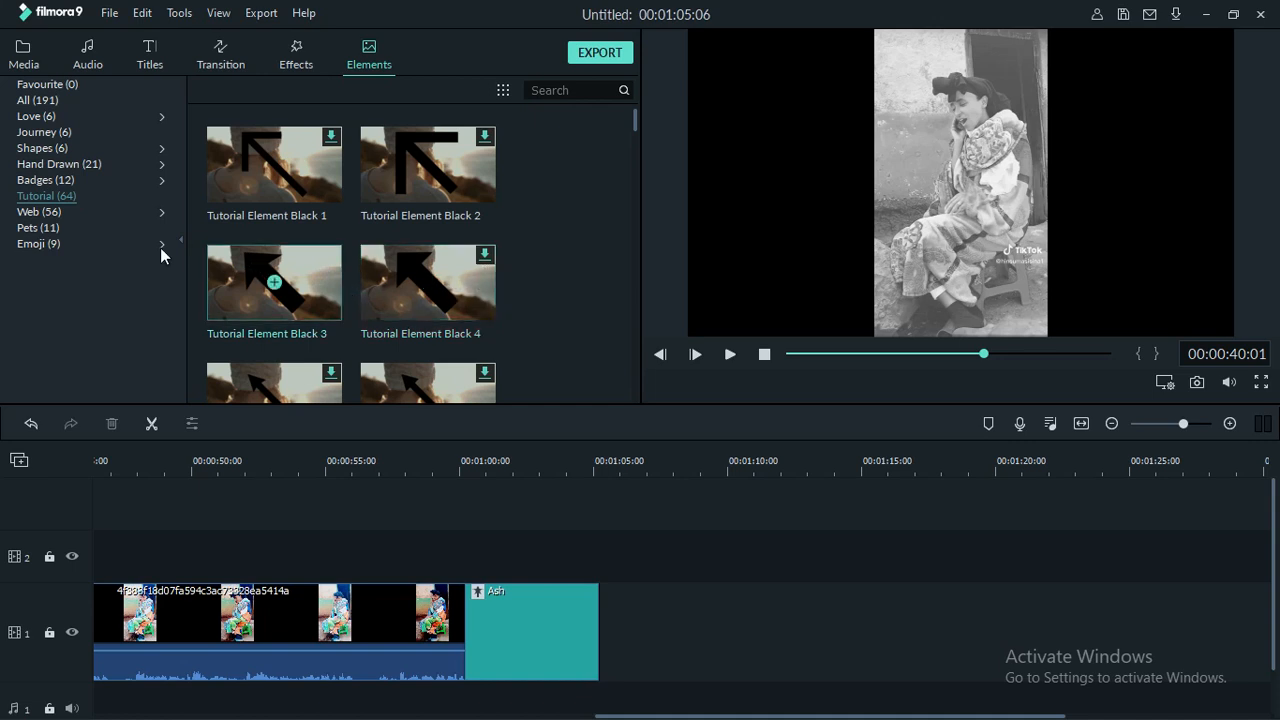
left_click(52, 212)
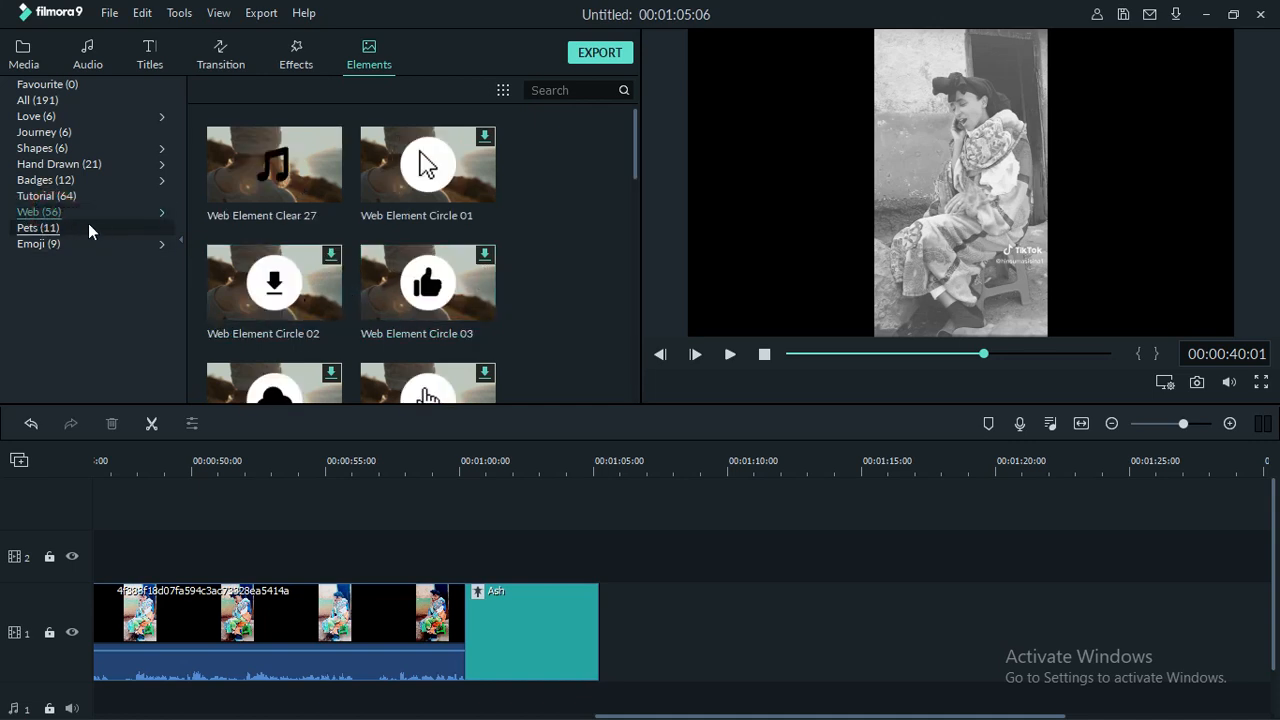
left_click(52, 244)
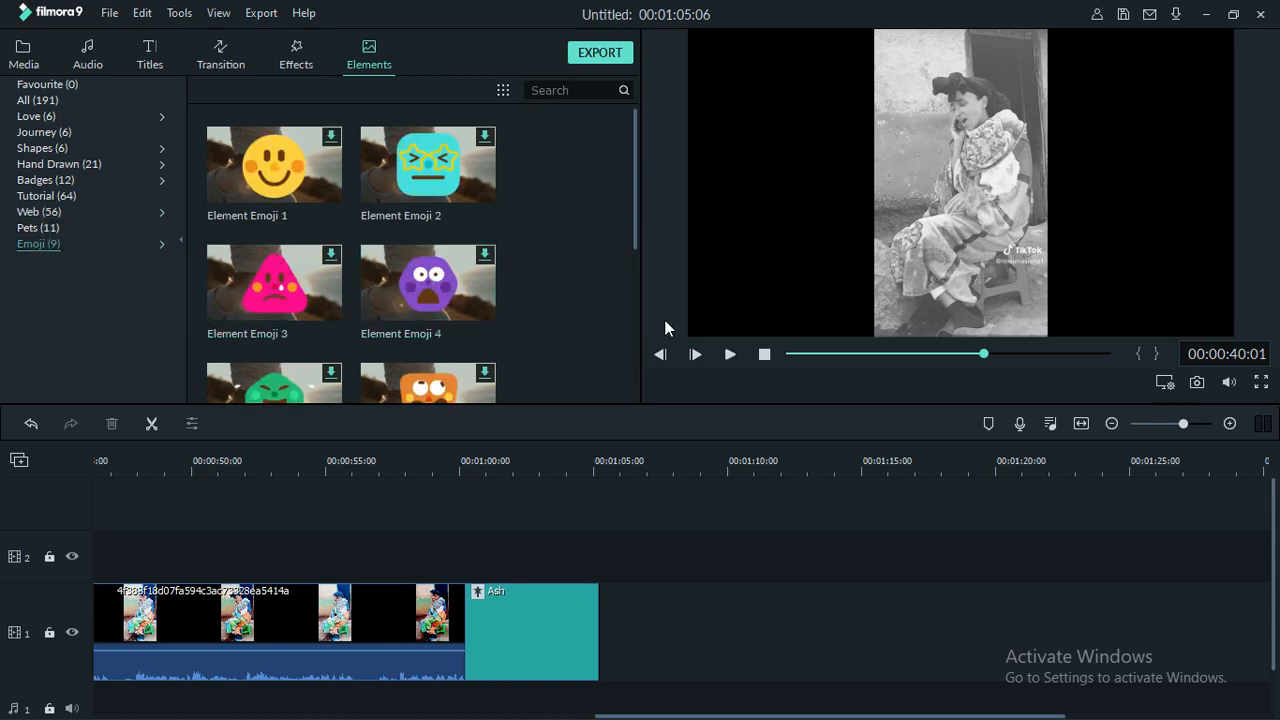
left_click(634, 314)
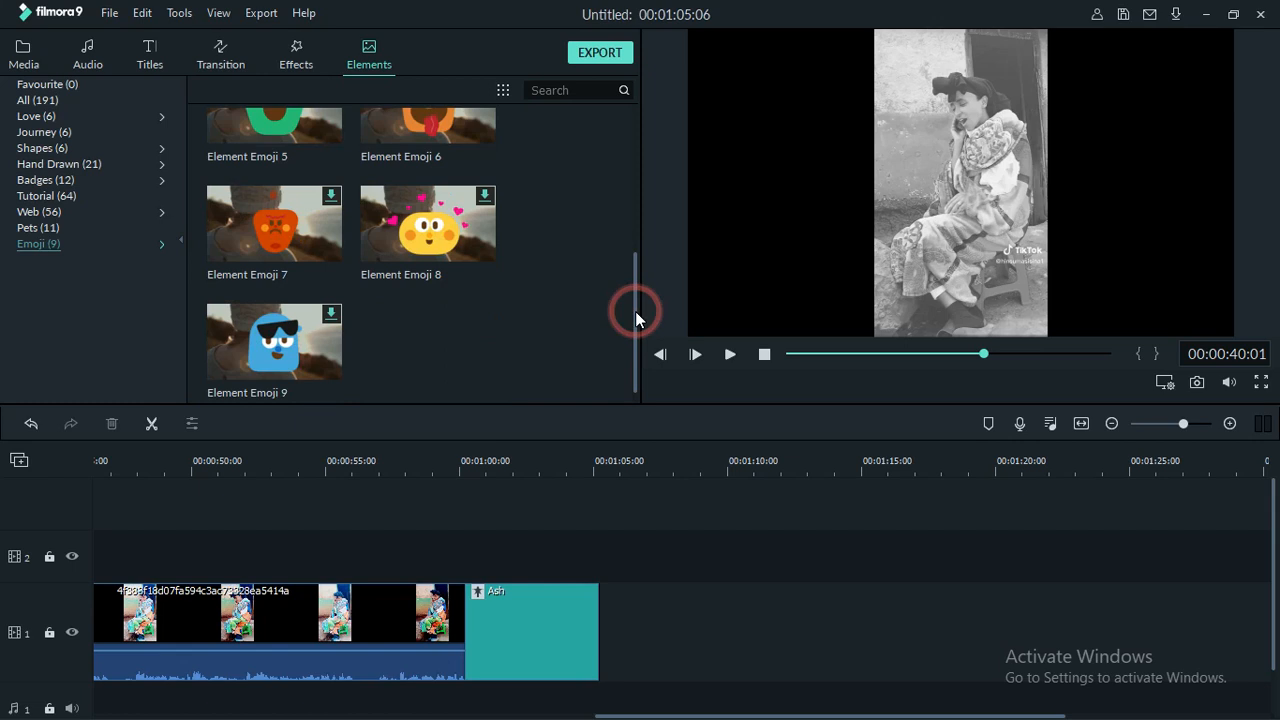
Add Element Love 5 above the second Ash filter at 00:00:40:01, on a new video track 3
left_click(47, 103)
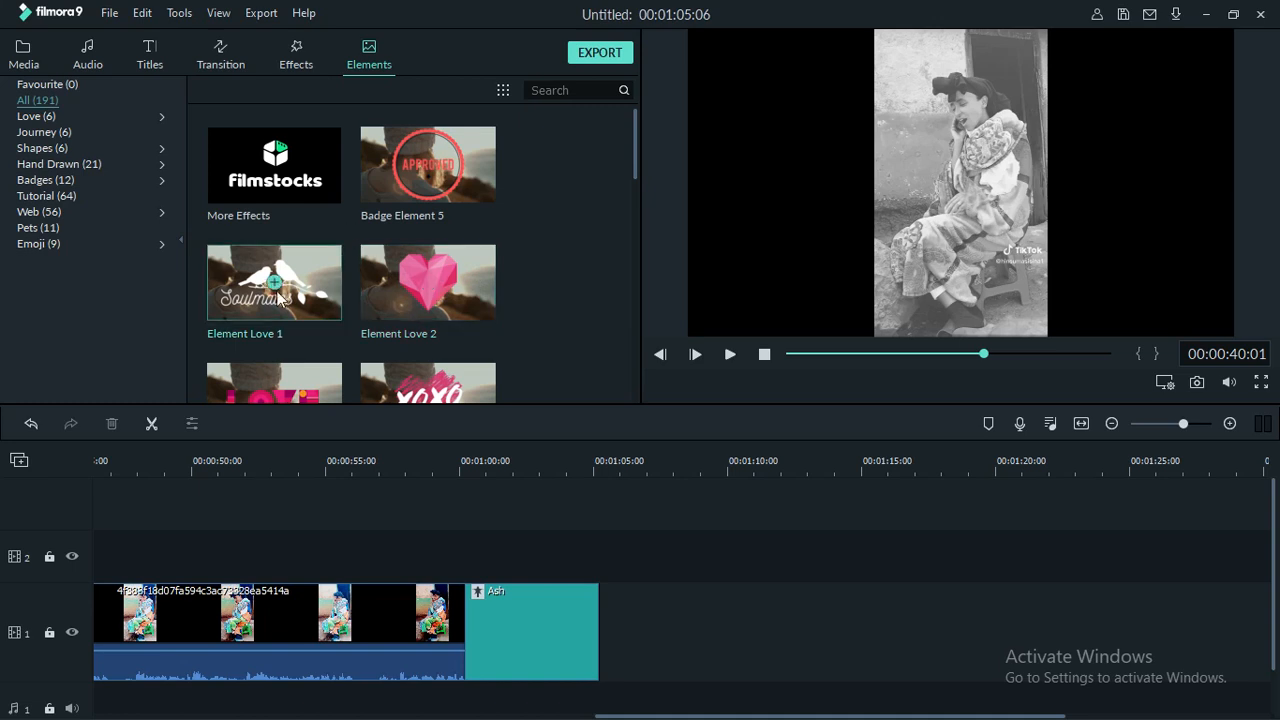
left_click(636, 279)
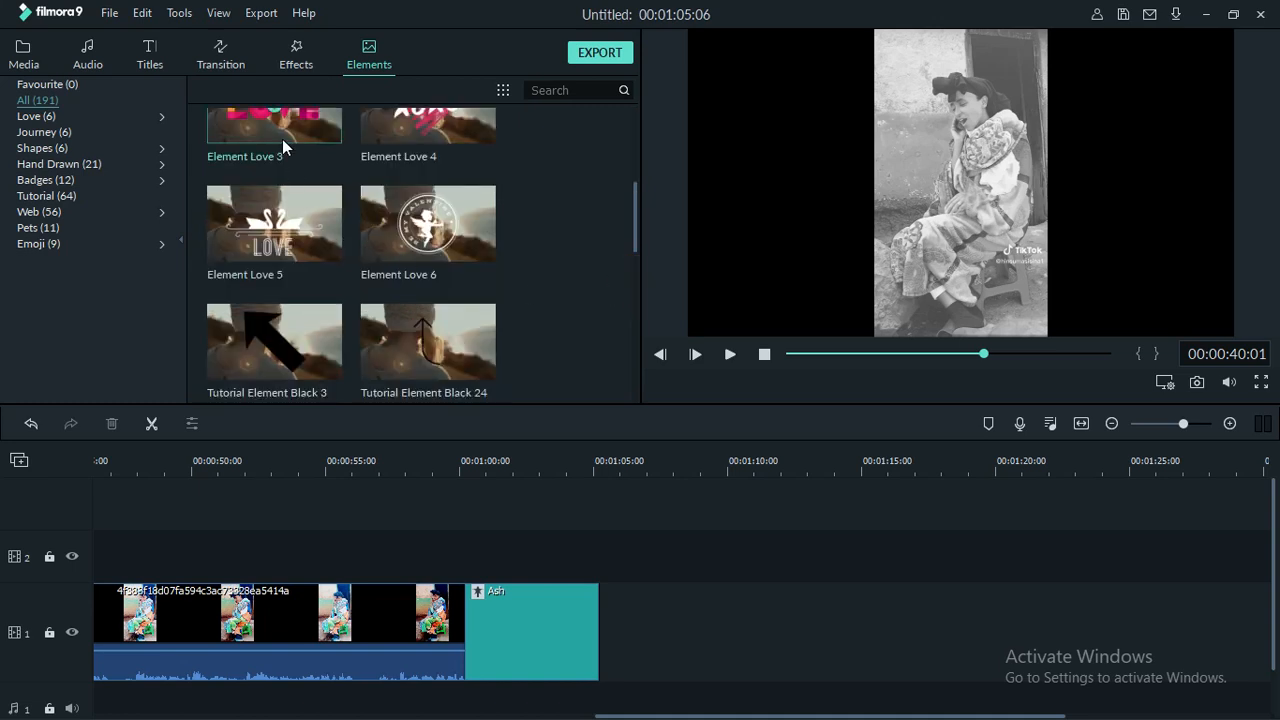
left_click(274, 223)
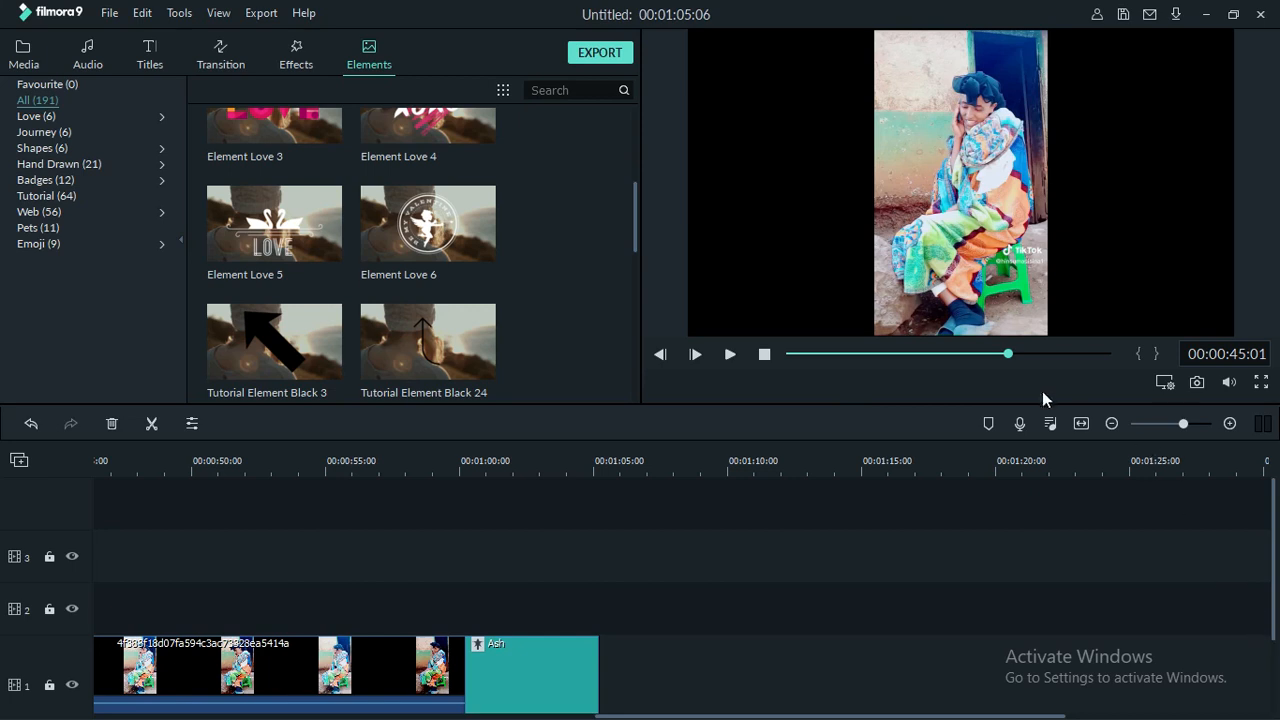
Add Element Love 5 twice in a row on video track 2, starting at 00:00:23:00
left_click(1188, 422)
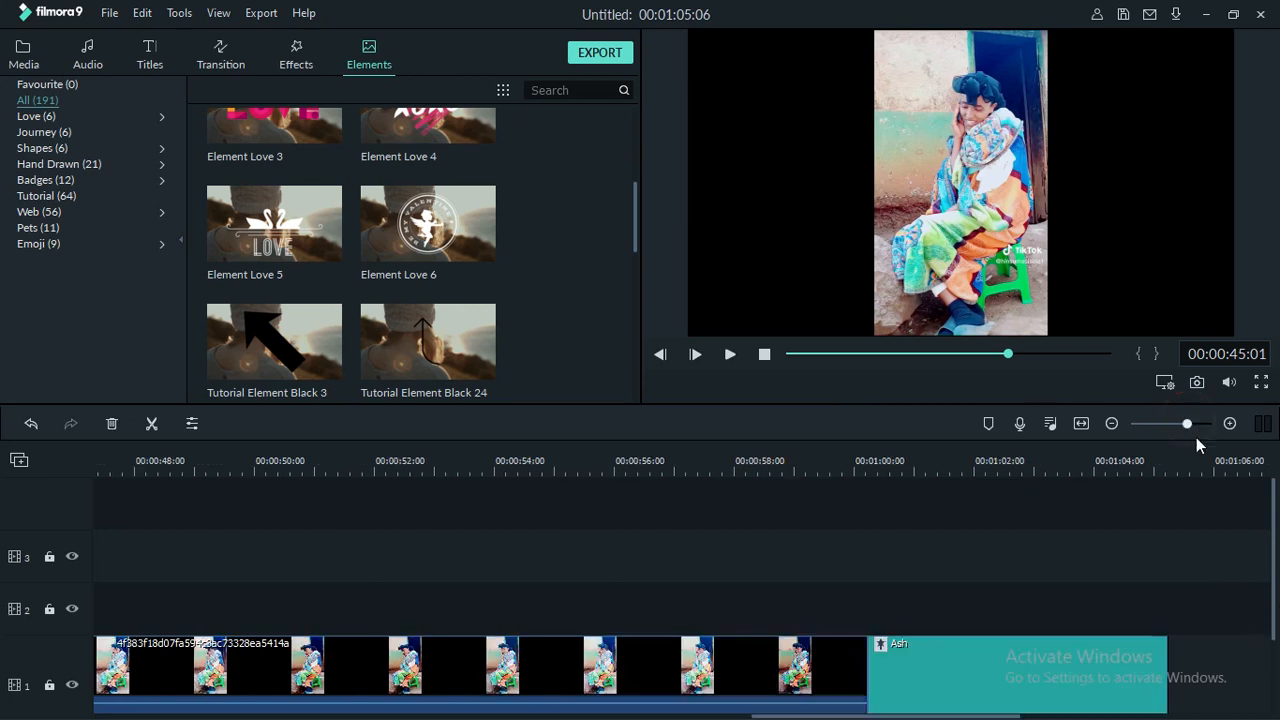
left_click(906, 360)
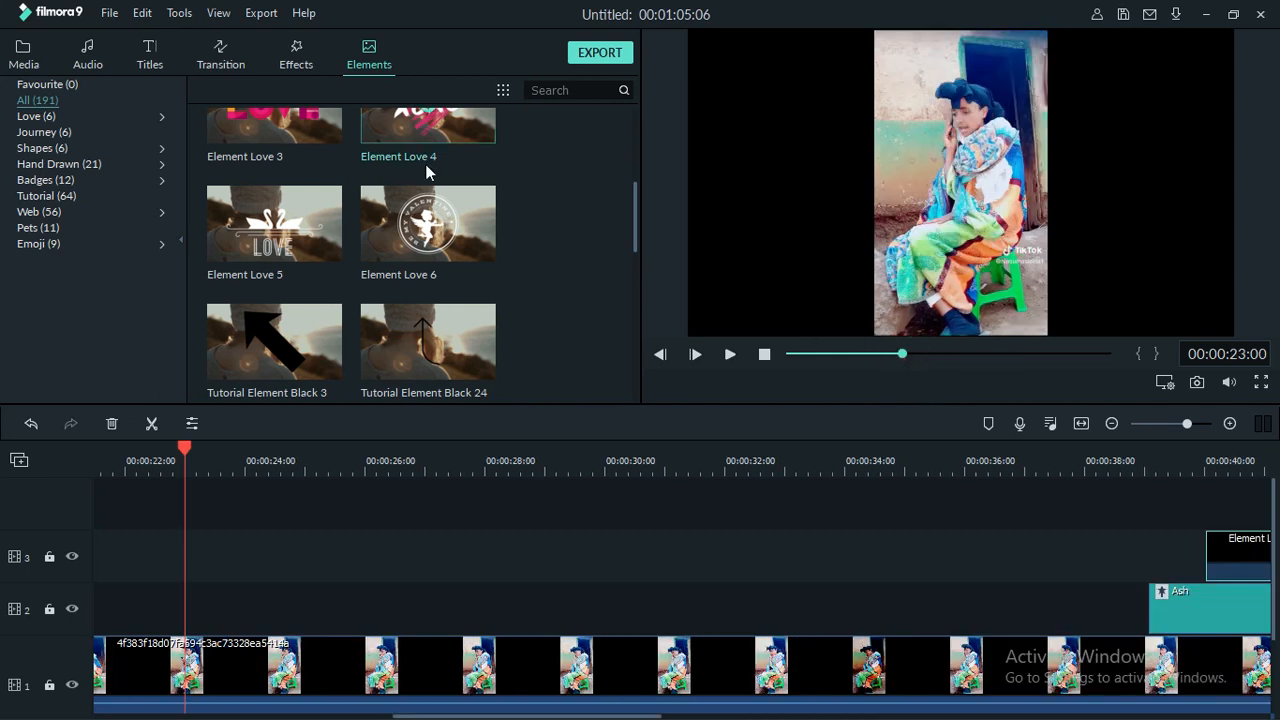
left_click(276, 226)
left_click(276, 226)
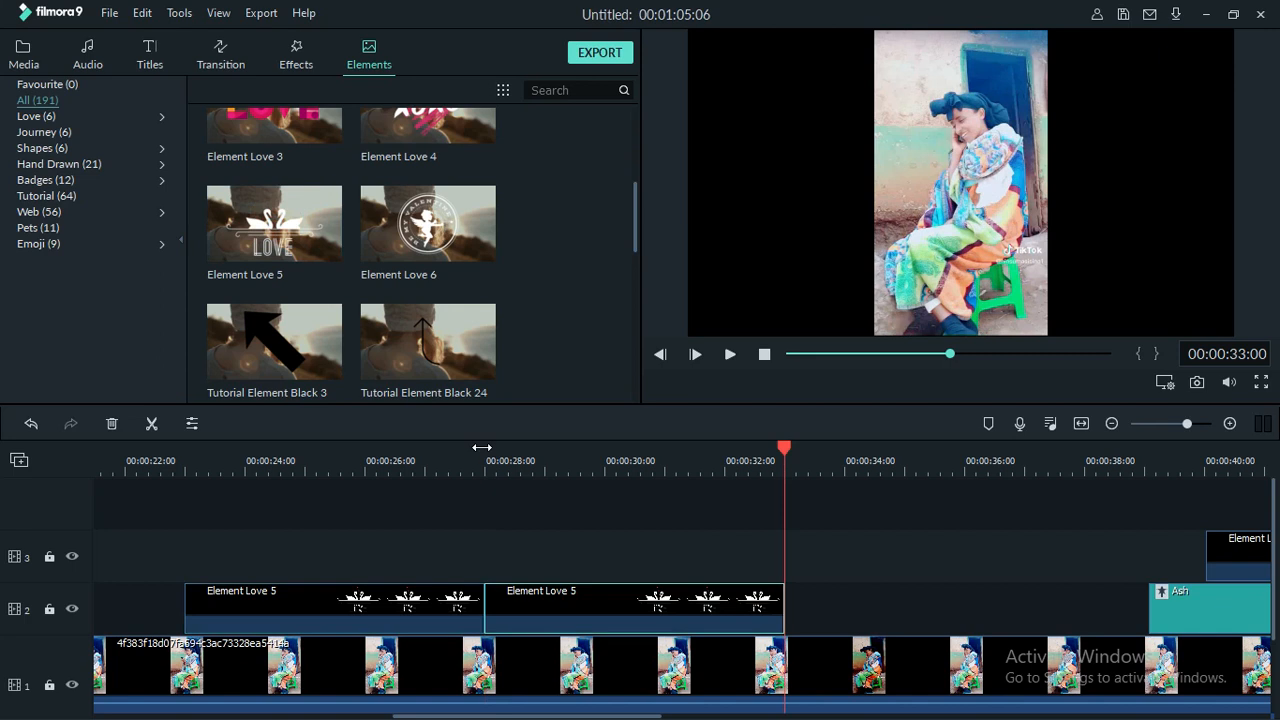
Play back the first Element Love 5 clip over the video from 00:00:25:19
left_click_drag(780, 448, 352, 352)
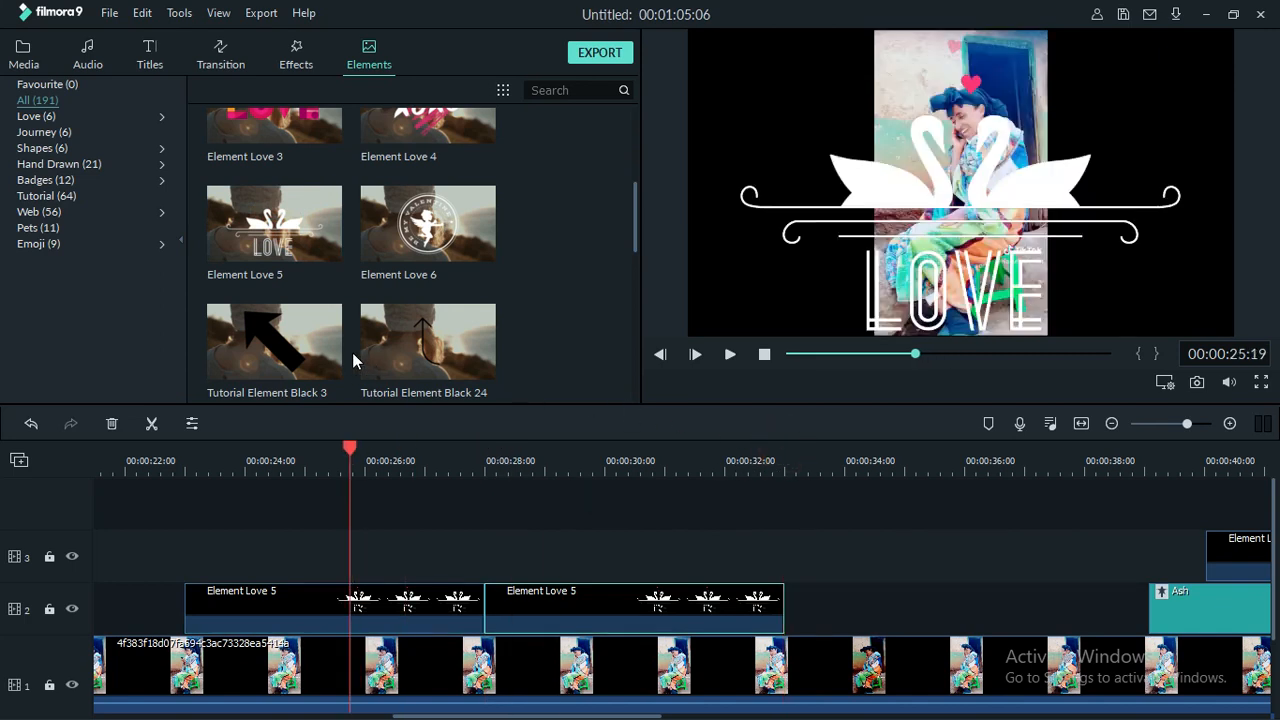
key("space")
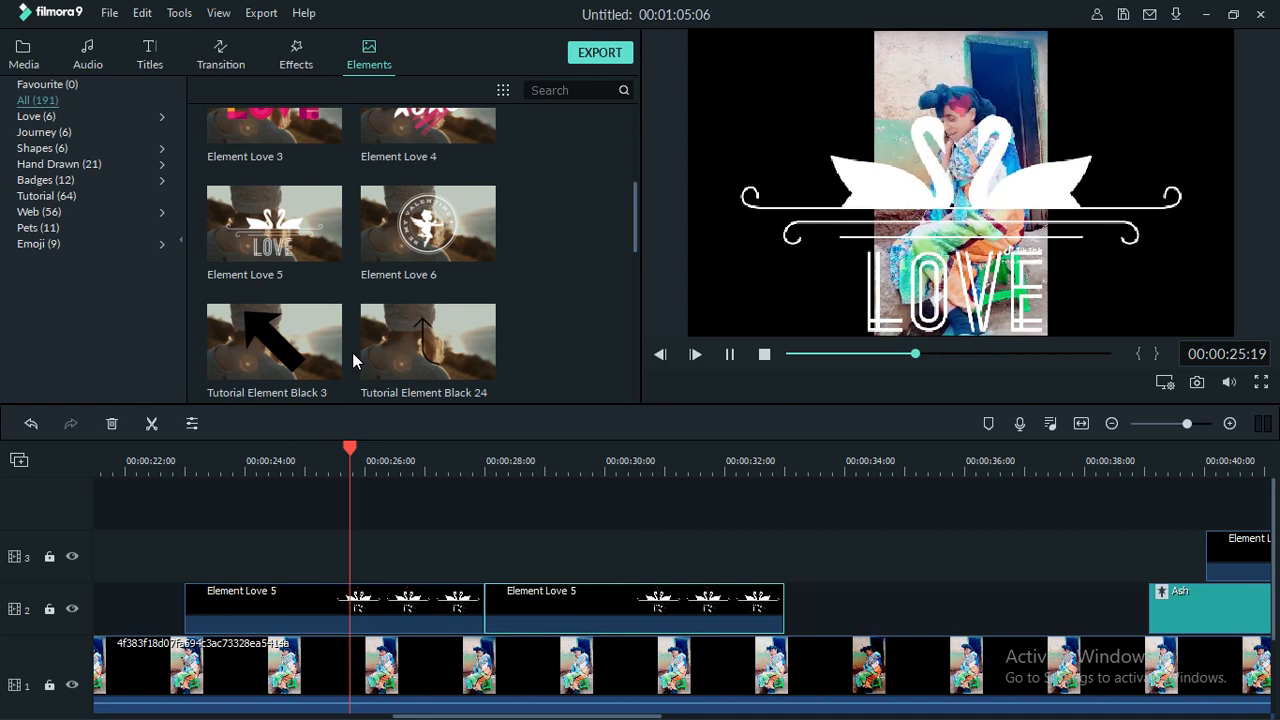
key("space")
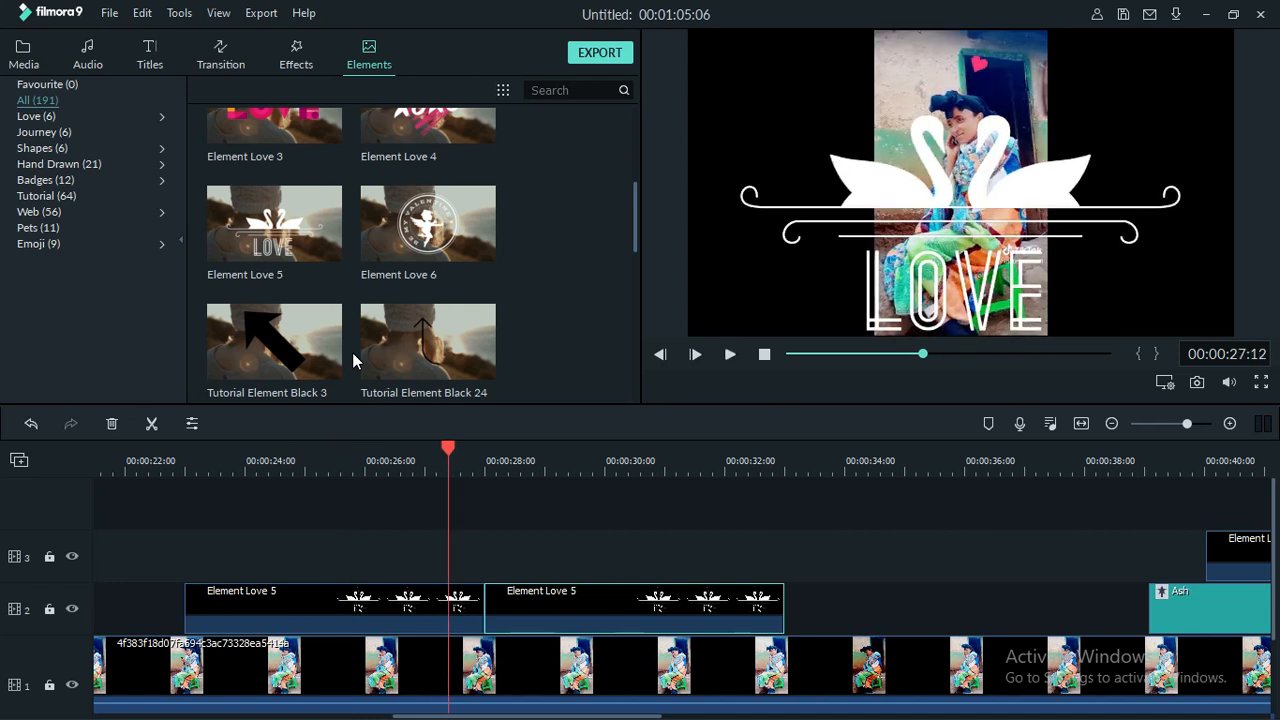
Stretch the main video horizontally on both sides so that it nearly fills the width of the frame
left_click(881, 178)
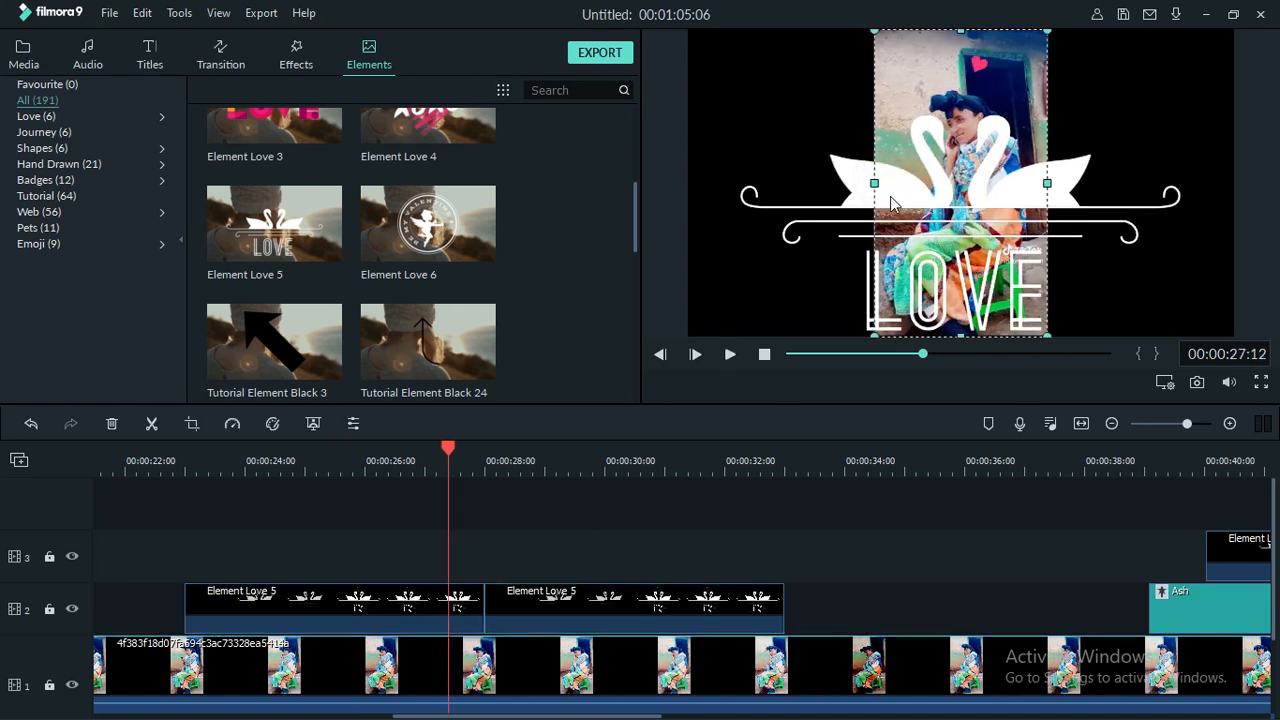
left_click_drag(874, 184, 704, 195)
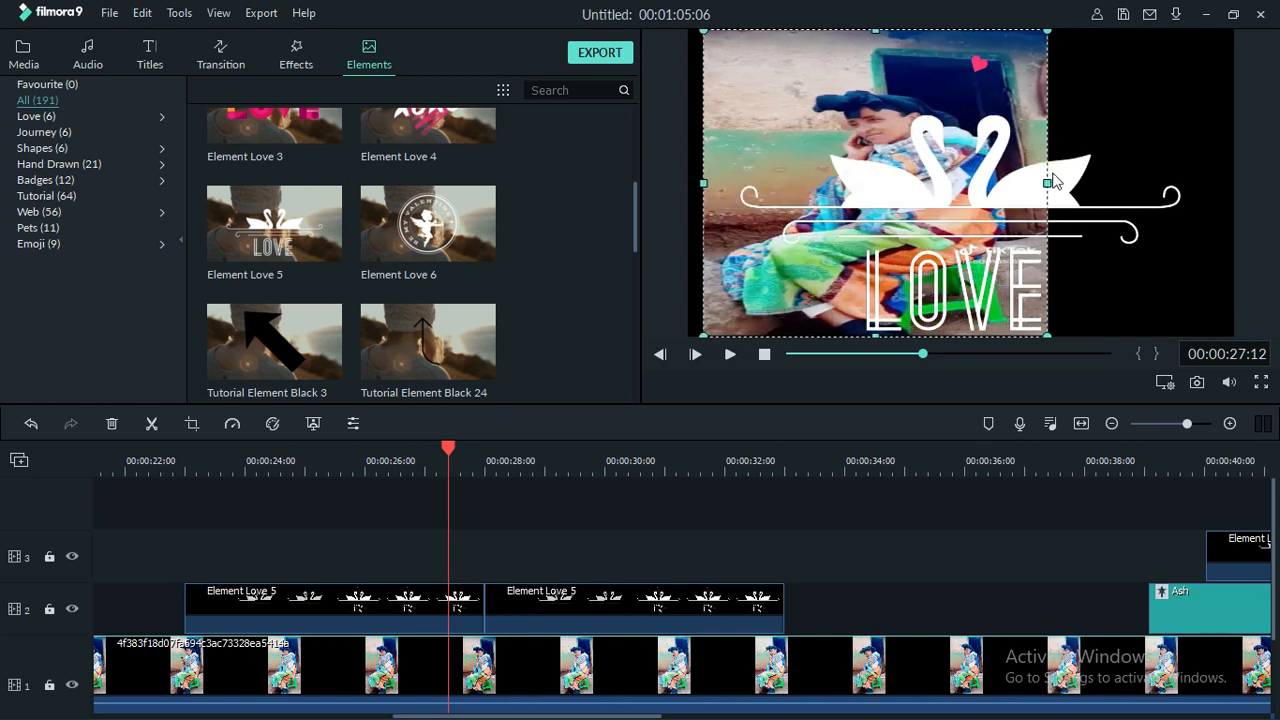
left_click_drag(1047, 183, 1240, 152)
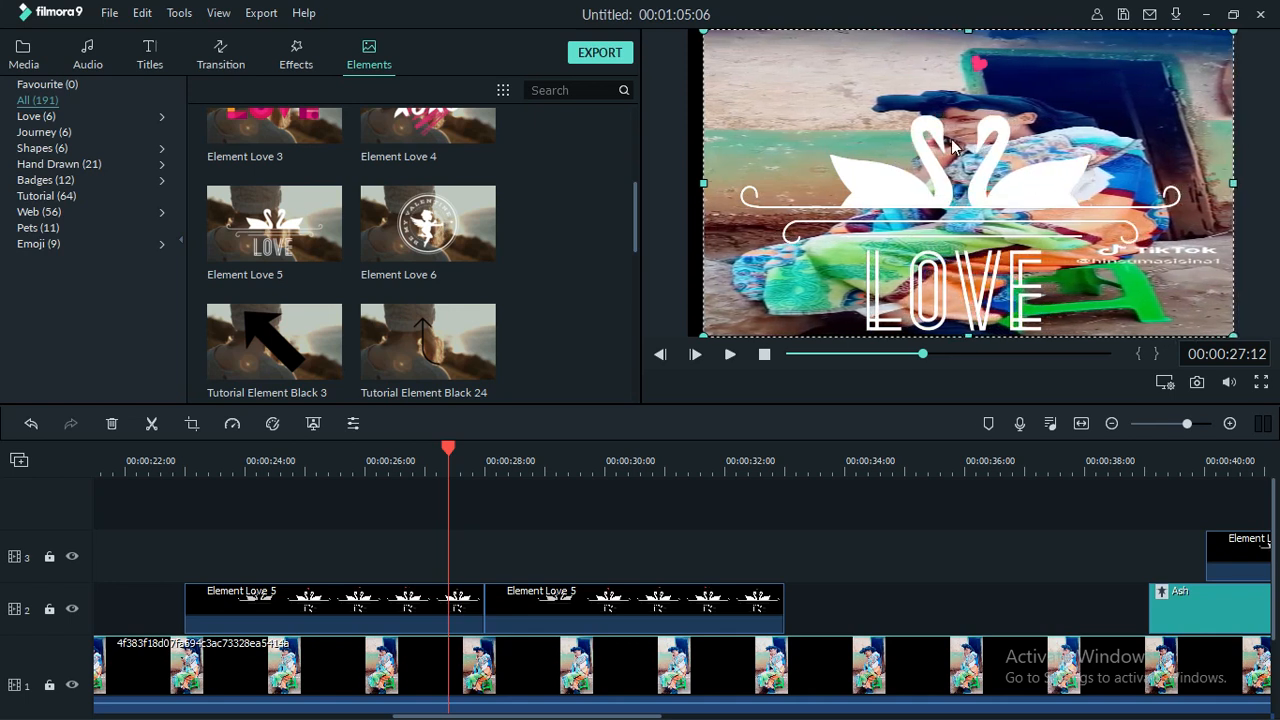
mouse_move(967, 32)
left_mouse_down()
mouse_move(974, 57)
mouse_move(968, 24)
left_mouse_up()
Move the first Element Love 5 overlay towards the upper-left area of the video frame
double_click(975, 230)
left_click_drag(958, 295, 923, 130)
left_click_drag(824, 138, 868, 247)
left_click_drag(830, 204, 797, 207)
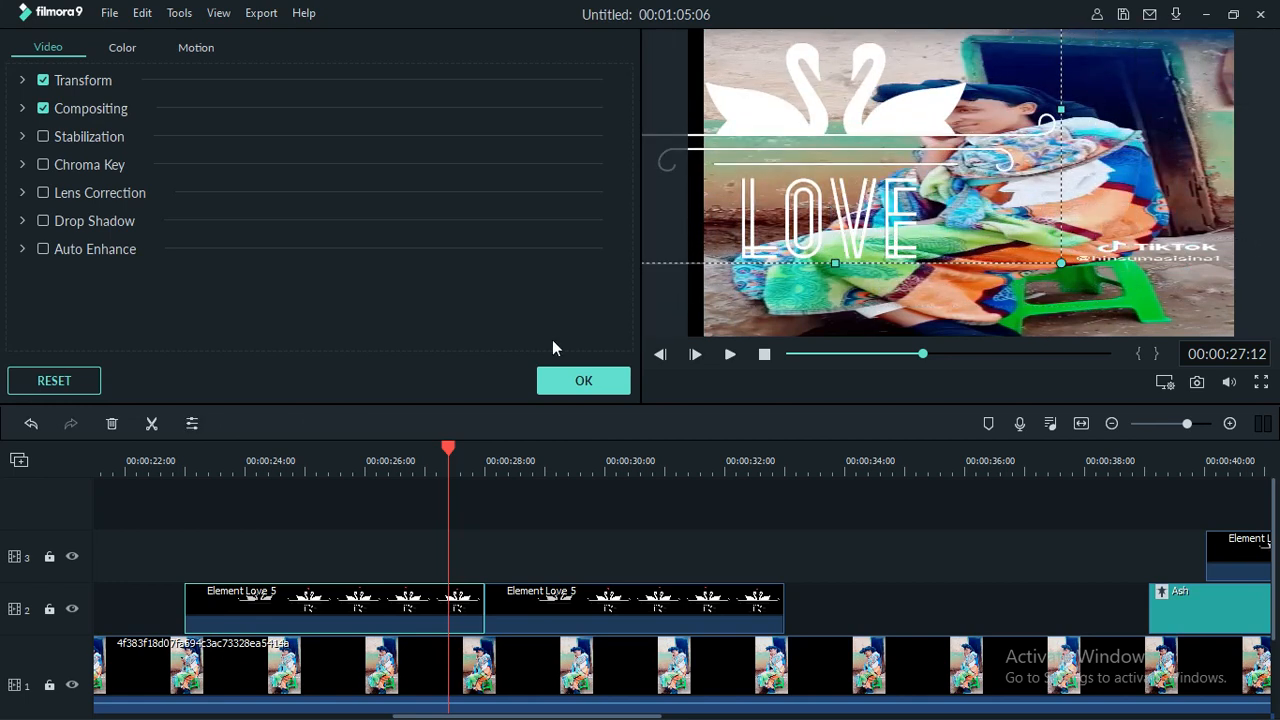
Undo the moves of the Element Love 5 overlay and the horizontal stretch of the main video
left_click(31, 424)
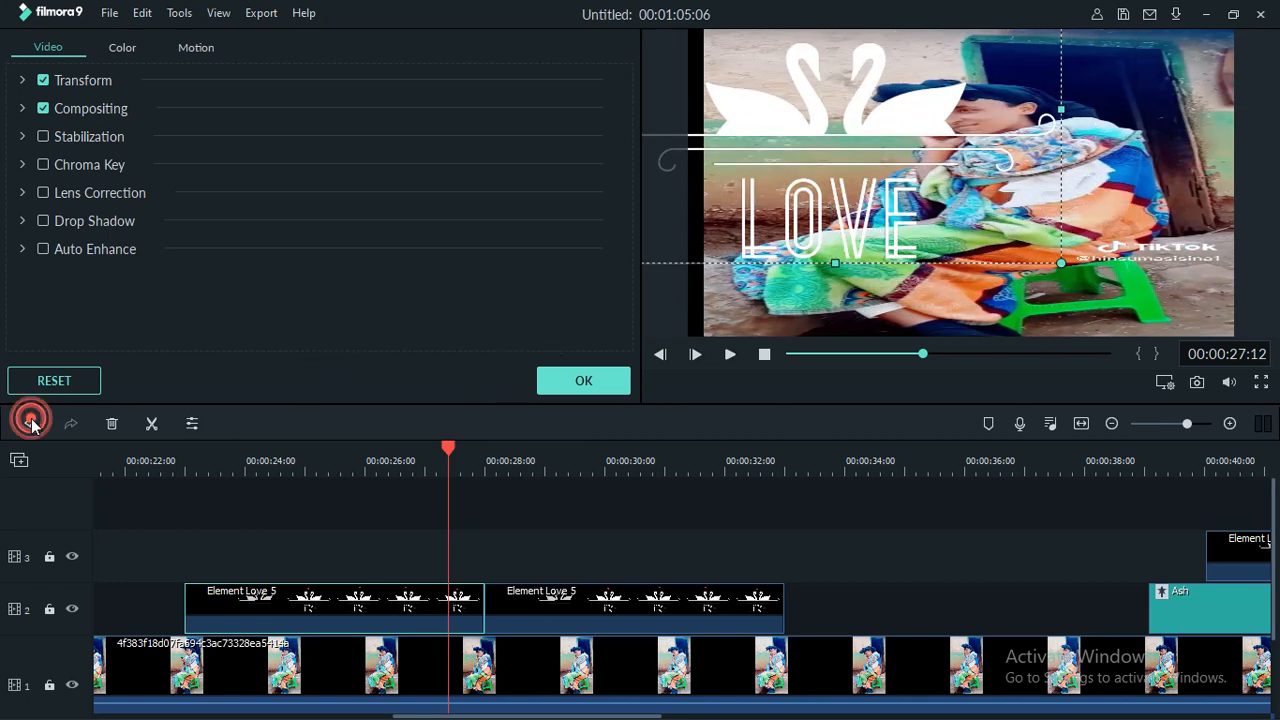
left_click(31, 424)
left_click(31, 424)
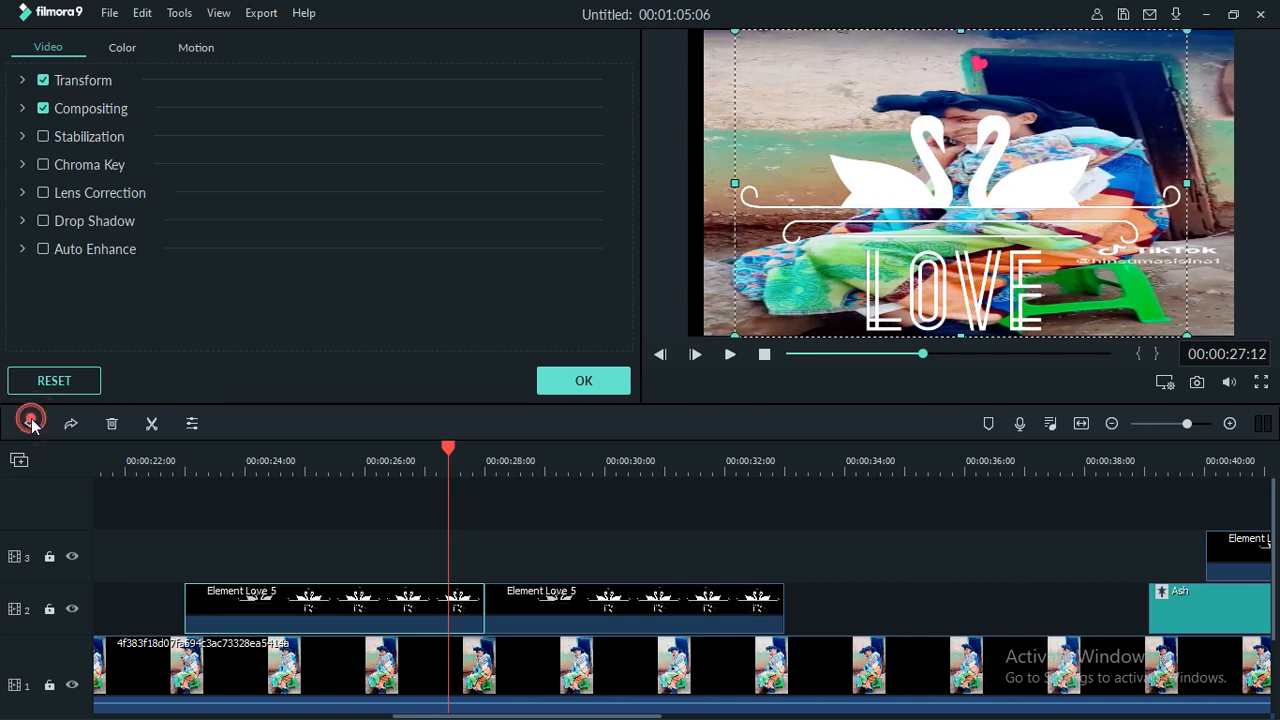
left_click(31, 424)
left_click(31, 424)
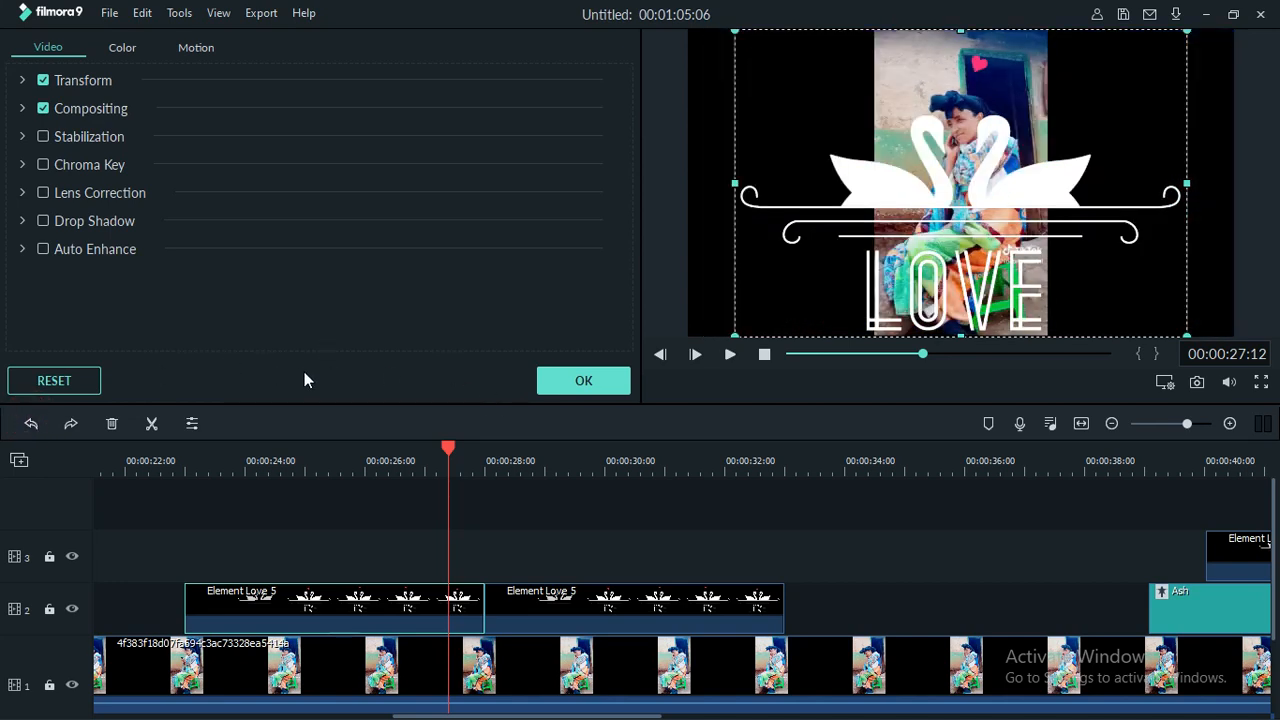
Undo the additions of all three Element Love 5 clips on tracks 2 and 3, closing the clip's settings along the way
left_click(28, 424)
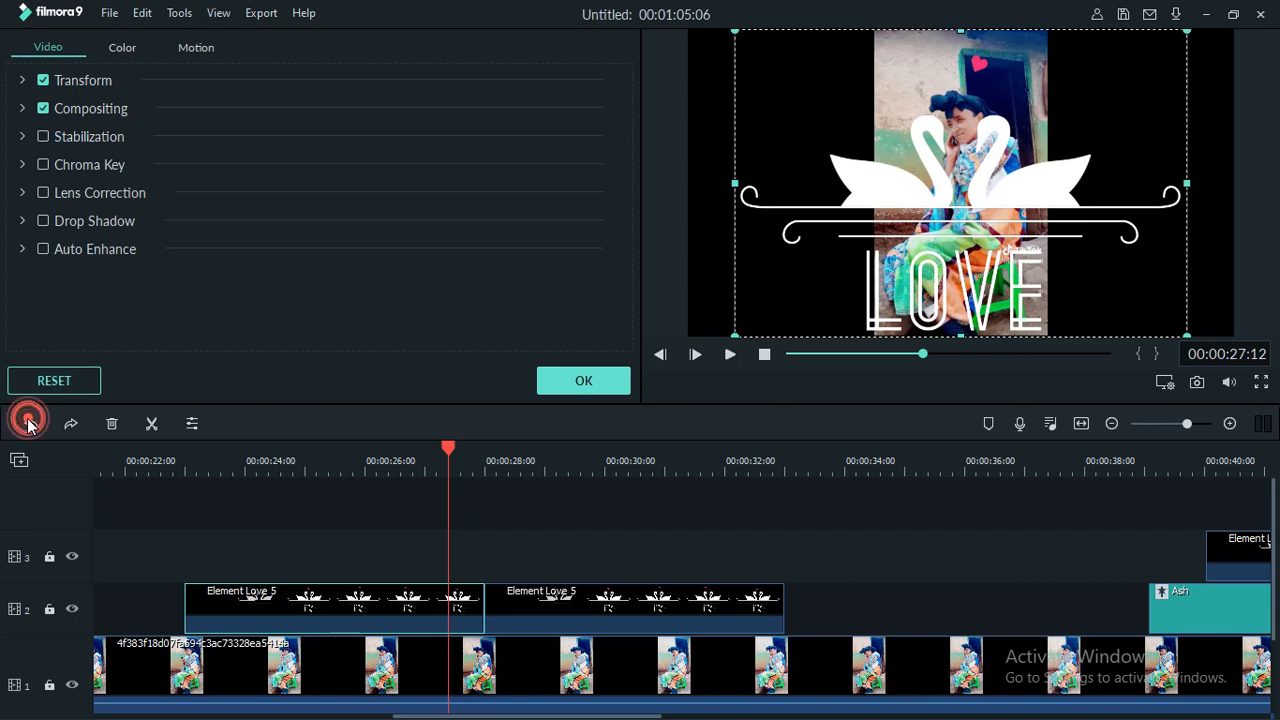
left_click(109, 14)
mouse_move(142, 13)
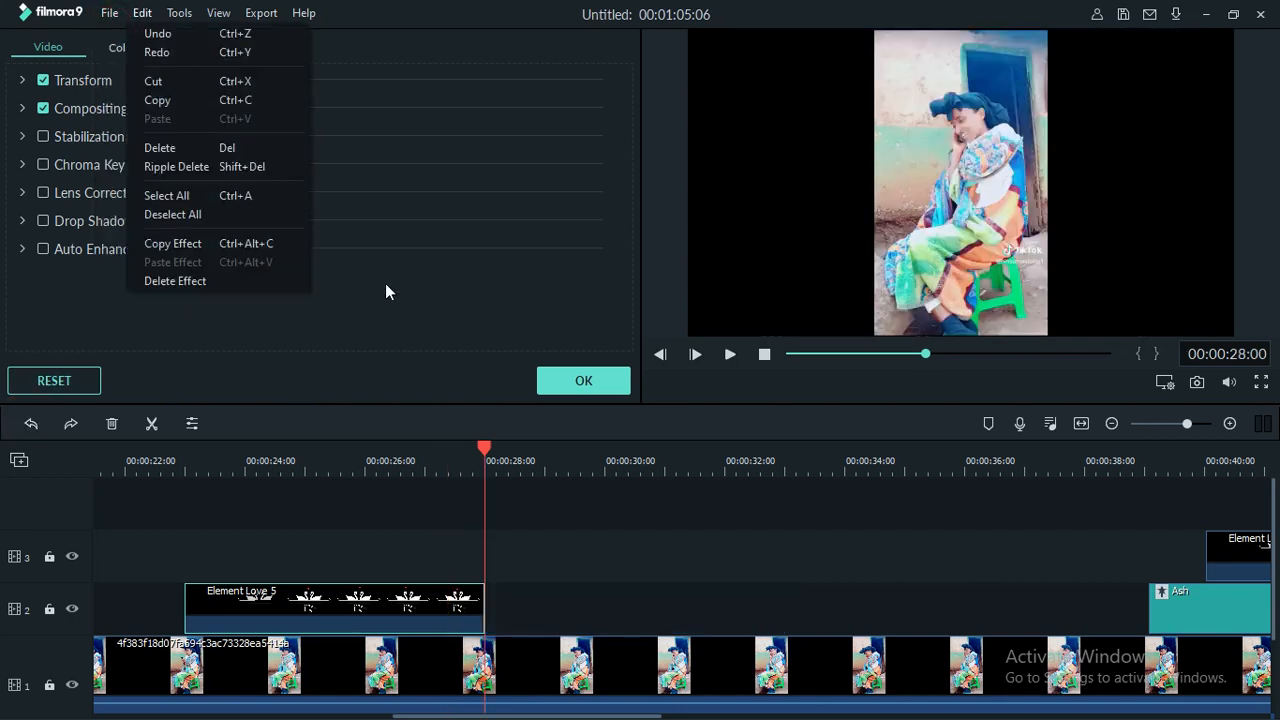
left_click(578, 381)
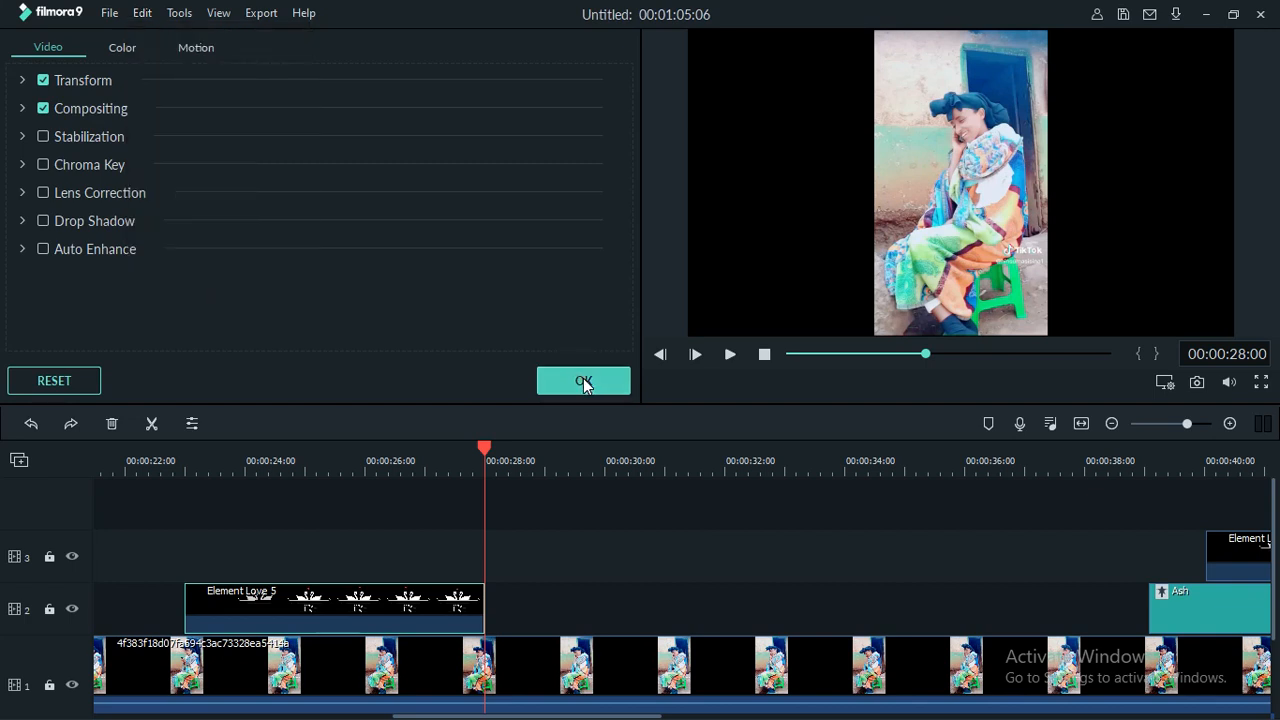
left_click(584, 381)
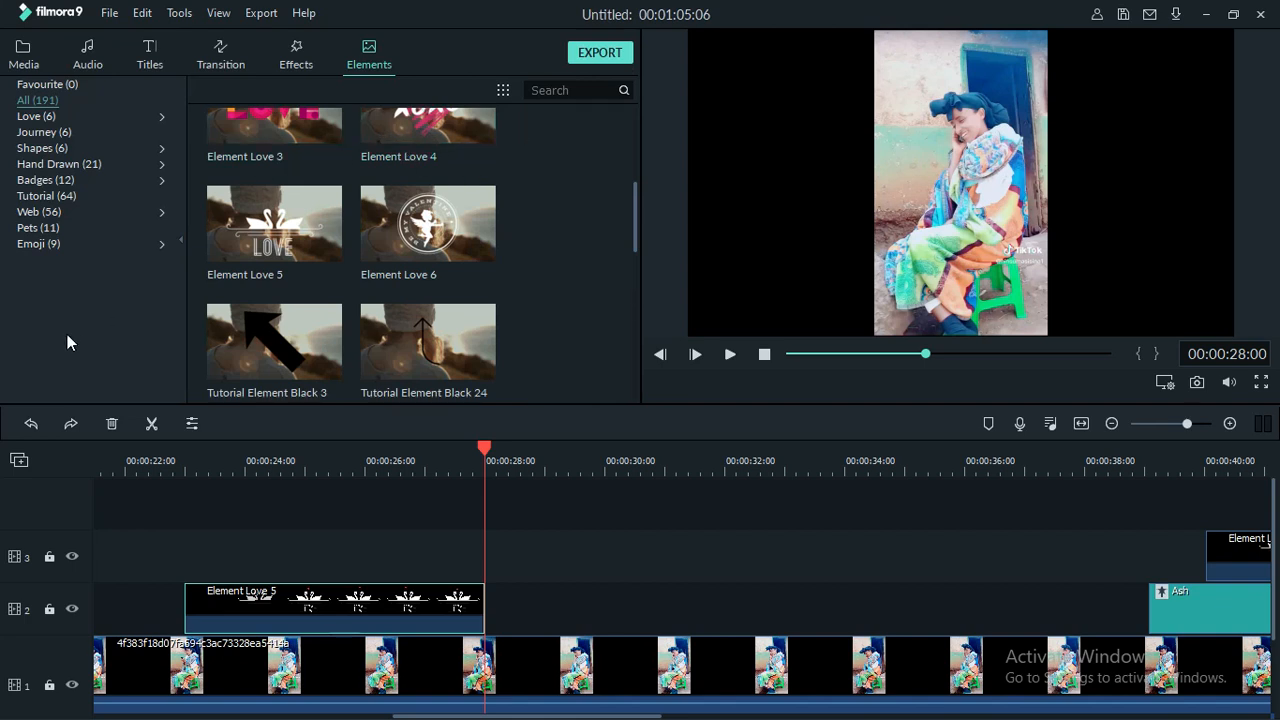
left_click(30, 426)
left_click(30, 426)
left_click(30, 426)
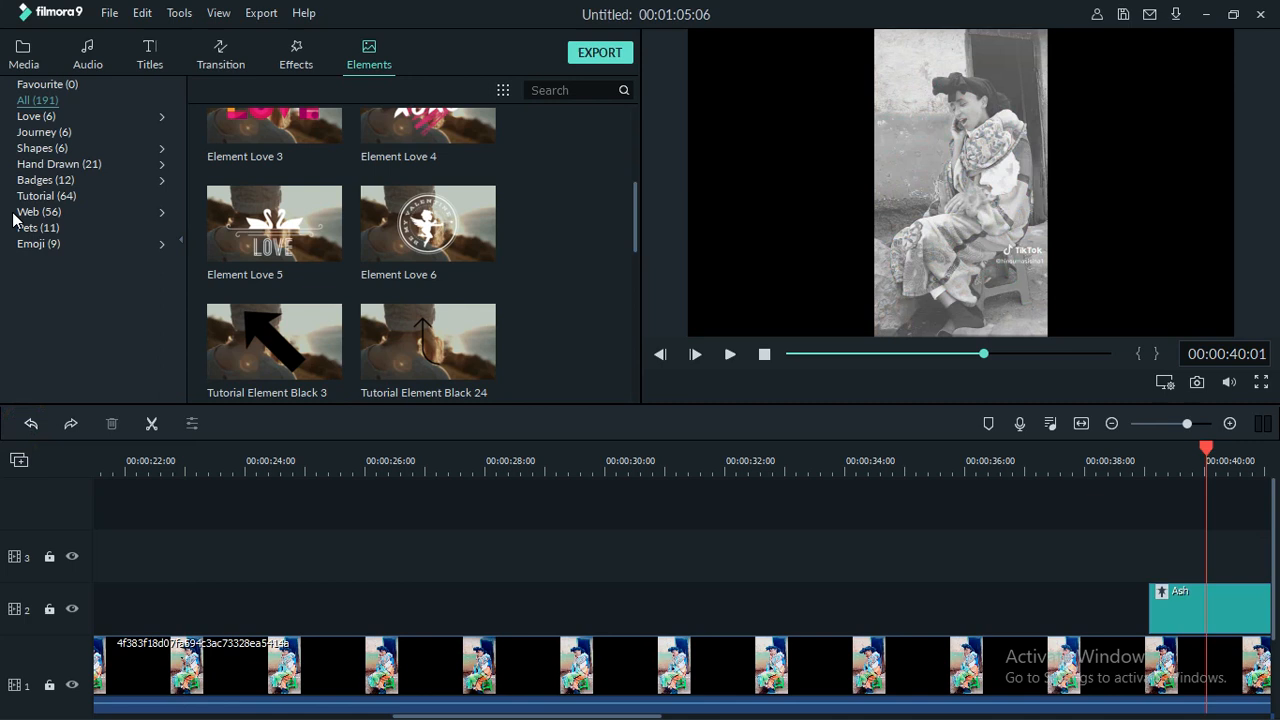
Insert the rose image from My Album into video track 1 at 00:00:39:02 and view it at 00:00:40:12
left_click(22, 56)
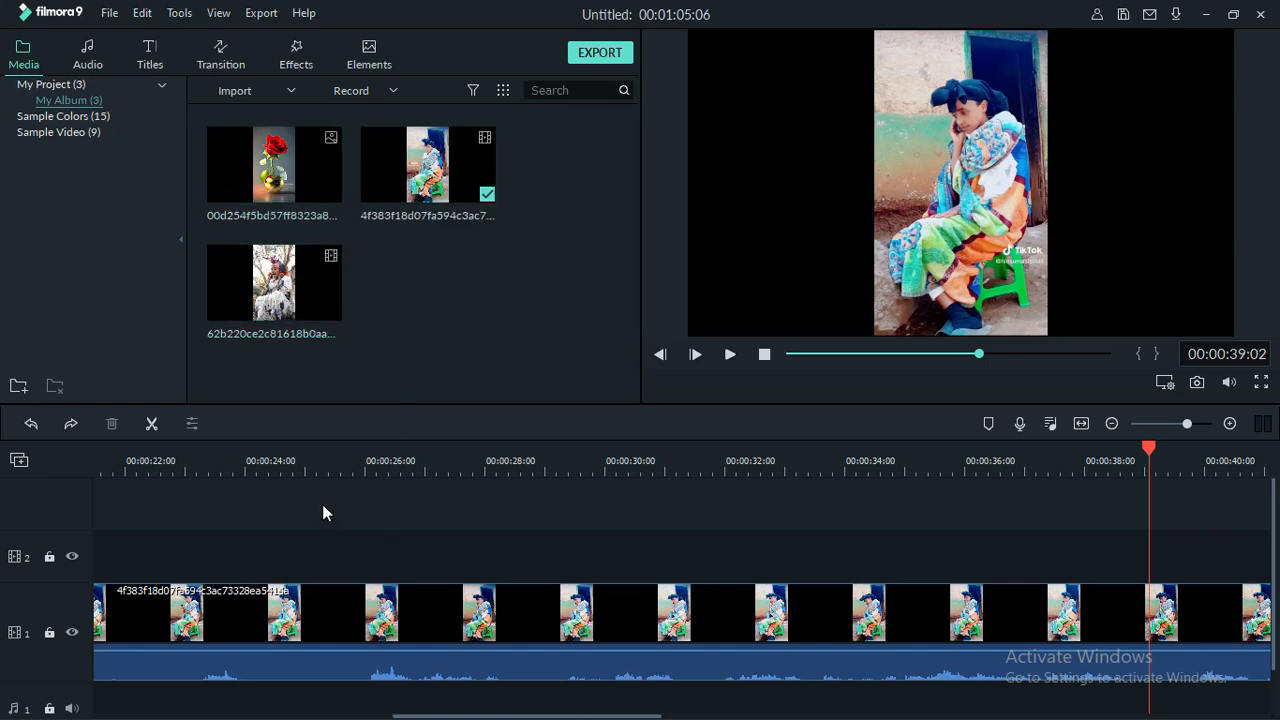
left_click(276, 168)
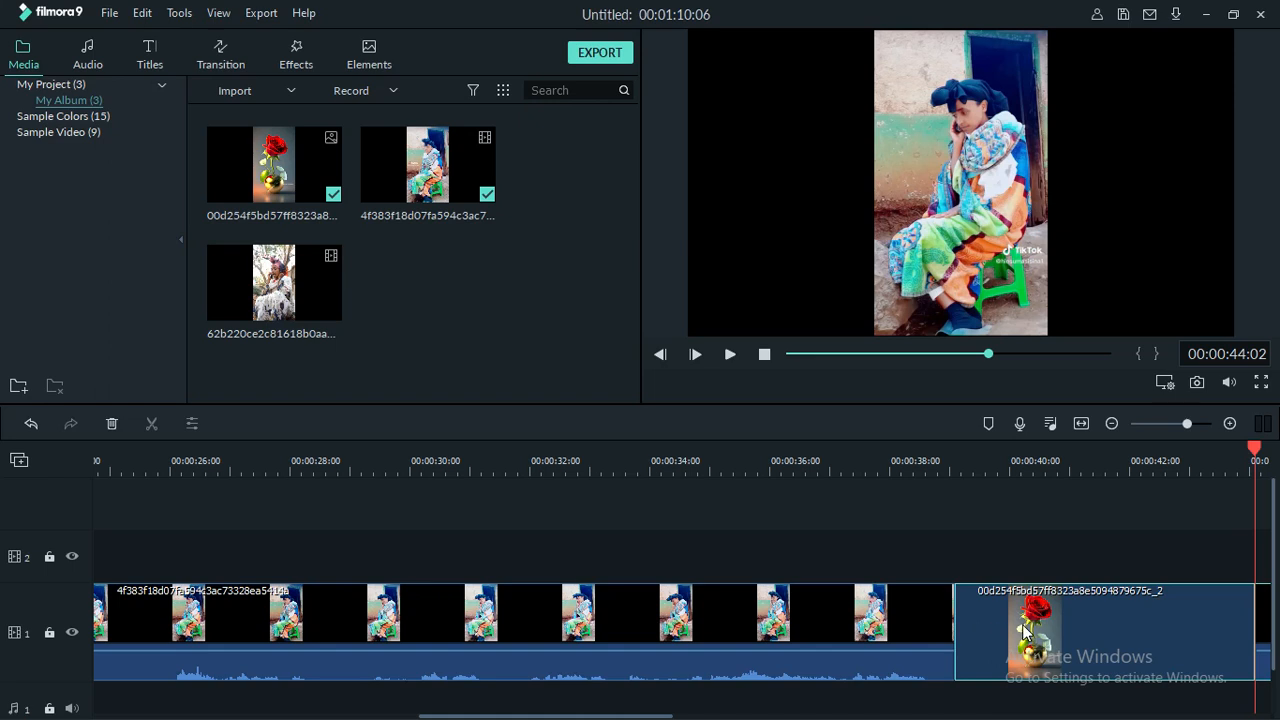
left_click_drag(1255, 449, 1039, 420)
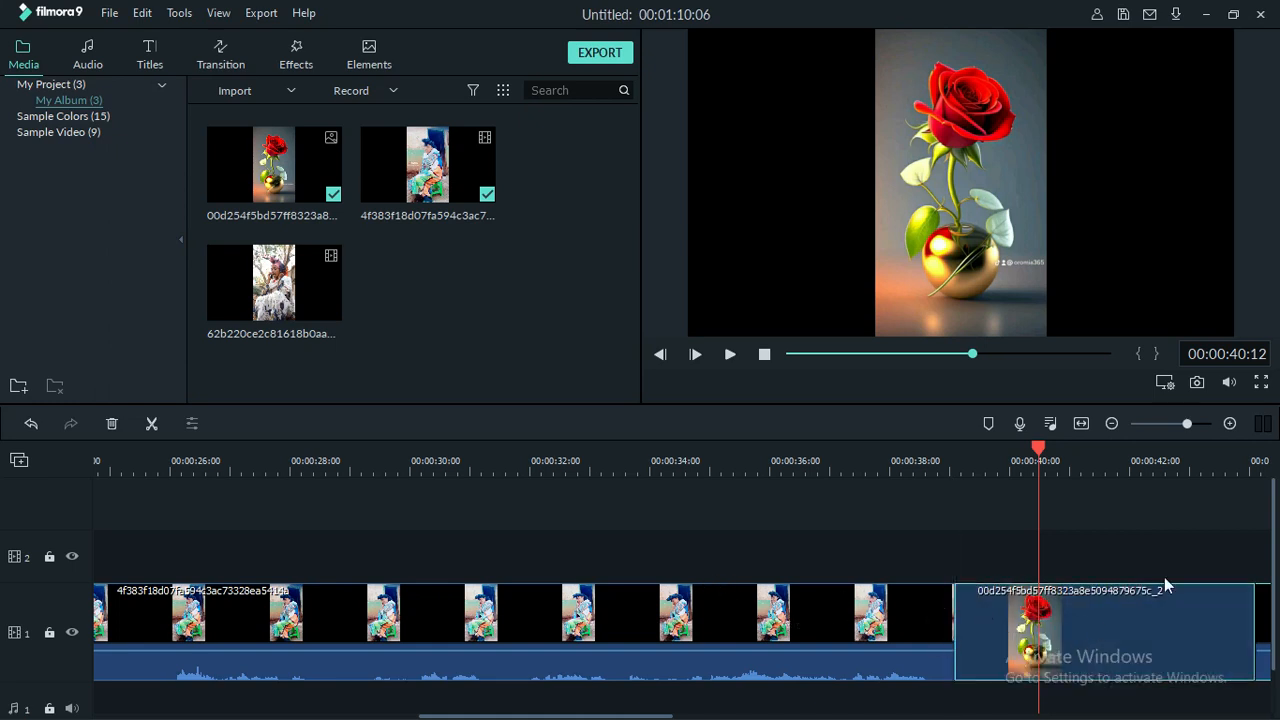
left_click_drag(1254, 610, 1180, 612)
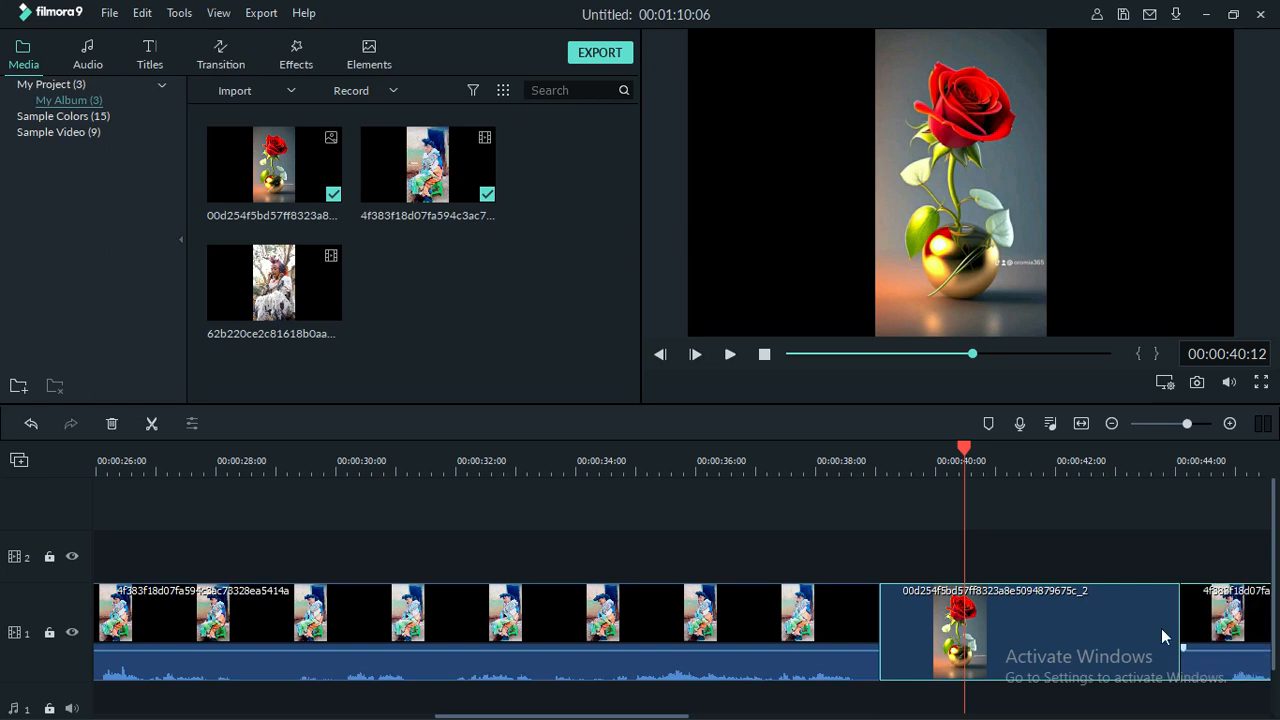
Close the rose image's settings and undo its insertion together with the preceding timeline edits
double_click(905, 620)
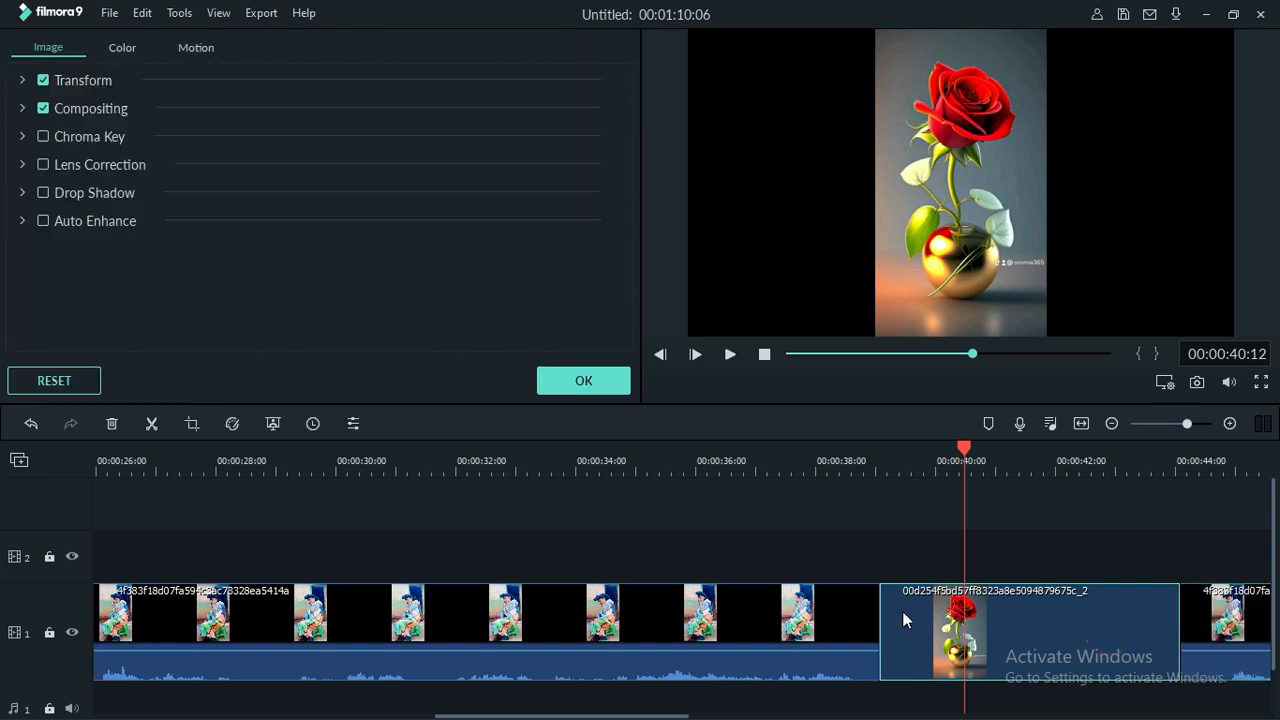
left_click(36, 425)
left_click(37, 425)
left_click(36, 425)
left_click(584, 379)
left_click(29, 424)
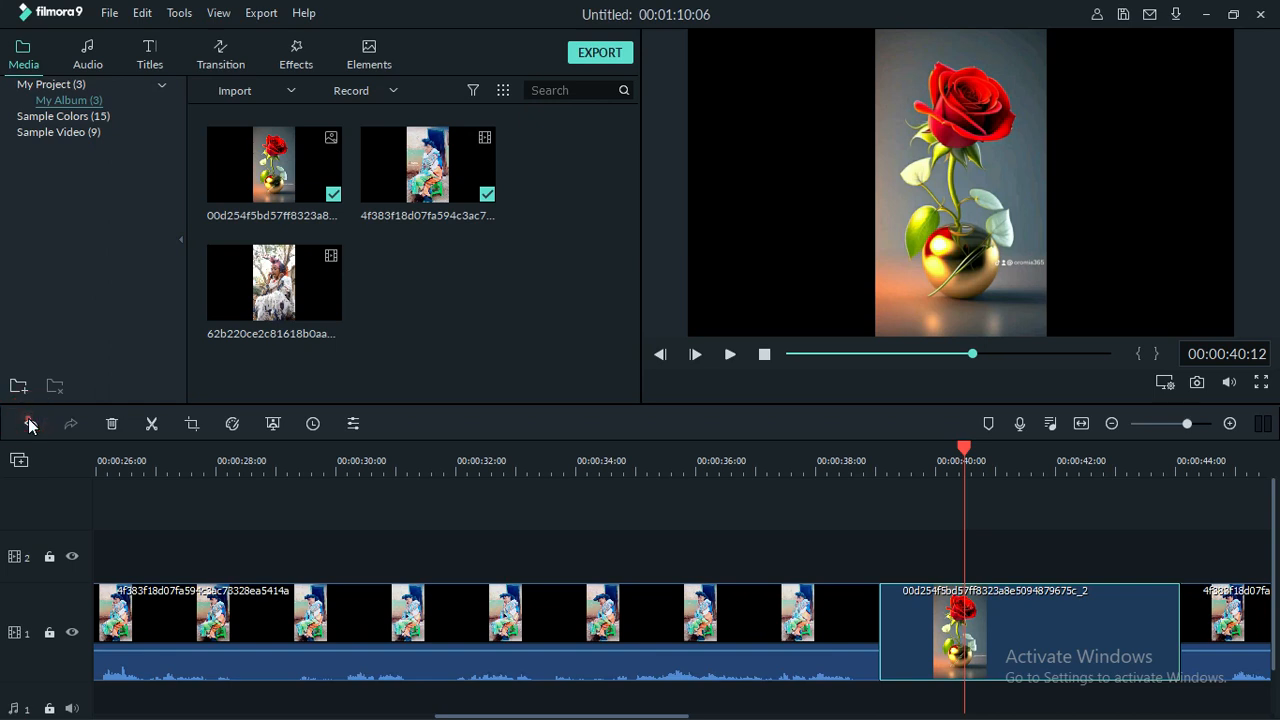
left_click(29, 424)
key("ctrl+z")
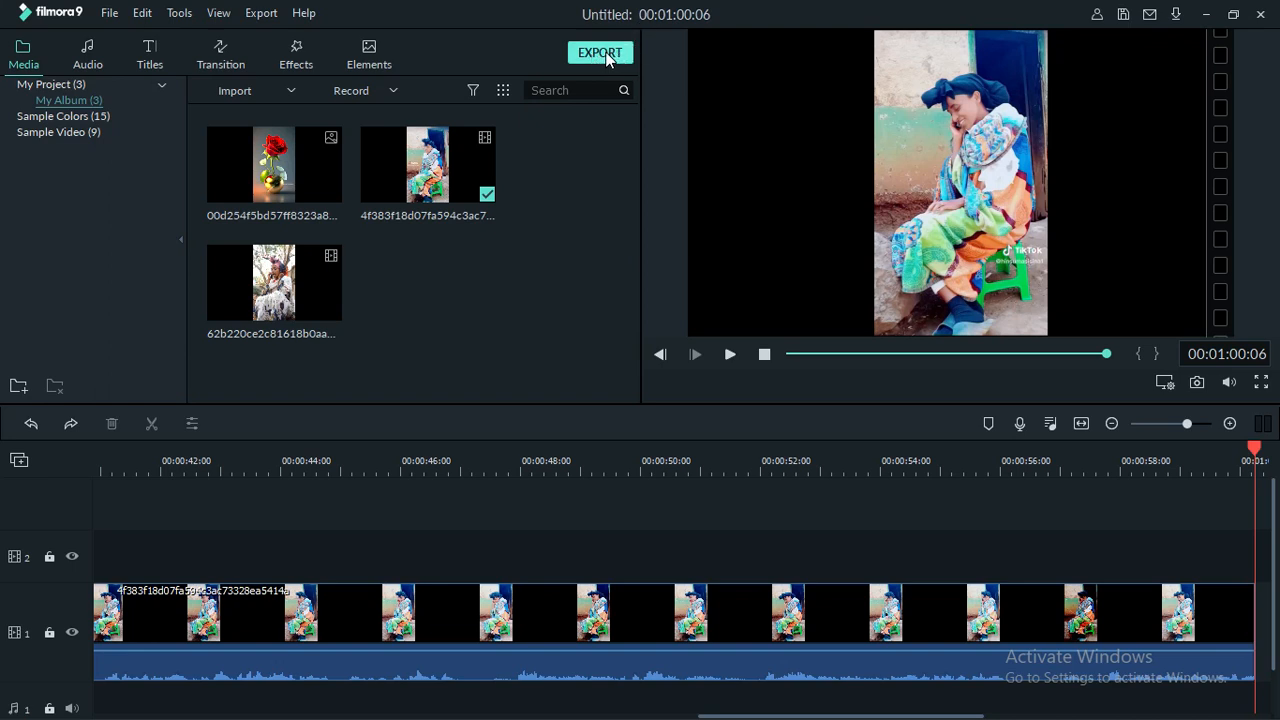
Open the local MP4 export options and inspect the video name and the save folder without changing them
left_click(605, 56)
left_click(605, 56)
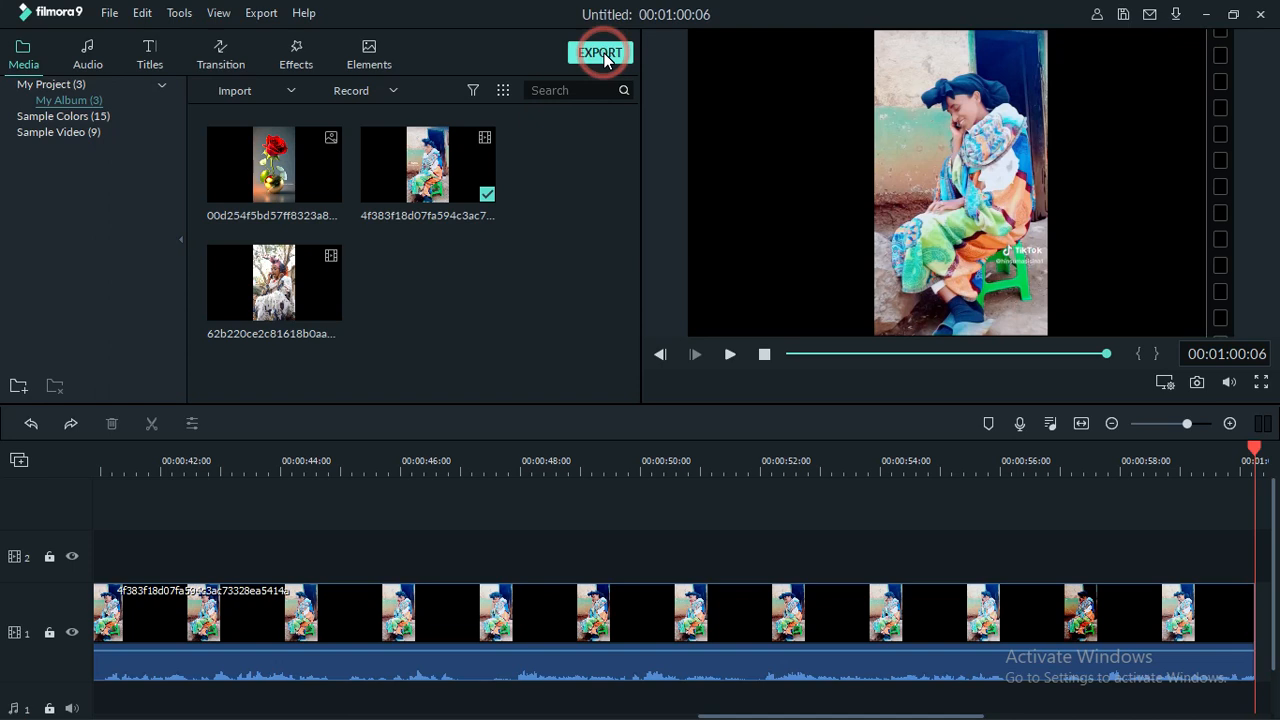
left_click(603, 54)
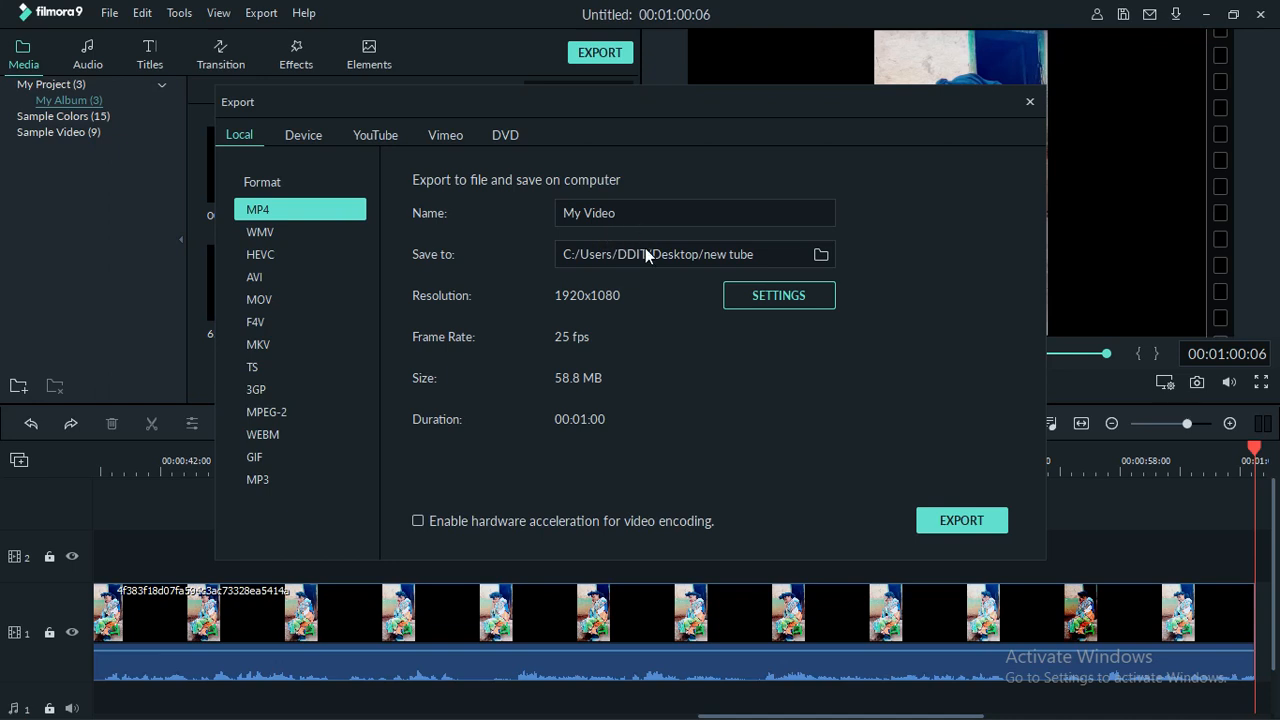
left_click(619, 215)
left_click(823, 258)
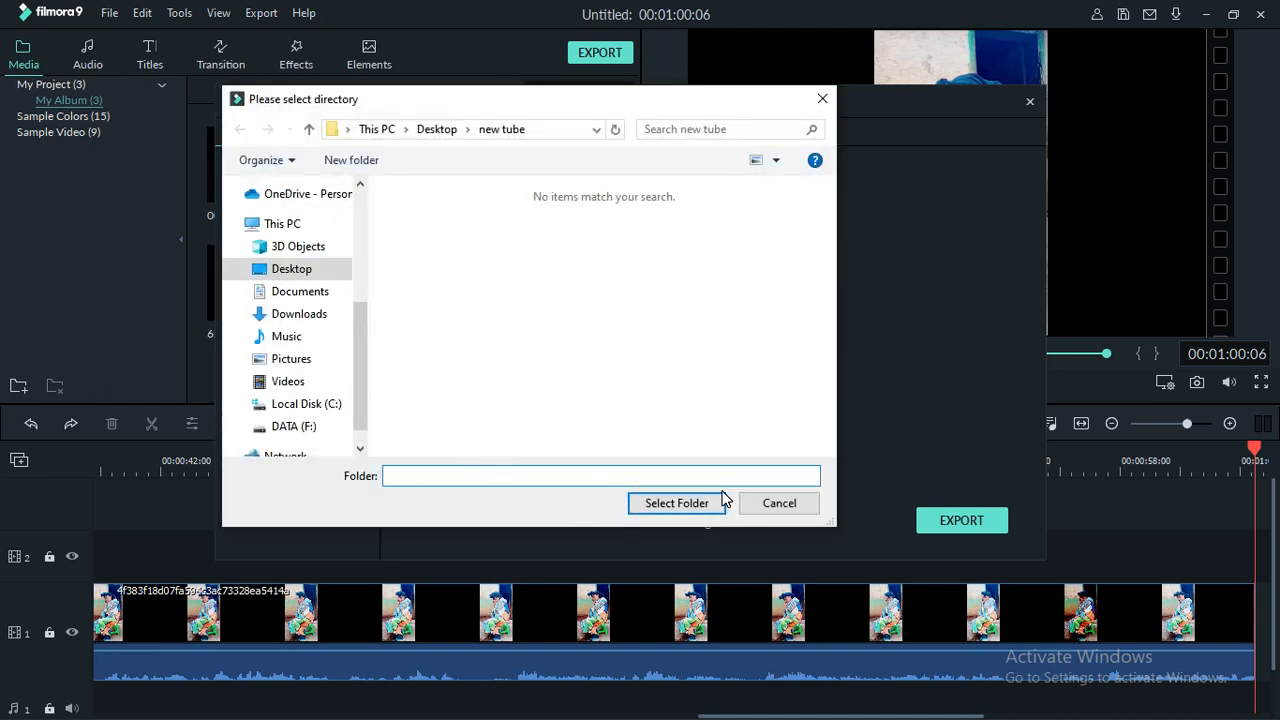
left_click(765, 510)
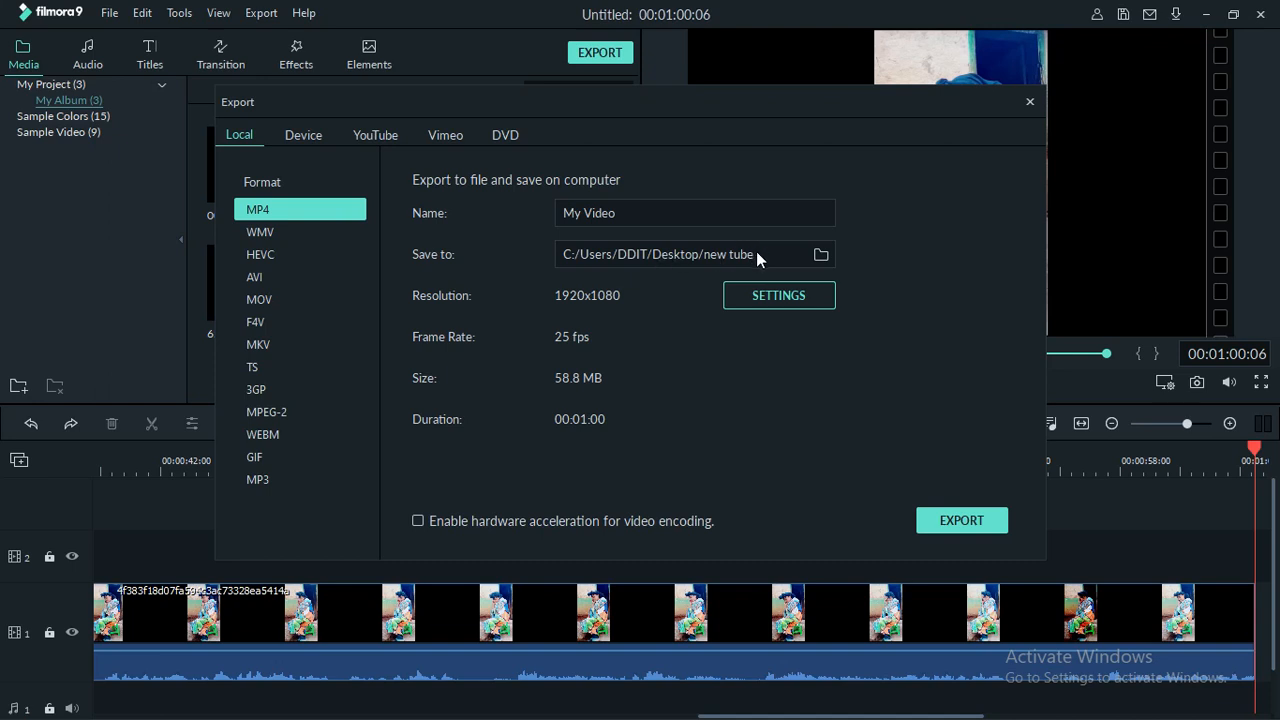
Start exporting the project as an MP4 named My Video to the new tube folder on the Desktop
left_click(720, 213)
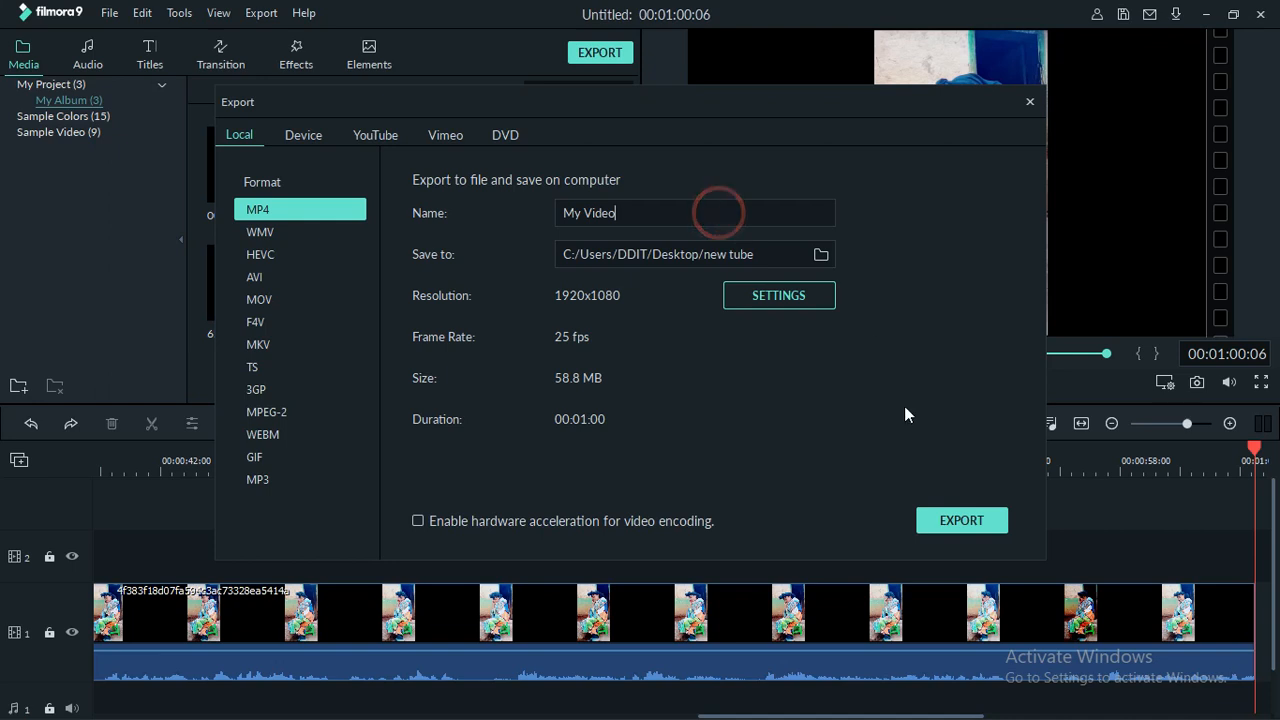
left_click(962, 521)
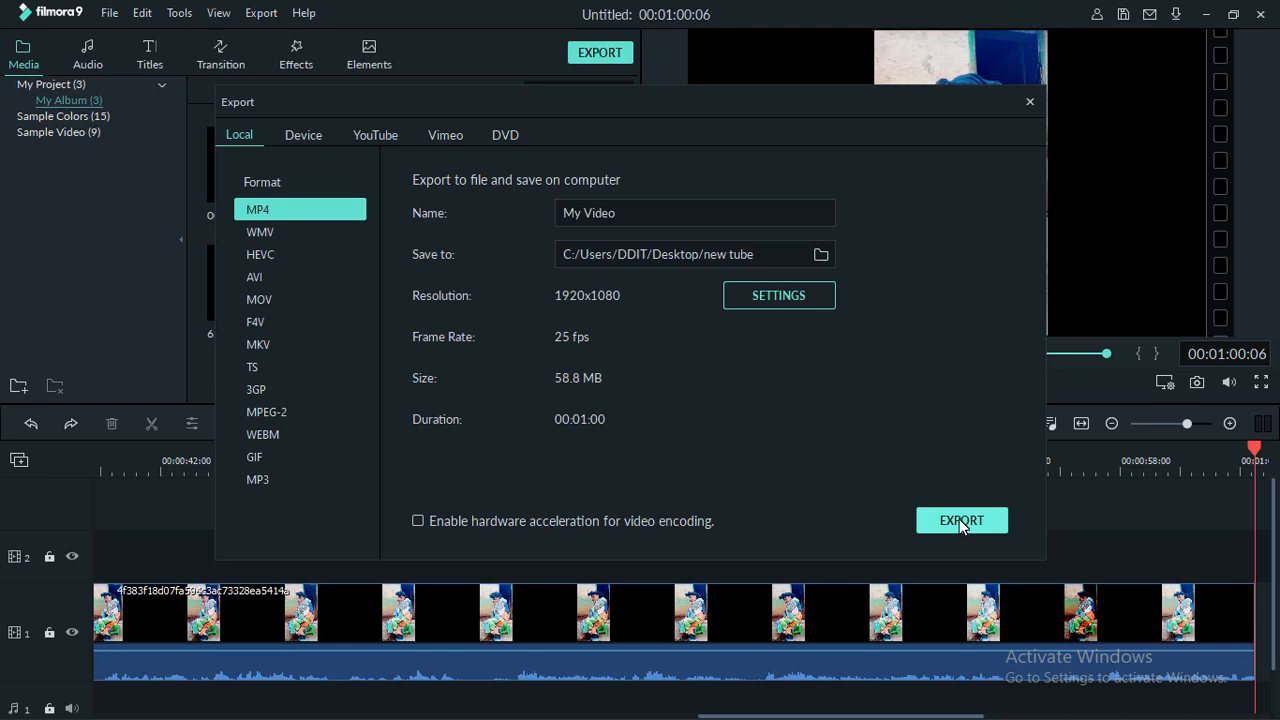
left_click(961, 521)
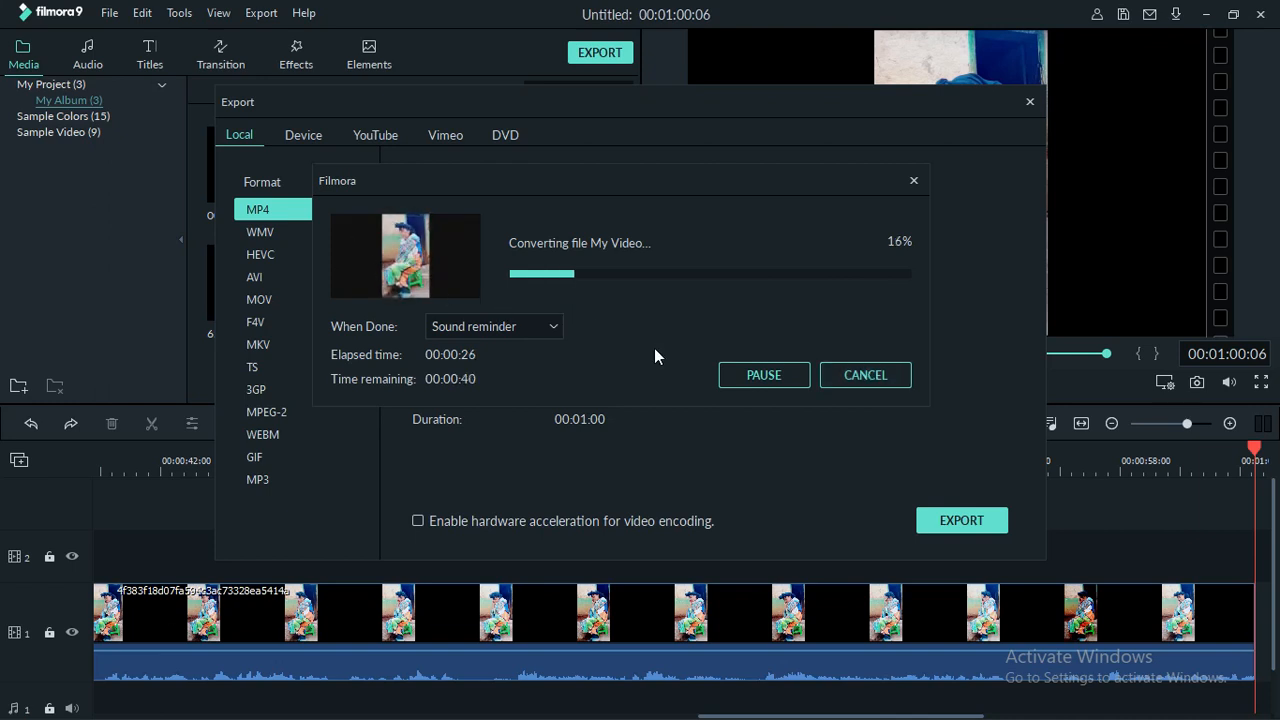
Abort the running export of My Video and close the export options
left_click(885, 386)
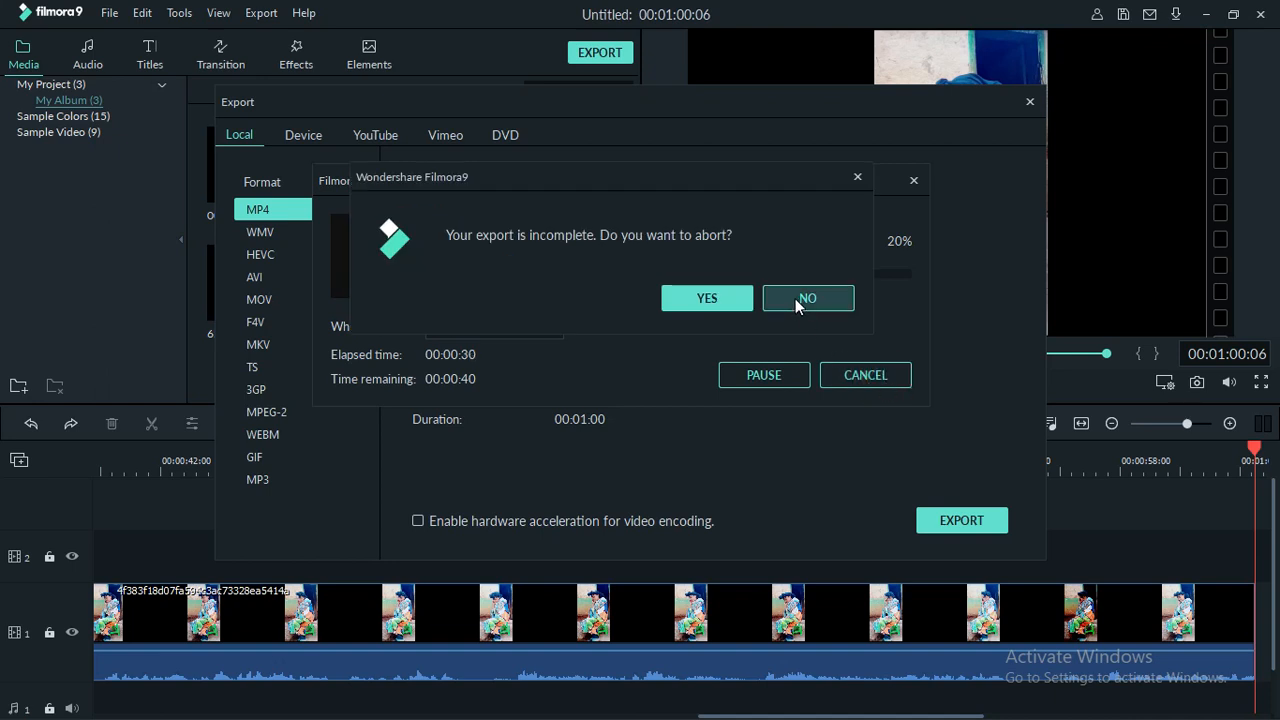
left_click(731, 302)
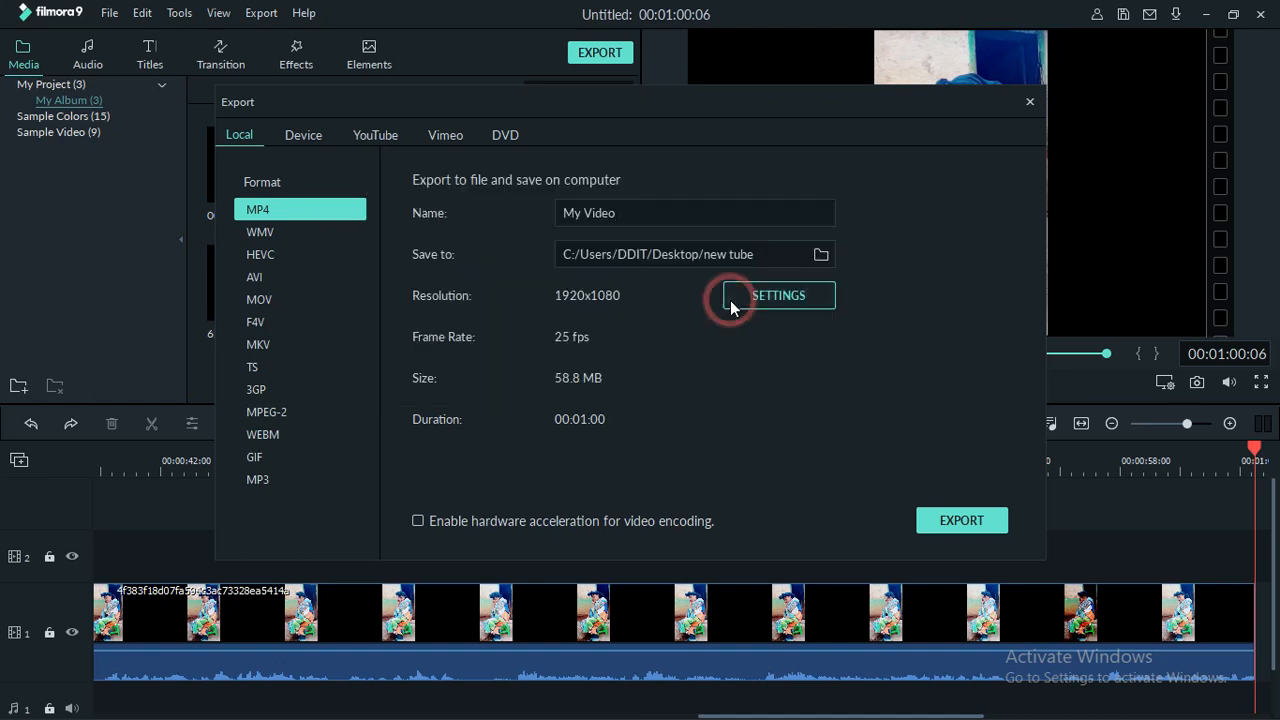
left_click(1028, 104)
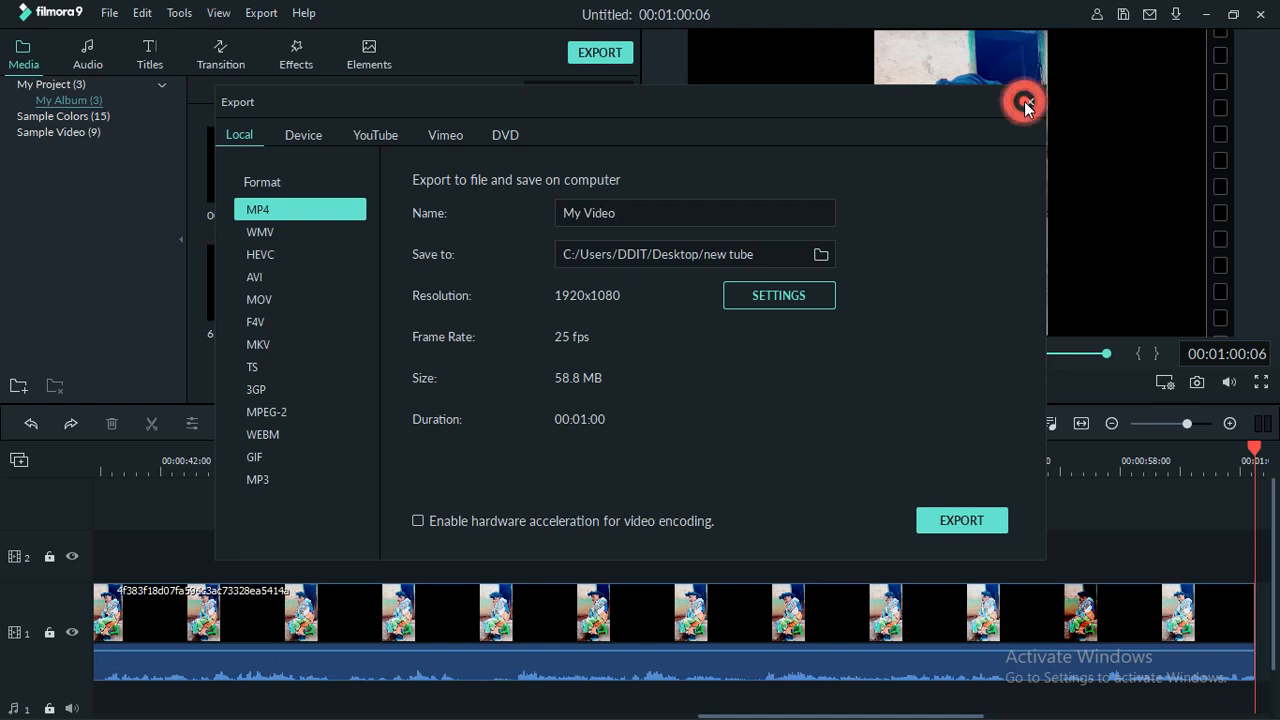